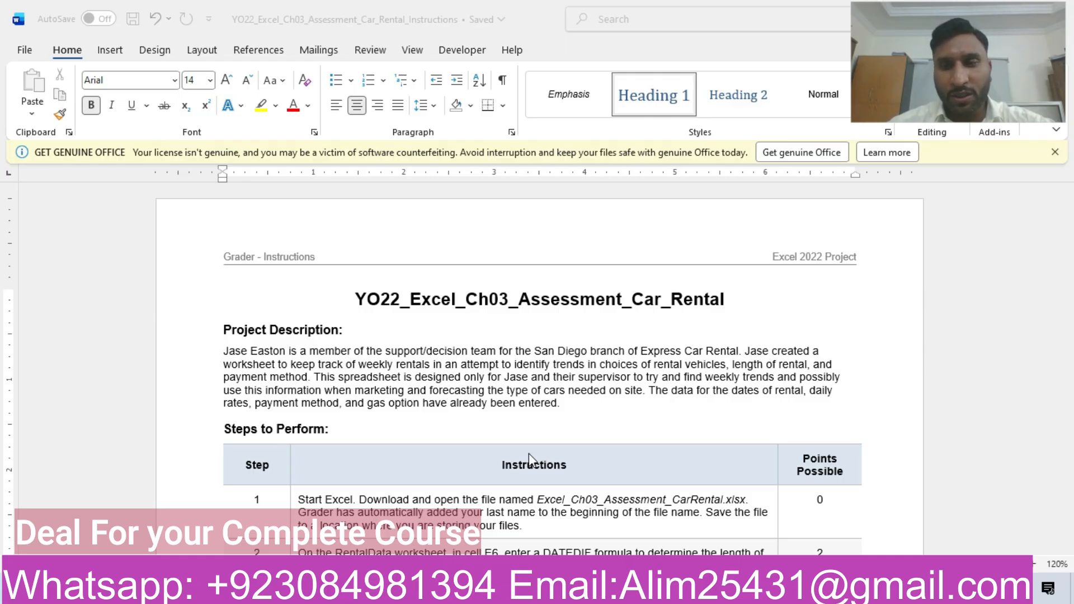
- Zoom the instructions document to 140% and highlight the Project Description paragraph in yellow
{"action": "left_click", "coordinate": [1033, 564]}
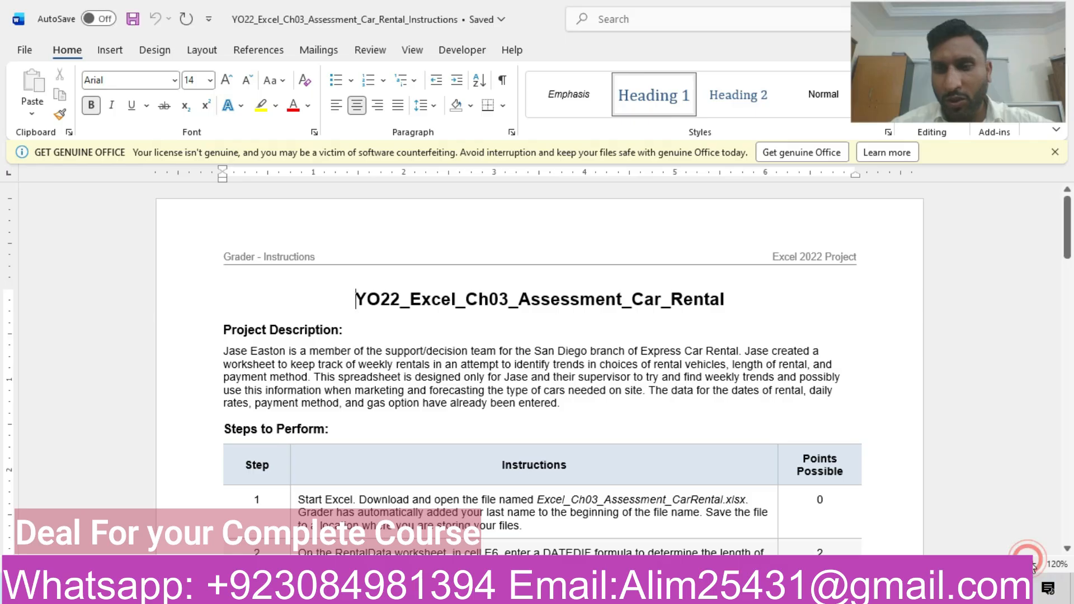
{"action": "left_click", "coordinate": [1033, 564]}
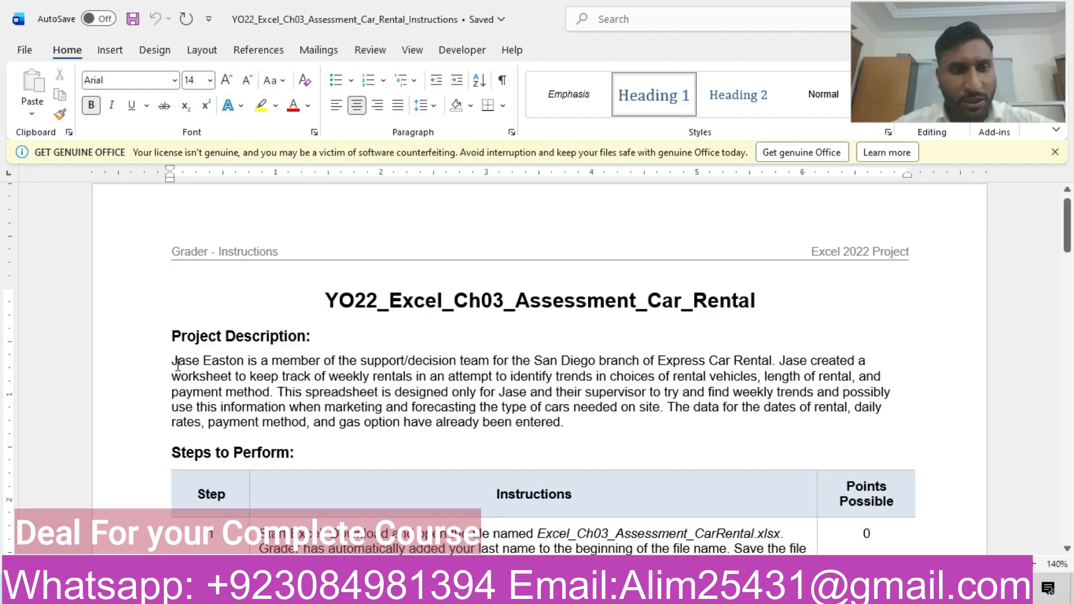
{"action": "left_click_drag", "start_coordinate": [174, 364], "coordinate": [581, 440]}
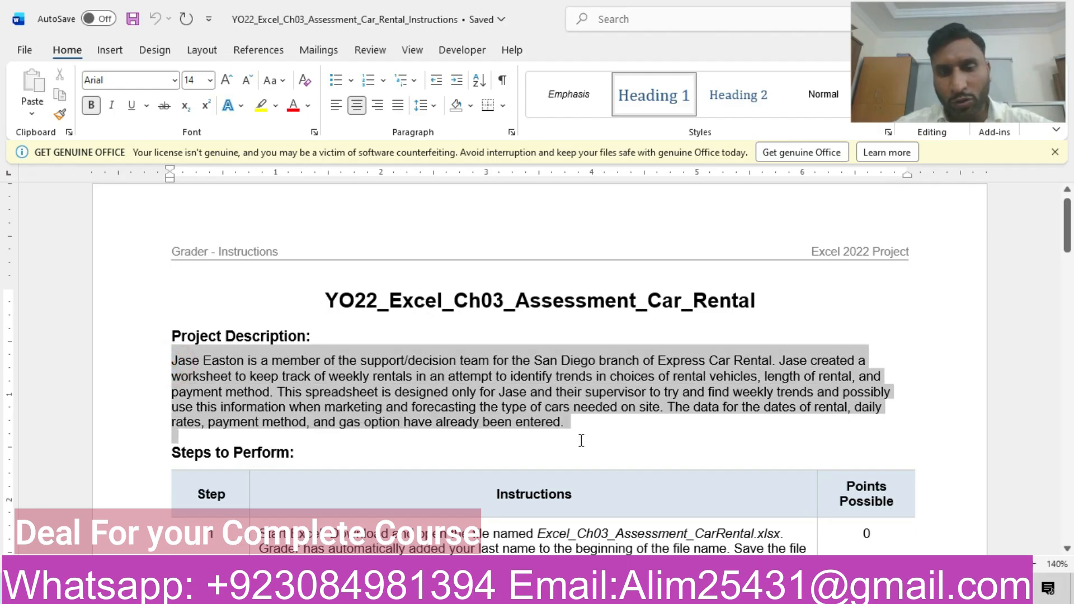
{"action": "left_click", "coordinate": [671, 401]}
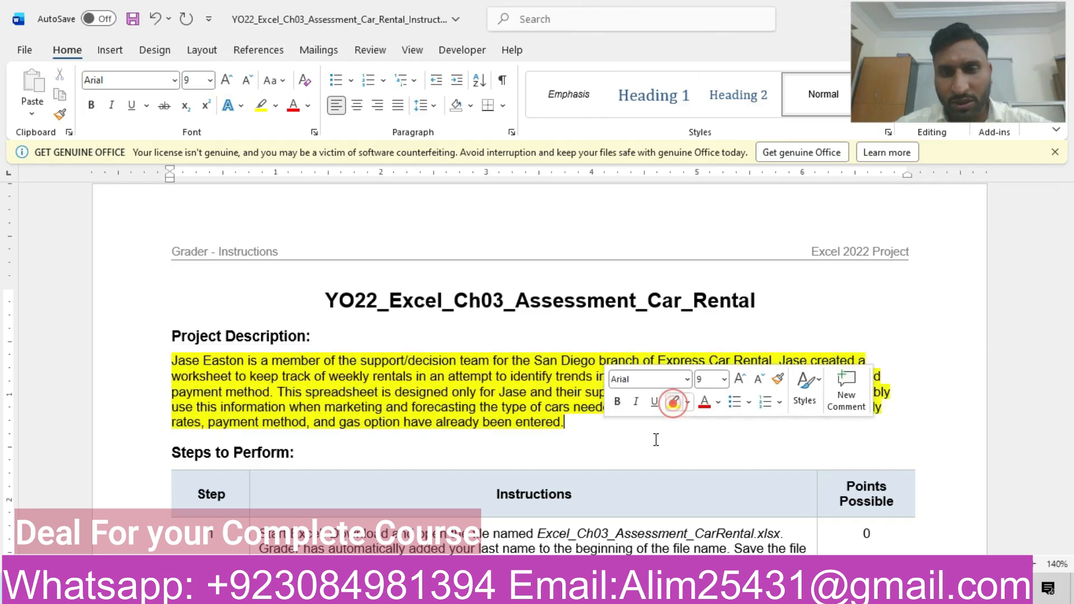
{"action": "left_click", "coordinate": [643, 459]}
- Highlight the entire step 1 row of the instructions table in yellow
{"action": "left_click_drag", "start_coordinate": [1067, 245], "coordinate": [1069, 280]}
{"action": "left_click", "coordinate": [156, 309]}
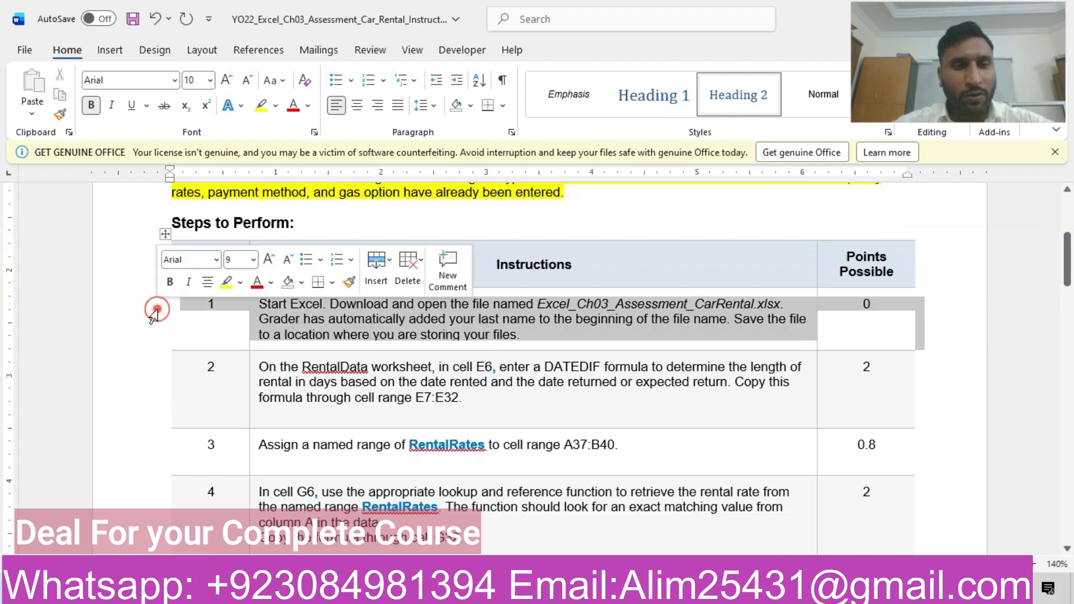
{"action": "left_click", "coordinate": [226, 282]}
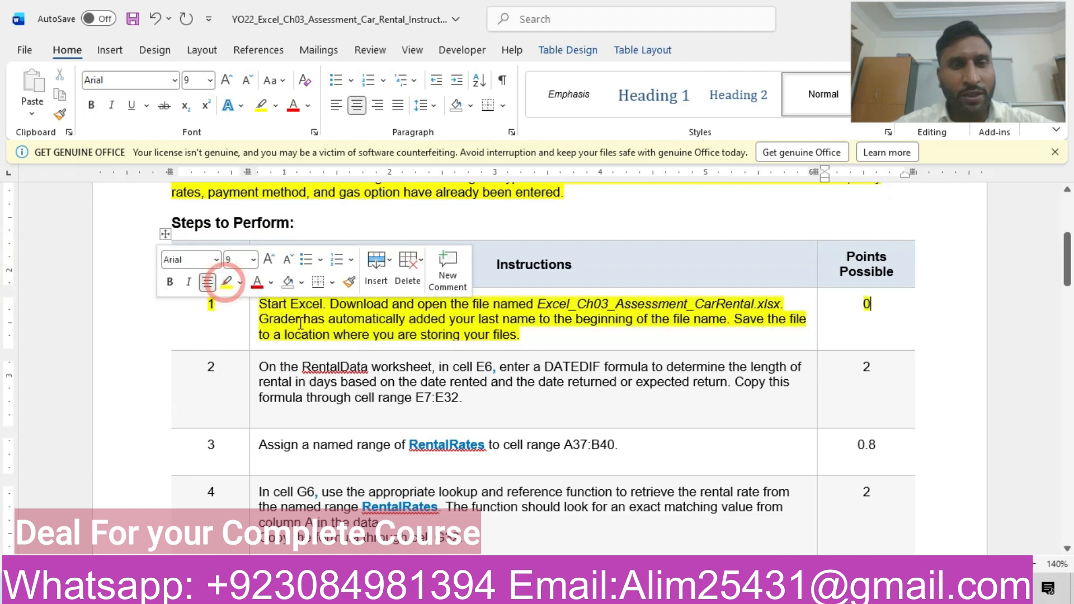
{"action": "left_click", "coordinate": [300, 323]}
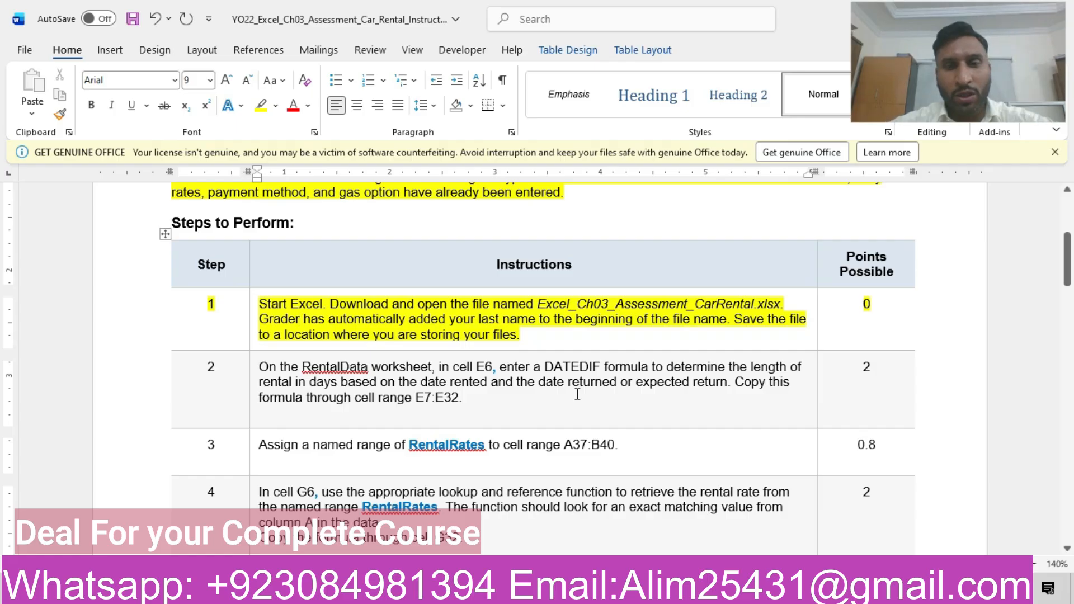
- Glance at the Excel workbook, return to the Word instructions and highlight the step 2 table row in yellow
{"action": "key", "text": "alt+Tab"}
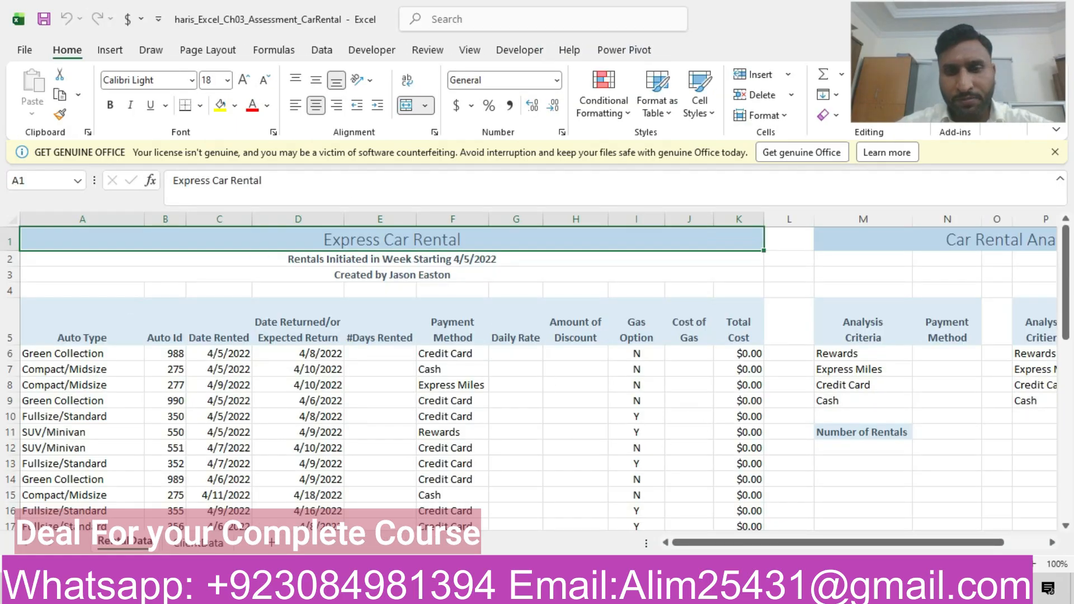
{"action": "key", "text": "alt+Tab"}
{"action": "left_click", "coordinate": [145, 380]}
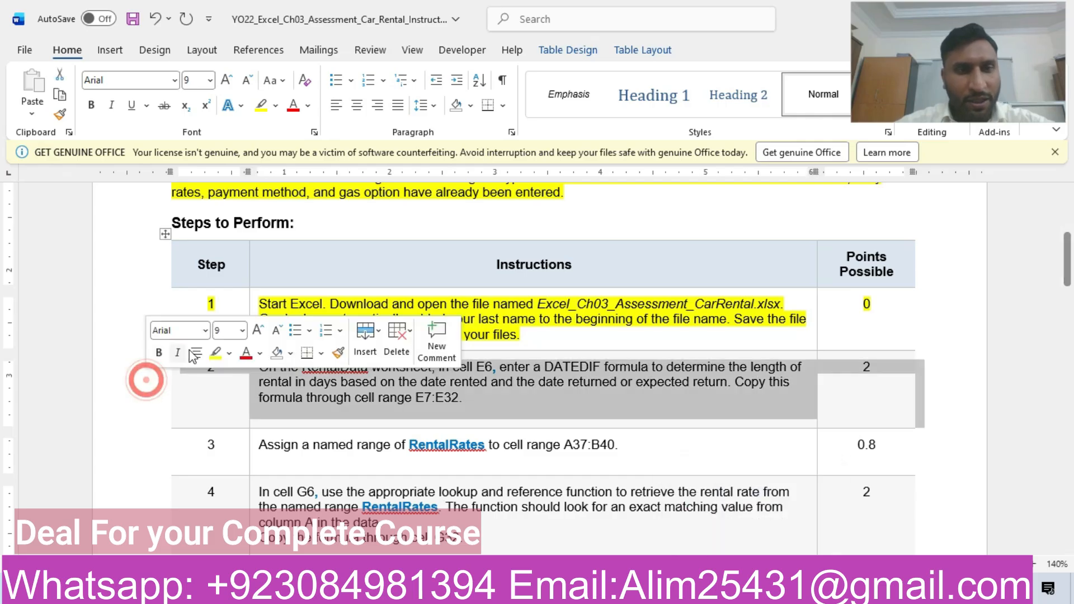
{"action": "left_click", "coordinate": [216, 353]}
{"action": "left_click", "coordinate": [279, 396]}
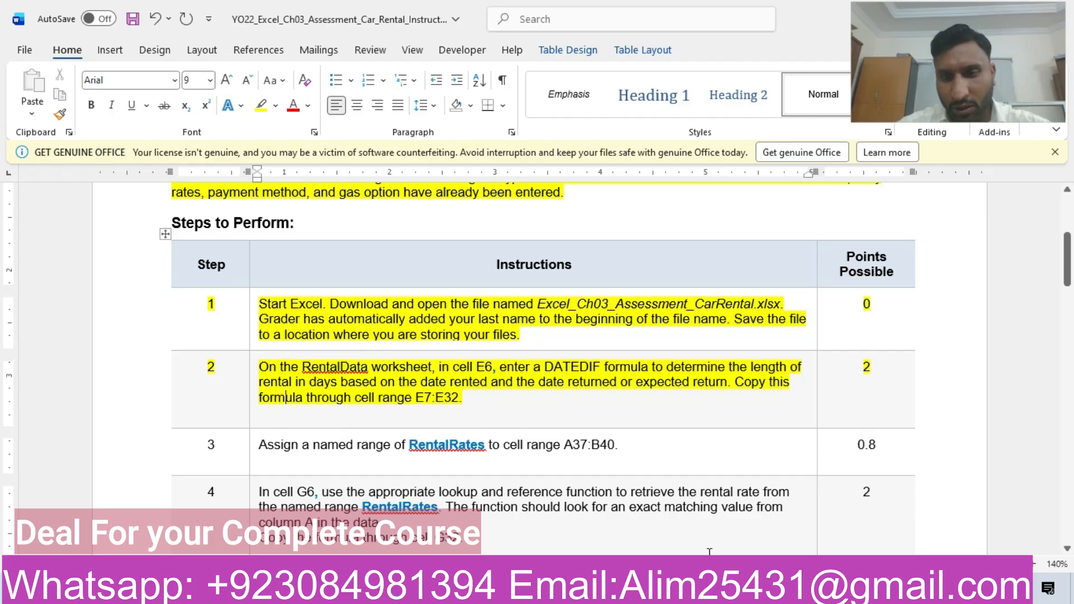
- Switch to the Excel workbook and try to enter =datedif(D6,C6) in cell E6 of the RentalData sheet
{"action": "key", "text": "alt+Tab"}
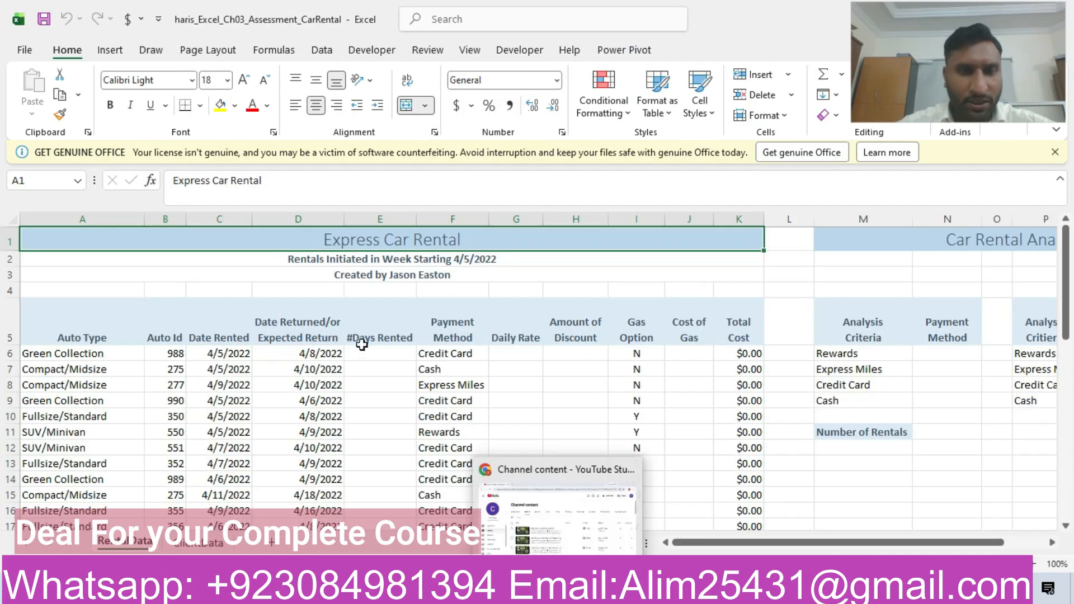
{"action": "left_click", "coordinate": [382, 351]}
{"action": "type", "text": "="}
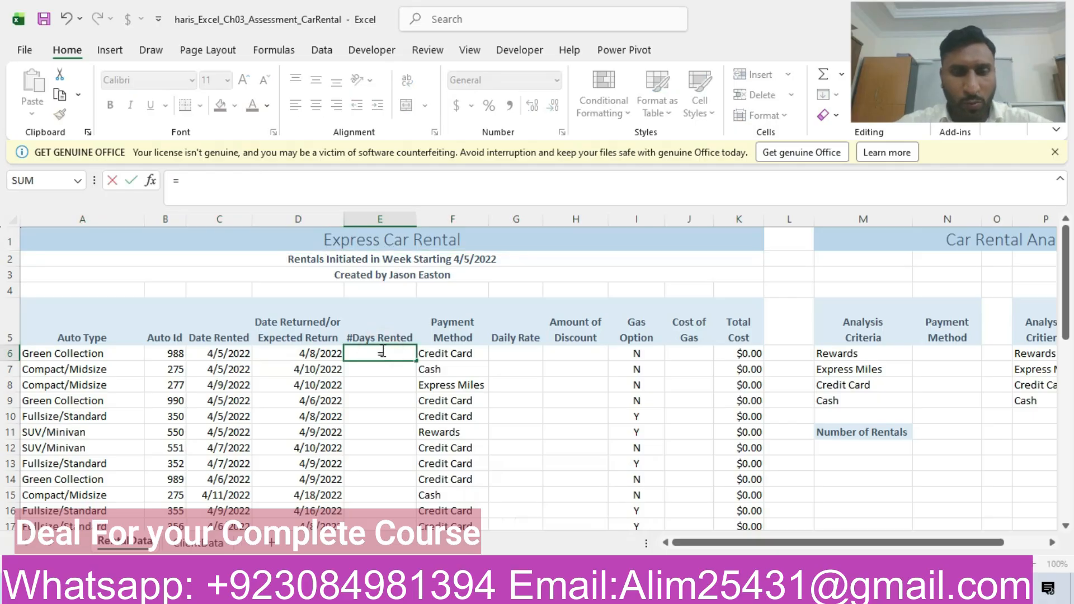
{"action": "type", "text": "dated"}
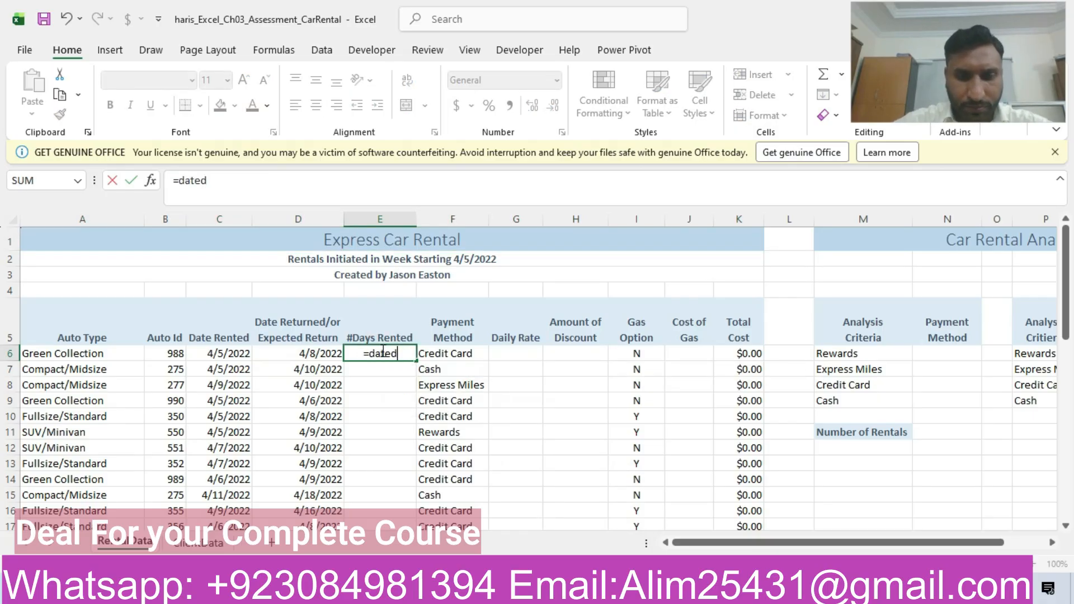
{"action": "type", "text": "if("}
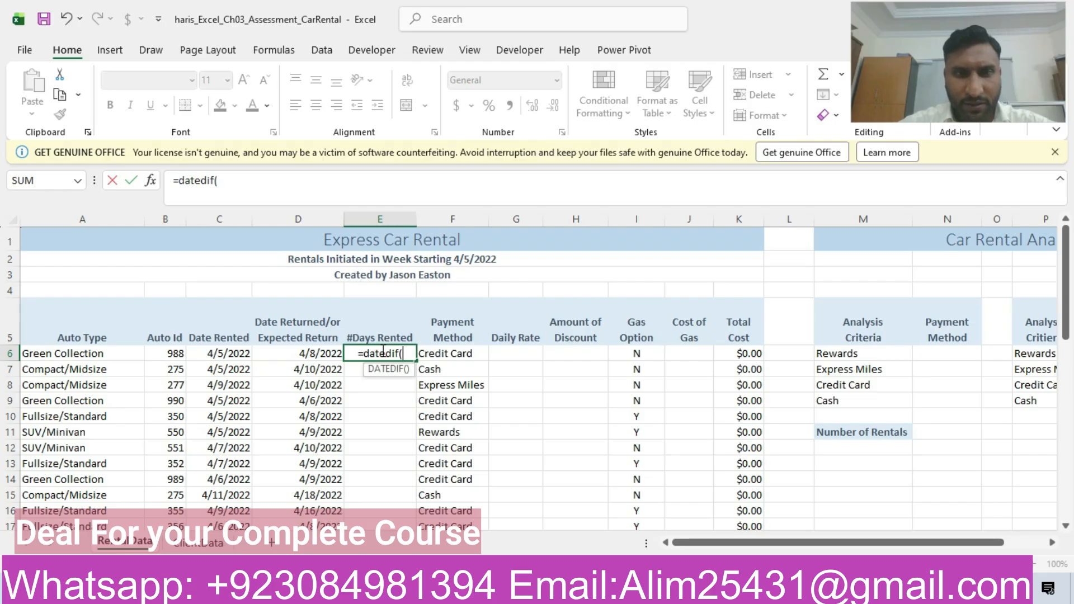
{"action": "left_click", "coordinate": [297, 357]}
{"action": "type", "text": ","}
{"action": "left_click", "coordinate": [221, 356]}
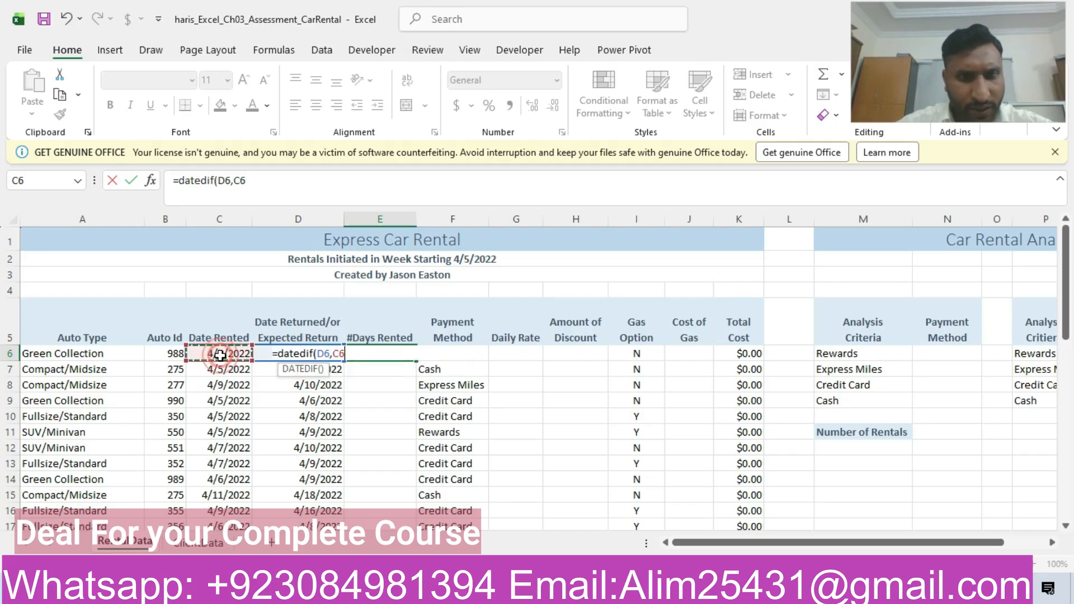
{"action": "type", "text": ")"}
{"action": "key", "text": "Return"}
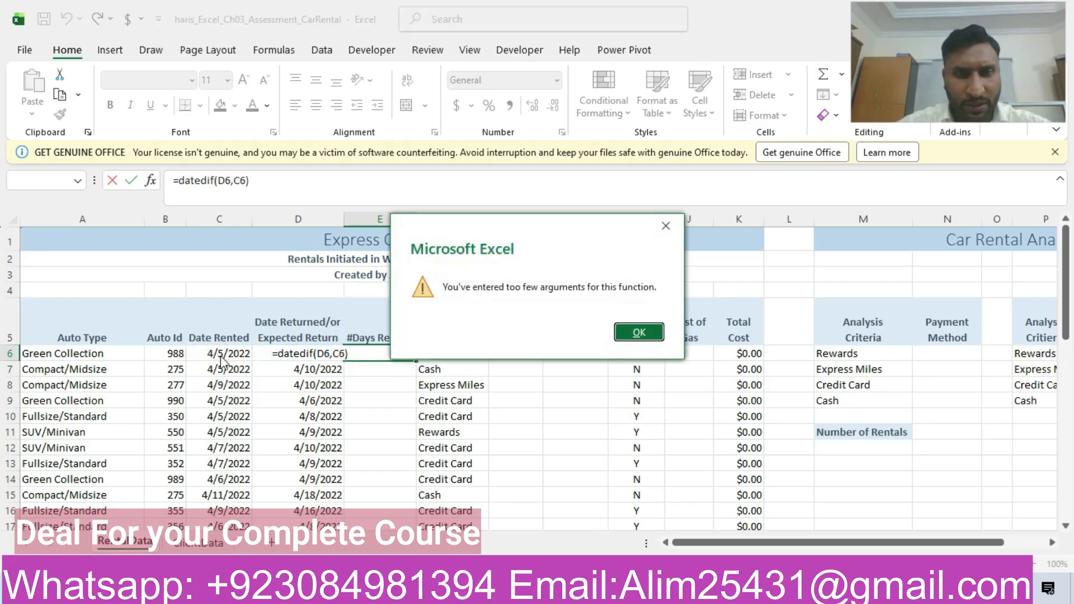
{"action": "left_click", "coordinate": [639, 333]}
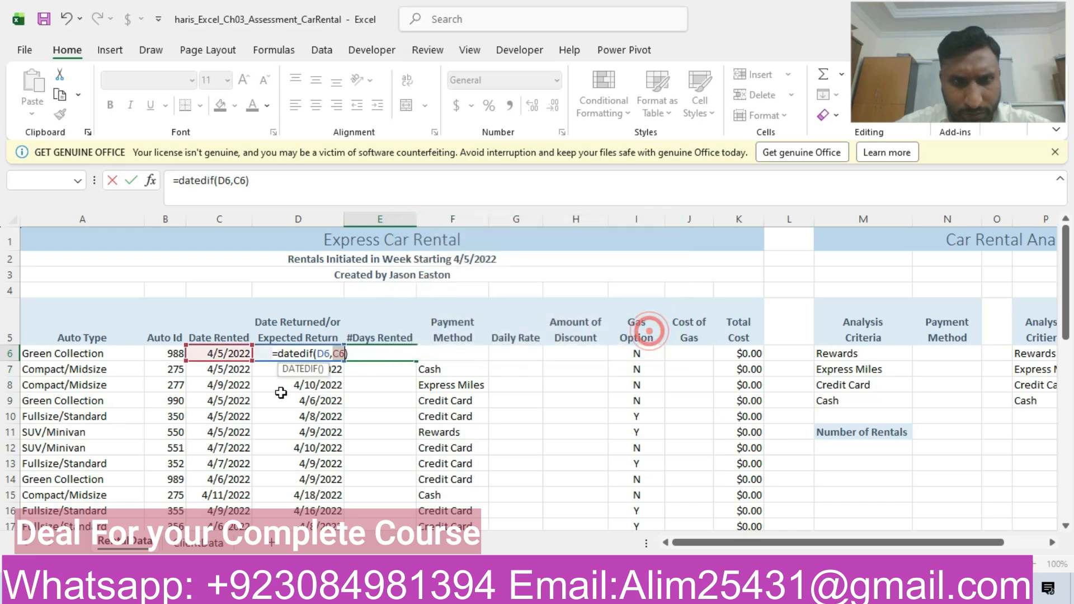
- Try the DATEDIF formula in E6 with its arguments swapped, as =datedif(C6,D6)
{"action": "key", "text": "BackSpace"}
{"action": "key", "text": "BackSpace"}
{"action": "key", "text": "BackSpace"}
{"action": "key", "text": "BackSpace"}
{"action": "key", "text": "BackSpace"}
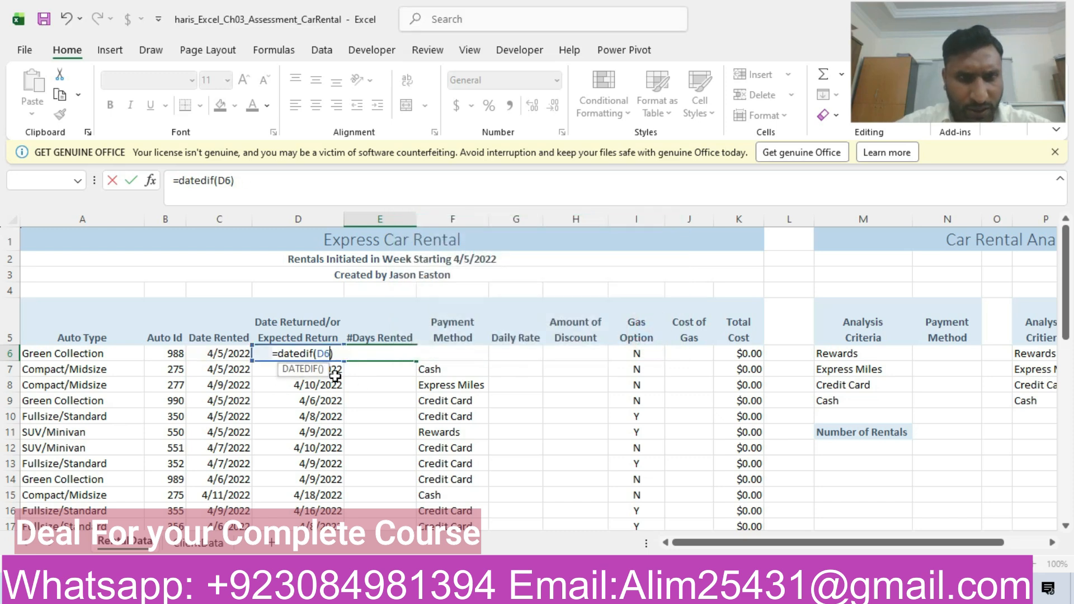
{"action": "left_click", "coordinate": [229, 354]}
{"action": "type", "text": ","}
{"action": "left_click", "coordinate": [261, 352]}
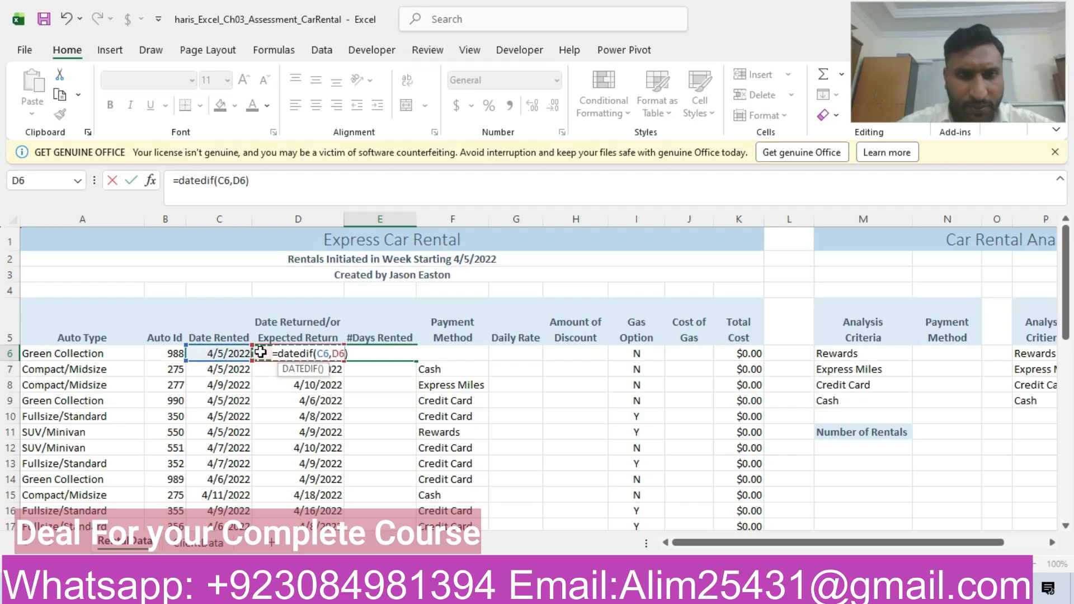
{"action": "key", "text": "Return"}
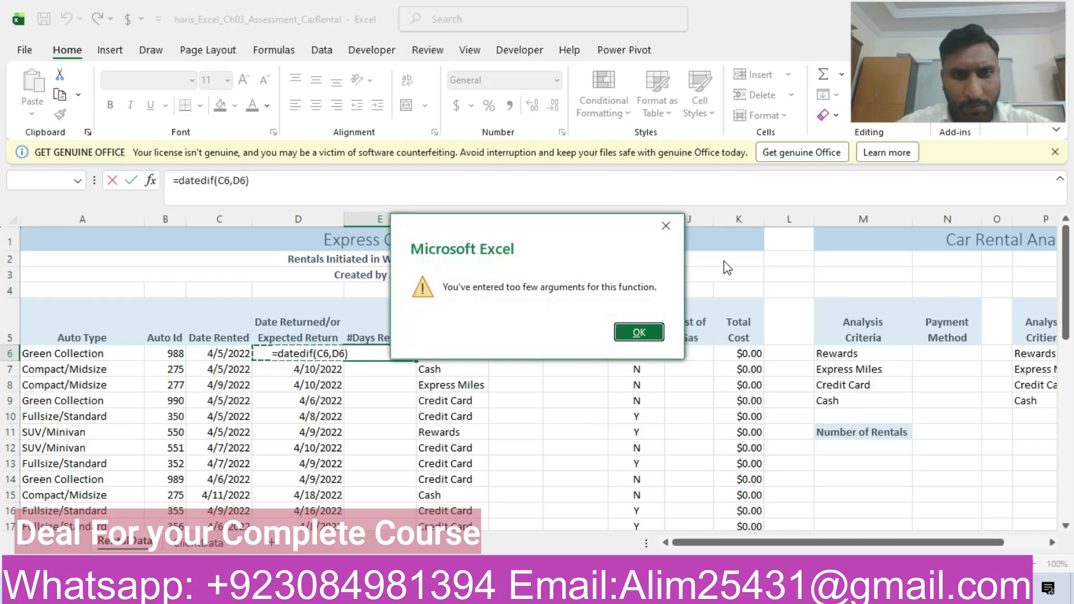
{"action": "left_click", "coordinate": [649, 333]}
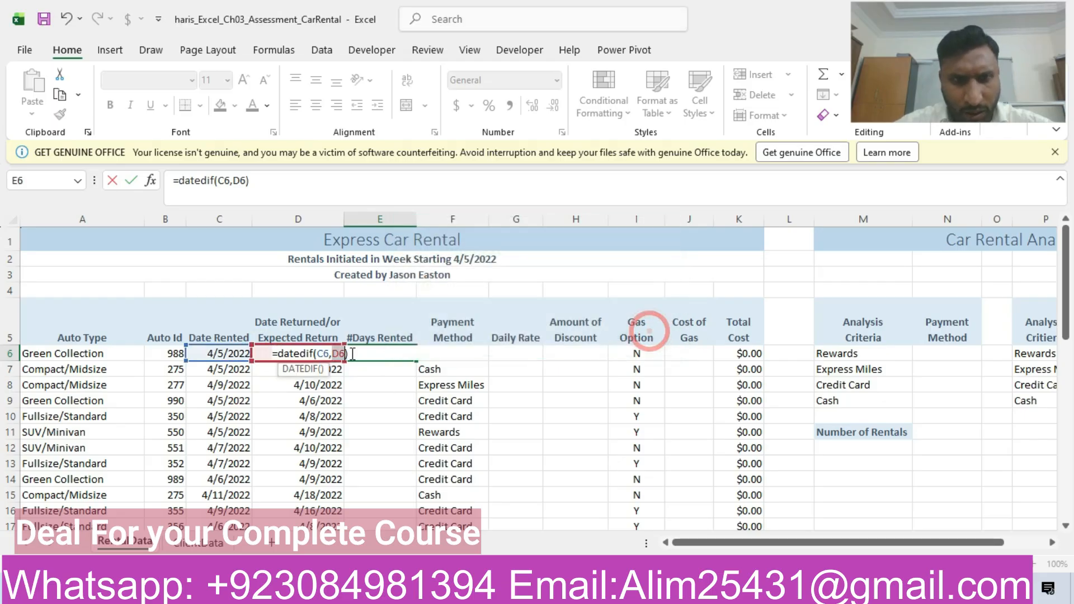
- Recheck the step 2 instruction in Word, return to Excel and discard the DATEDIF entry in E6
{"action": "key", "text": "alt+Tab"}
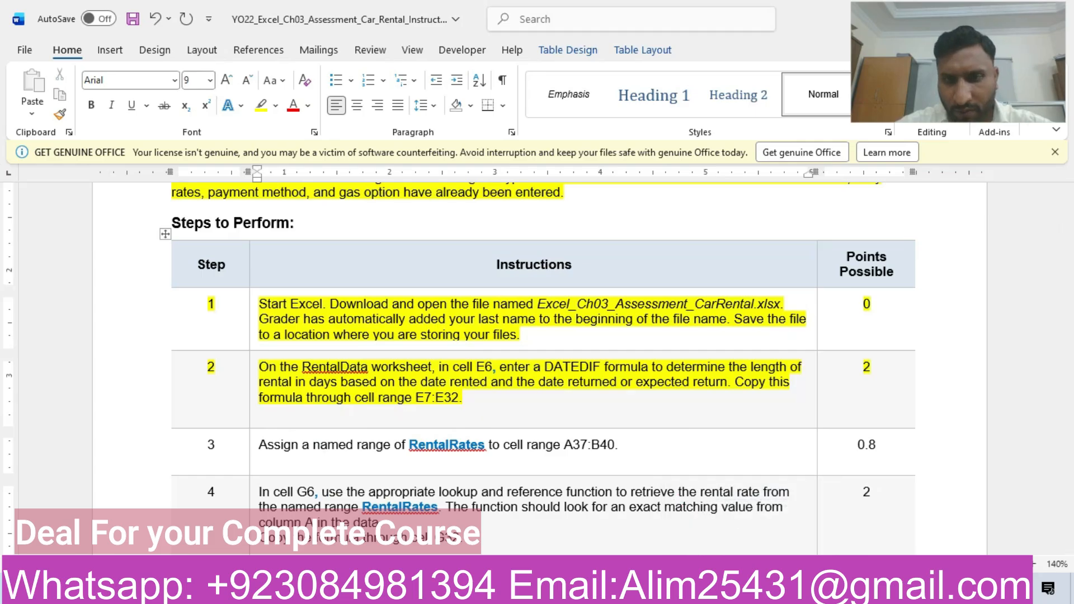
{"action": "key", "text": "alt+Tab"}
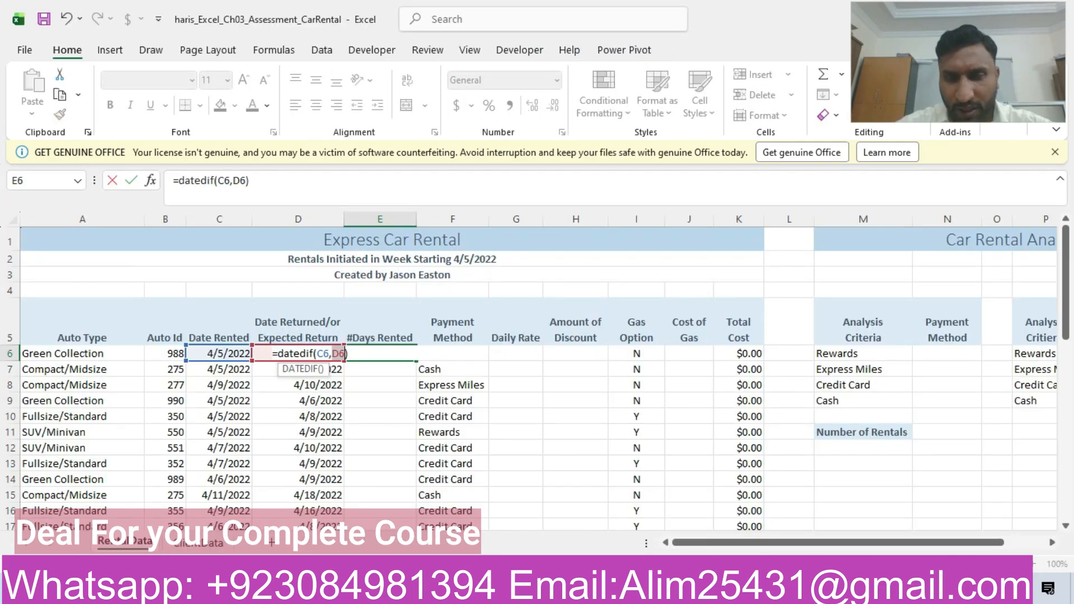
{"action": "key", "text": "alt+Tab"}
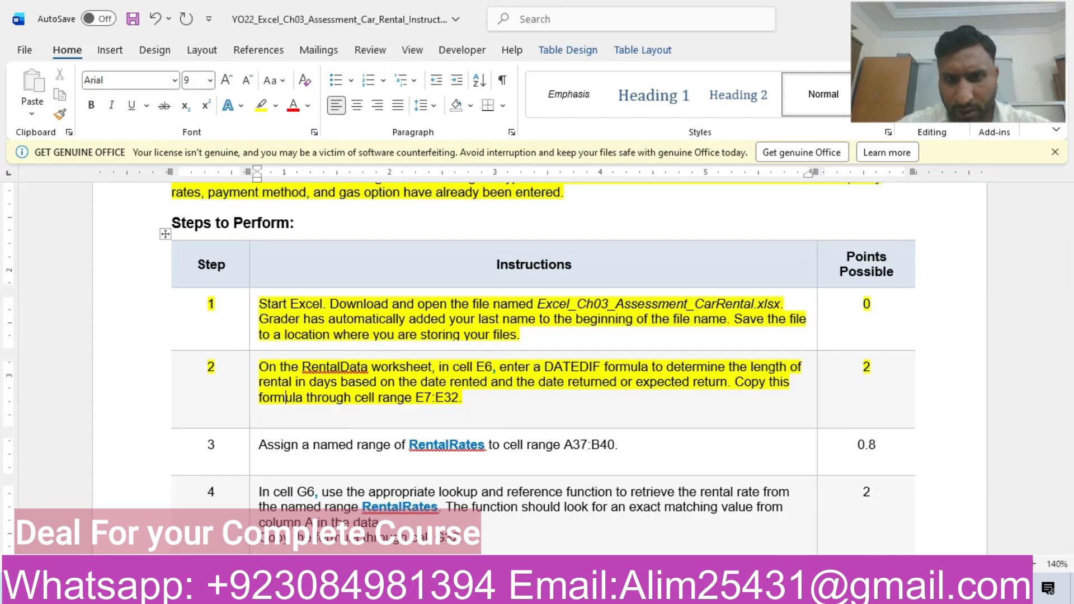
{"action": "key", "text": "alt+Tab"}
{"action": "key", "text": "BackSpace"}
{"action": "key", "text": "BackSpace"}
{"action": "key", "text": "BackSpace"}
{"action": "key", "text": "BackSpace"}
{"action": "key", "text": "BackSpace"}
{"action": "key", "text": "BackSpace"}
{"action": "key", "text": "BackSpace"}
{"action": "key", "text": "BackSpace"}
{"action": "key", "text": "BackSpace"}
{"action": "key", "text": "BackSpace"}
{"action": "key", "text": "BackSpace"}
{"action": "key", "text": "BackSpace"}
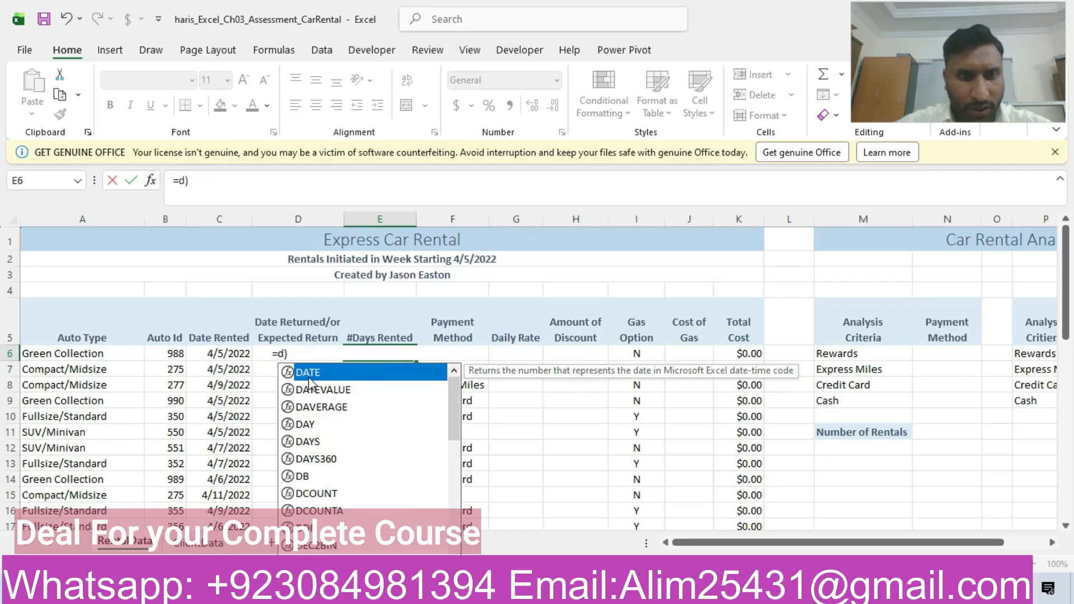
{"action": "key", "text": "BackSpace"}
{"action": "key", "text": "BackSpace"}
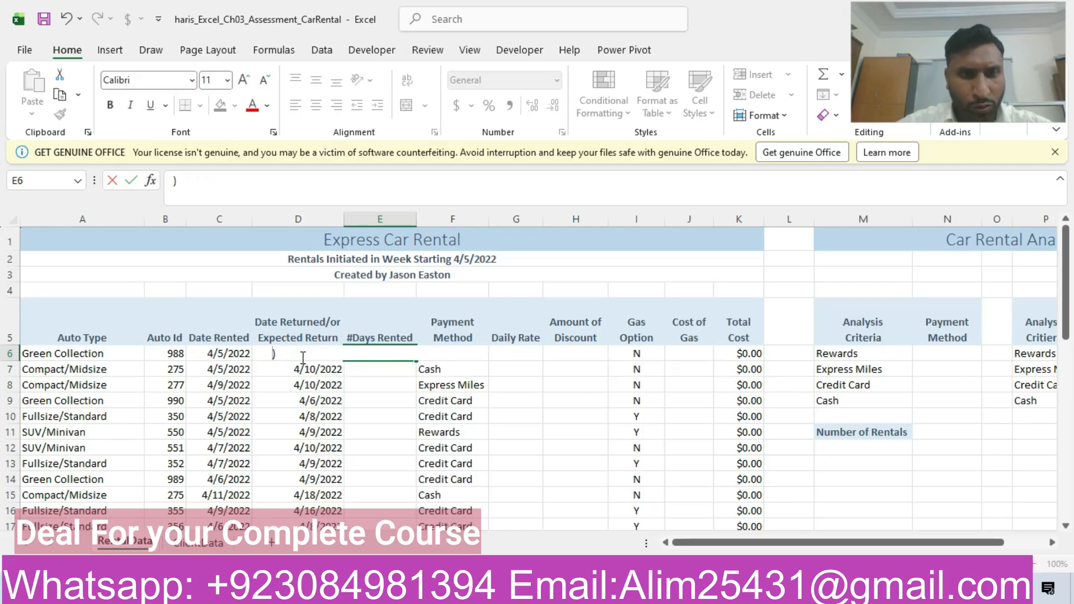
{"action": "left_click", "coordinate": [242, 178]}
{"action": "key", "text": "BackSpace"}
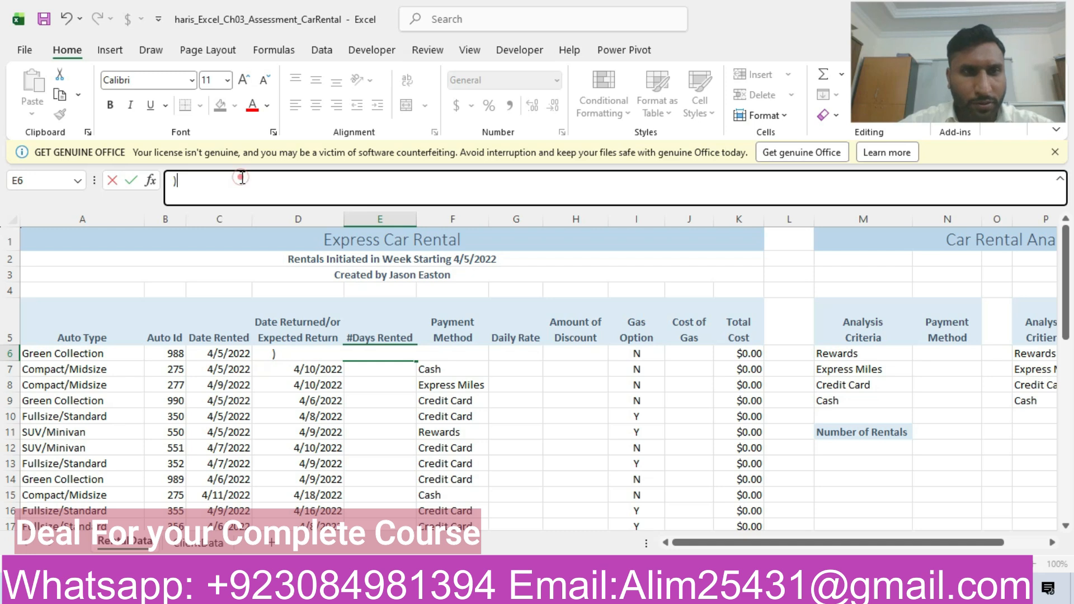
{"action": "type", "text": "="}
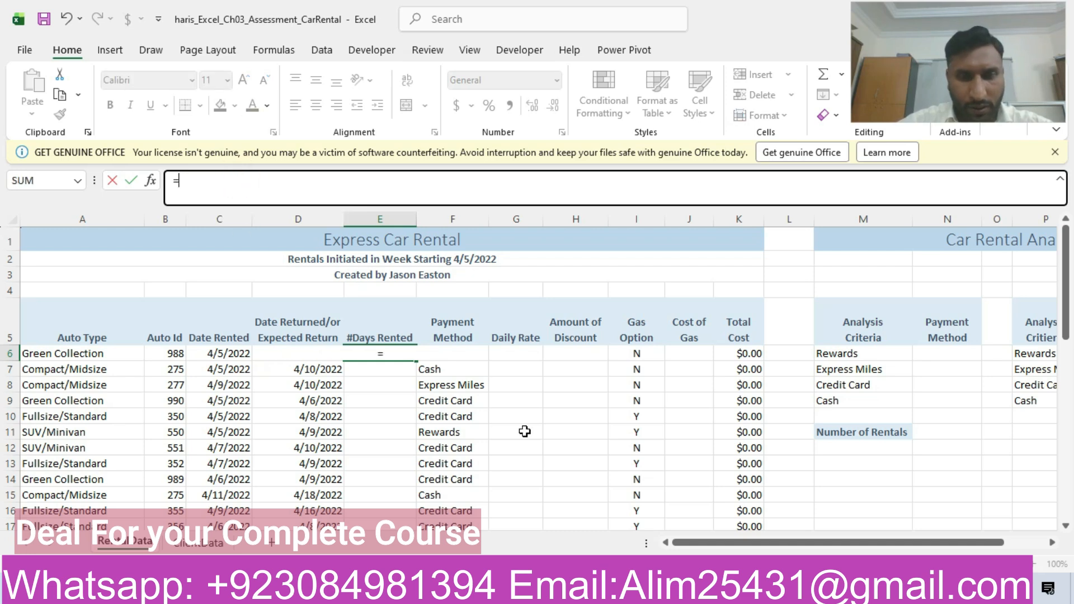
{"action": "key", "text": "Escape"}
{"action": "left_click", "coordinate": [381, 437]}
- Calculate the days rented in cell E6 by subtracting the rental date from the return date with =D6-C6
{"action": "left_click", "coordinate": [392, 350]}
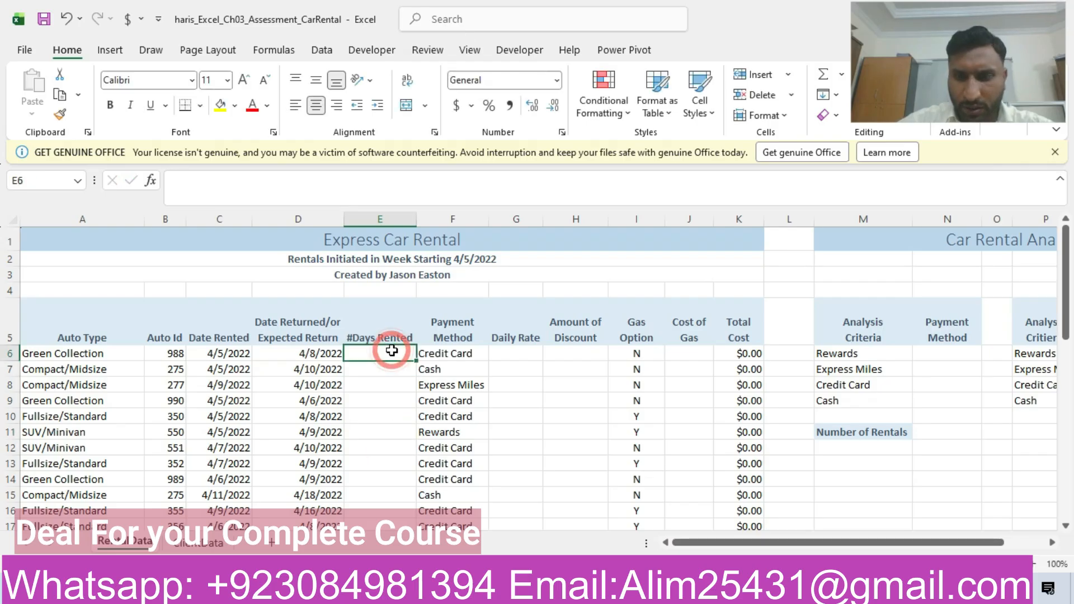
{"action": "type", "text": "="}
{"action": "left_click", "coordinate": [316, 358]}
{"action": "type", "text": "-"}
{"action": "left_click", "coordinate": [237, 351]}
{"action": "key", "text": "Return"}
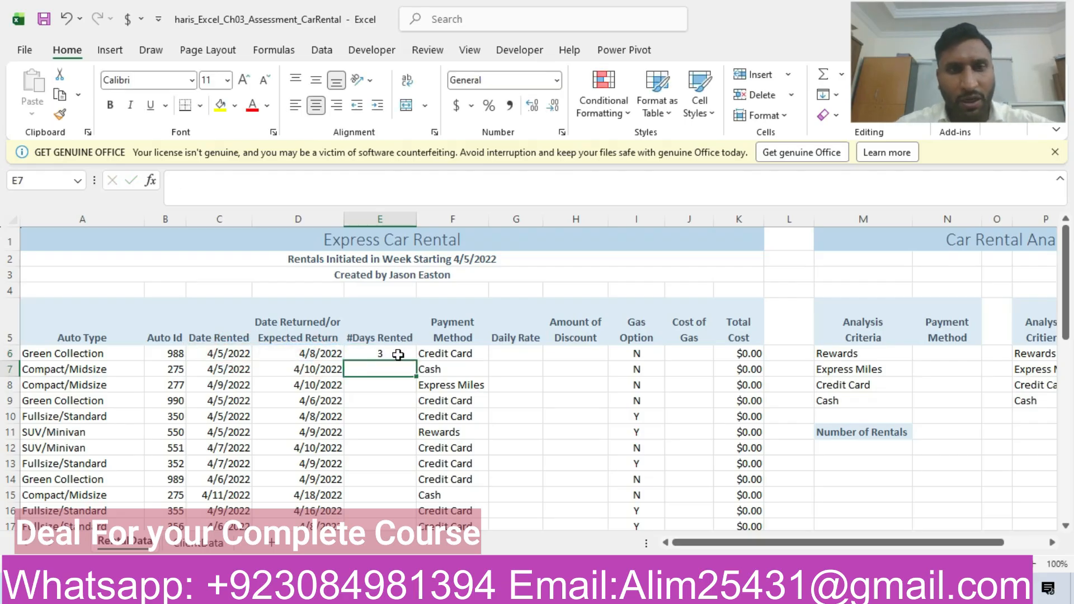
- Copy the E6 formula down the #Days Rented column through E32 and switch back to the Word instructions
{"action": "left_click", "coordinate": [398, 355]}
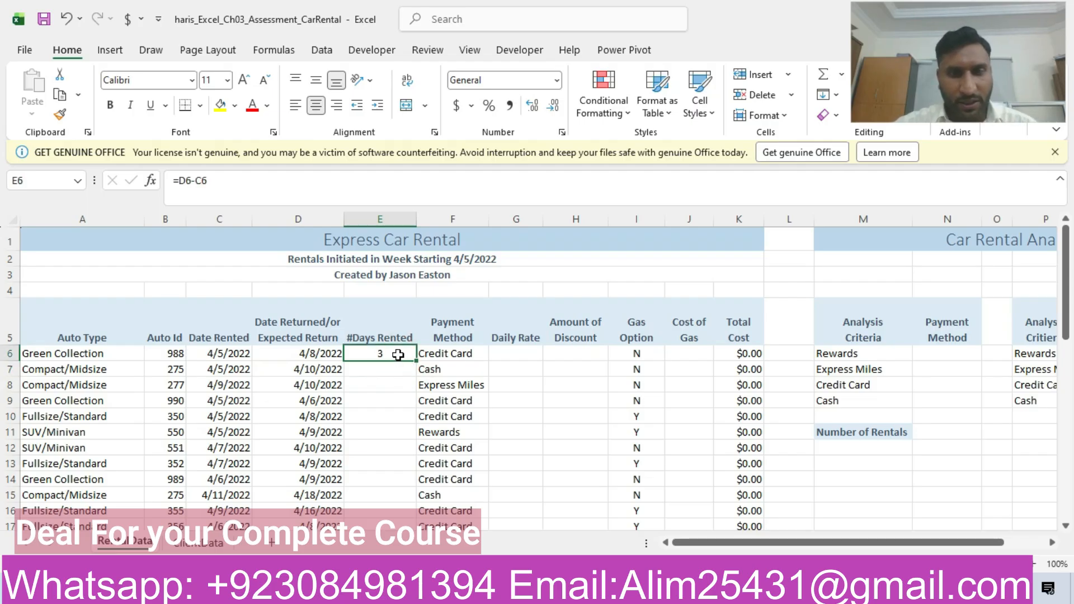
{"action": "double_click", "coordinate": [416, 362]}
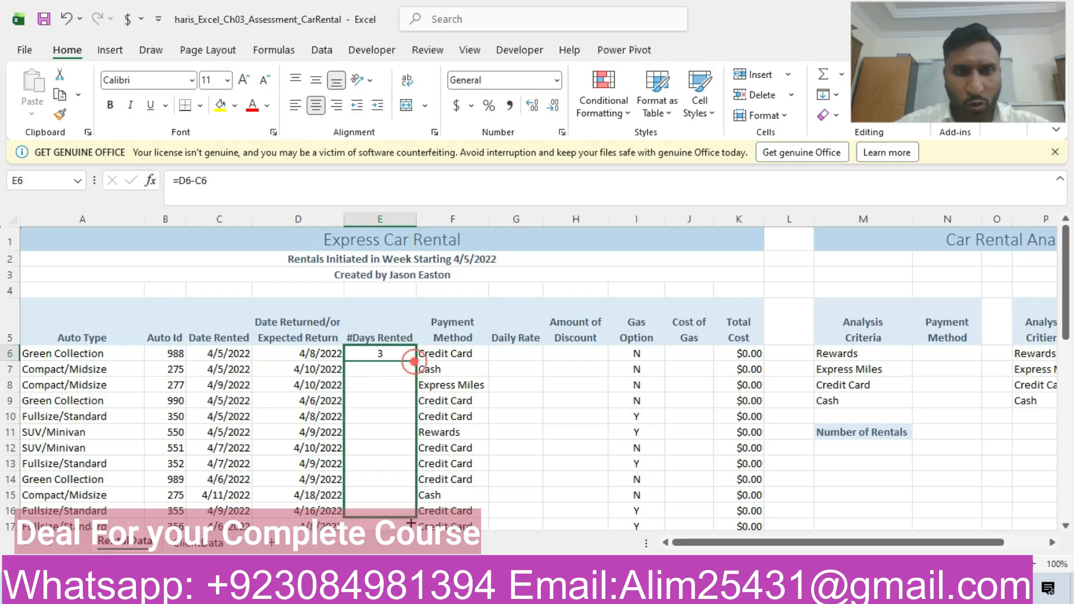
{"action": "left_click_drag", "start_coordinate": [413, 531], "coordinate": [408, 512]}
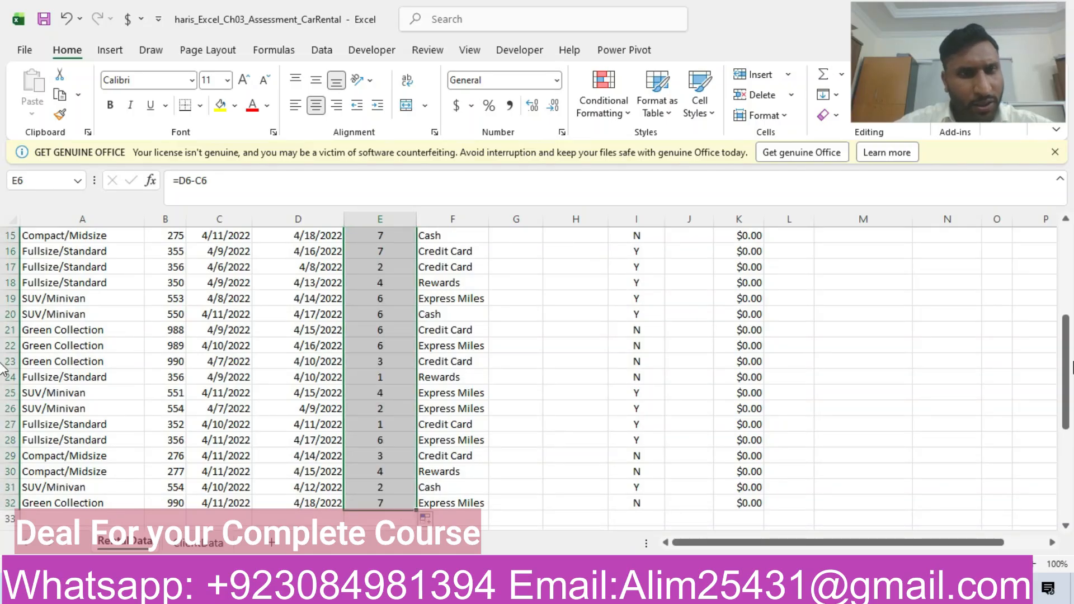
{"action": "left_click_drag", "start_coordinate": [1053, 317], "coordinate": [1054, 240]}
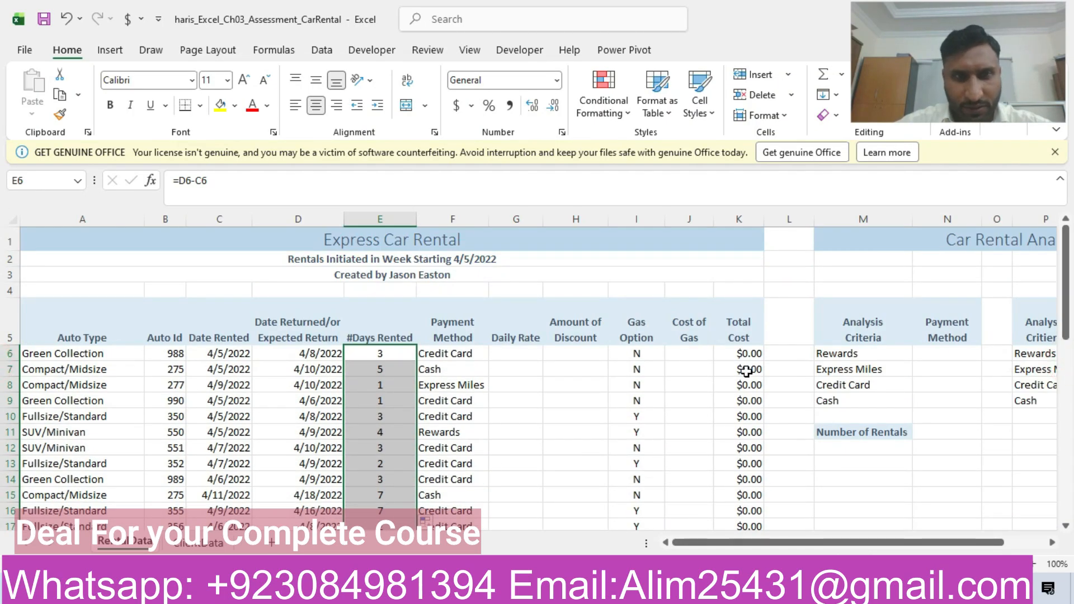
{"action": "left_click", "coordinate": [313, 588]}
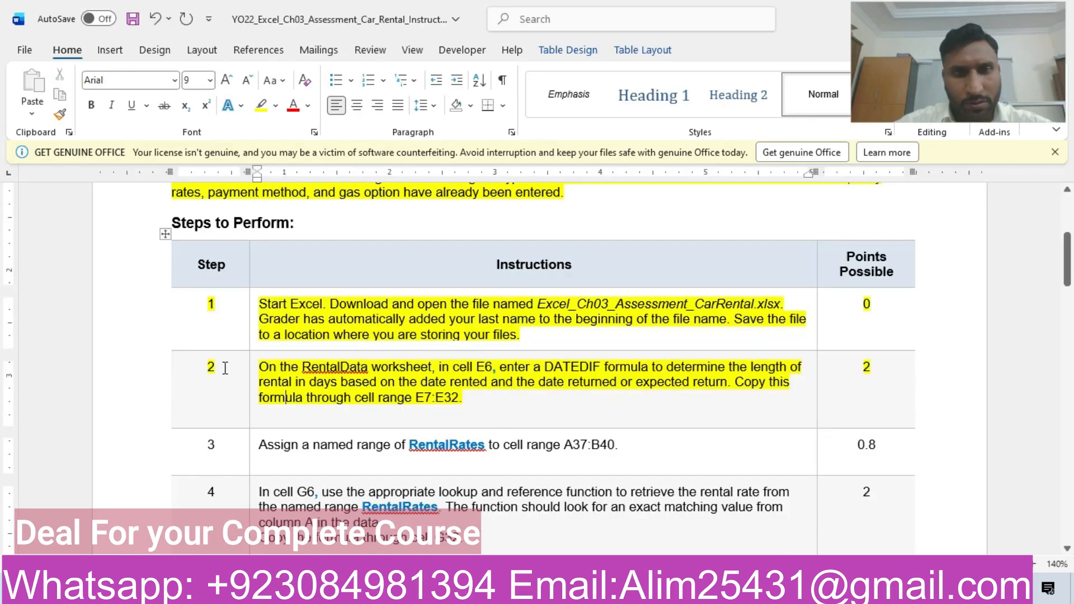
- Highlight the step 3 row of the instructions table in yellow and select the range name RentalRates in its text
{"action": "left_click", "coordinate": [144, 454]}
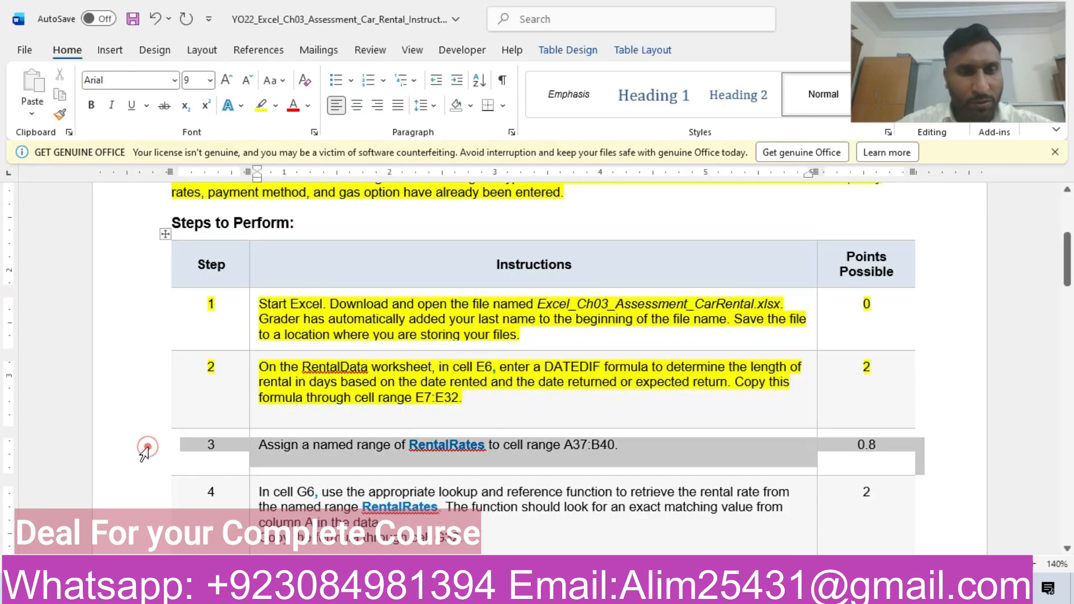
{"action": "left_click", "coordinate": [217, 419]}
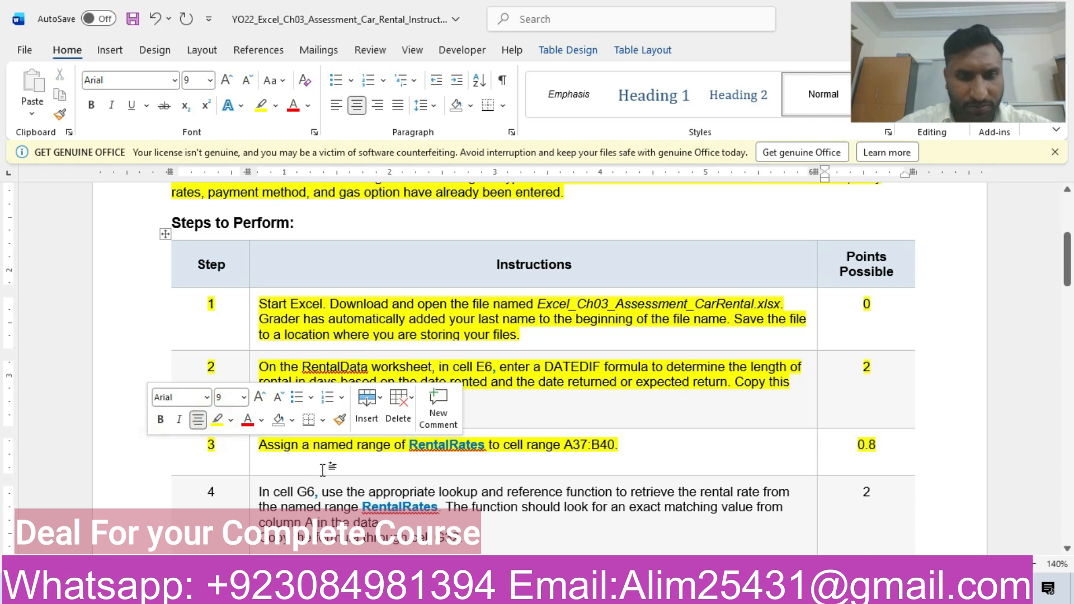
{"action": "left_click", "coordinate": [323, 469]}
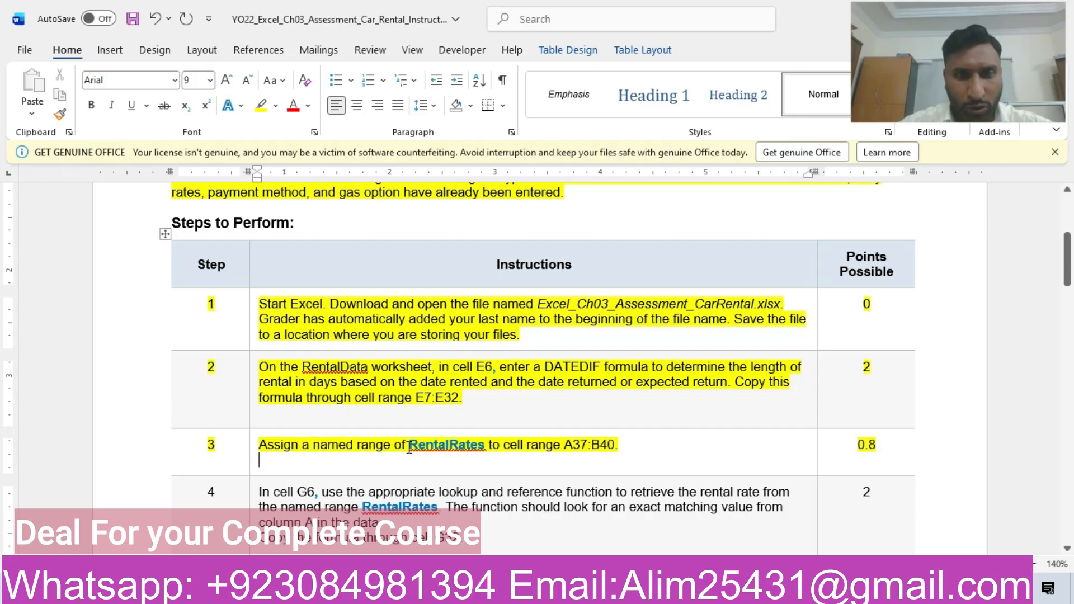
{"action": "left_click_drag", "start_coordinate": [410, 446], "coordinate": [484, 451]}
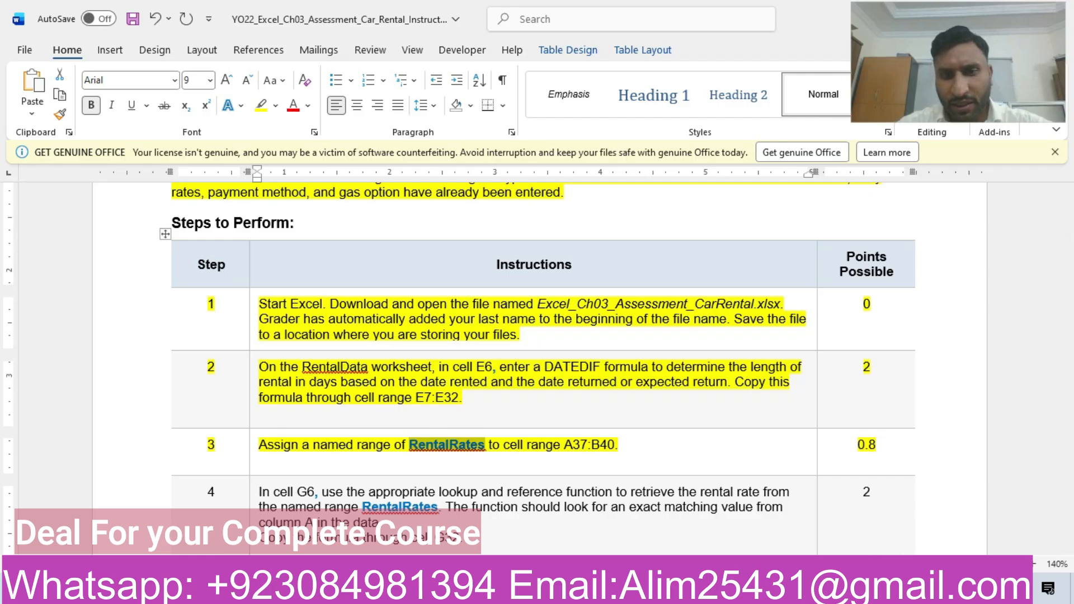
- Switch to Excel and try to define the workbook name RentalRates for the rental rates range A37:B40
{"action": "key", "text": "alt+Tab"}
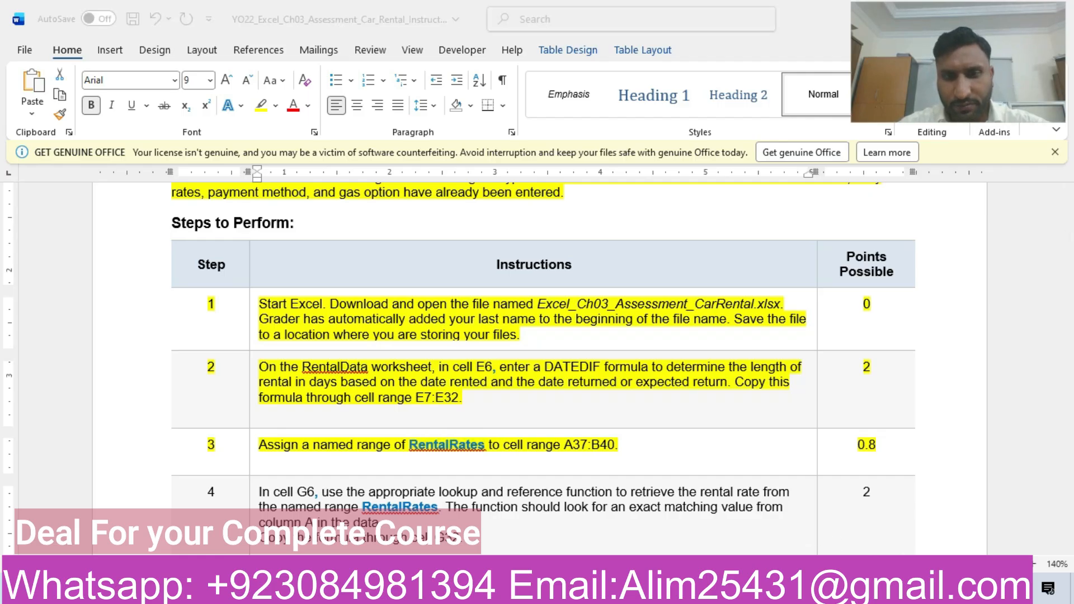
{"action": "left_click_drag", "start_coordinate": [1066, 322], "coordinate": [1066, 503]}
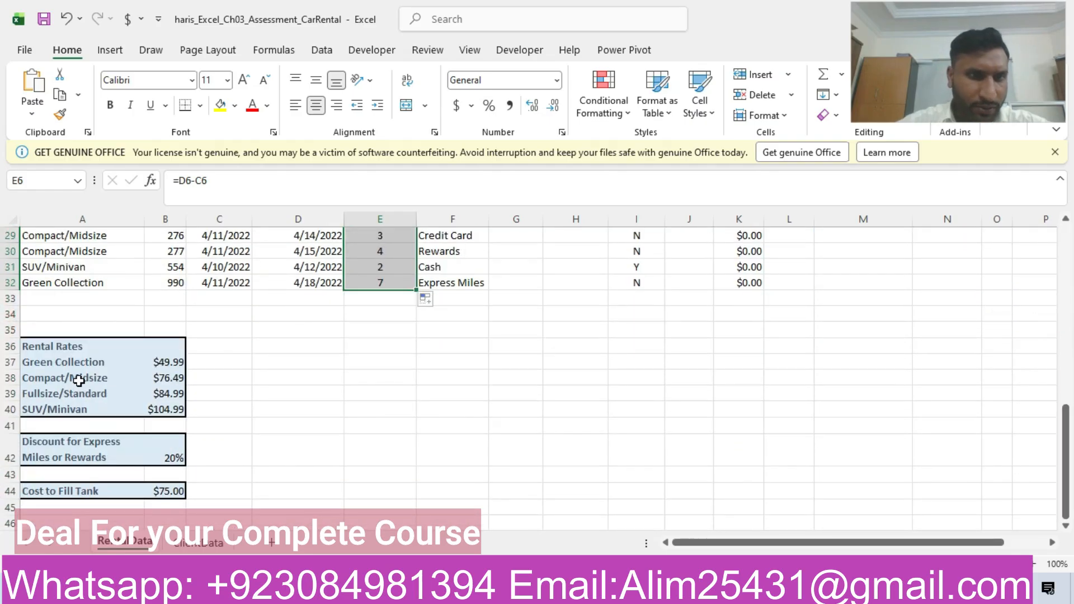
{"action": "left_click_drag", "start_coordinate": [72, 371], "coordinate": [164, 416]}
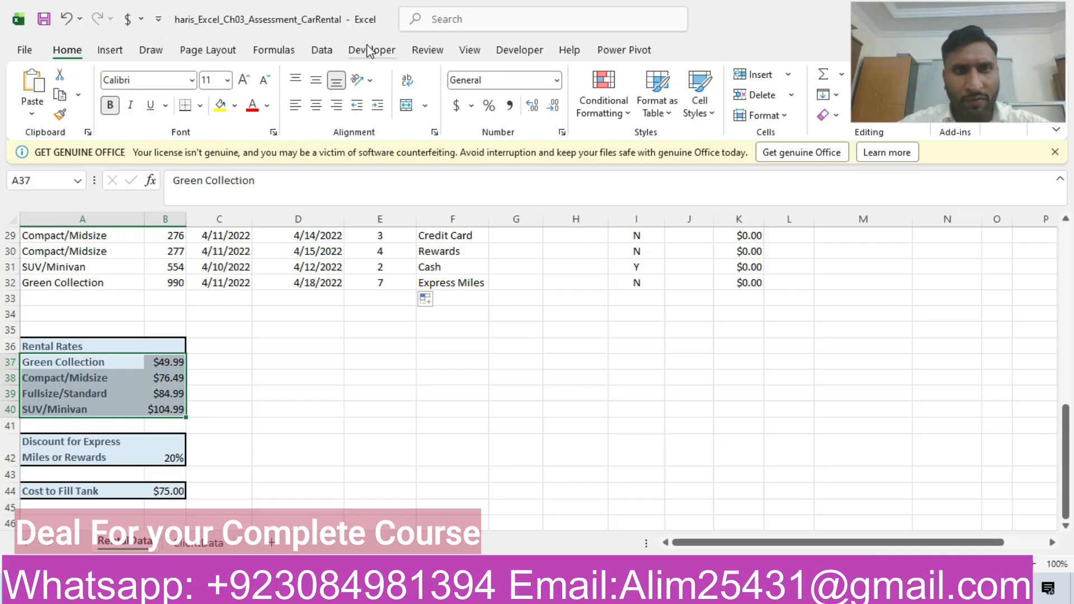
{"action": "left_click", "coordinate": [274, 50]}
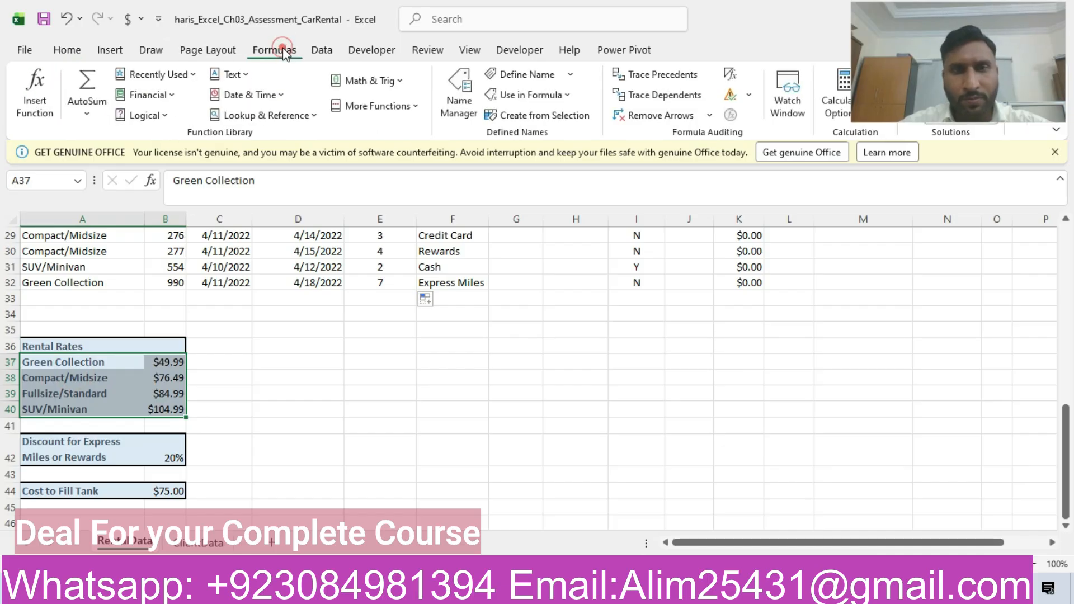
{"action": "left_click", "coordinate": [513, 78]}
{"action": "type", "text": "RentalRates"}
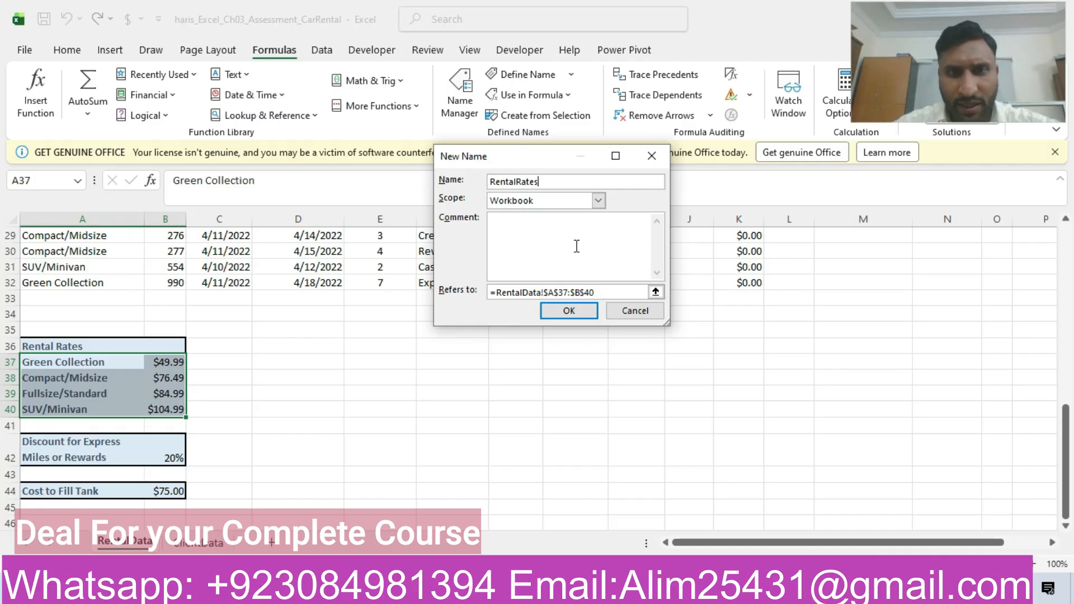
{"action": "left_click", "coordinate": [579, 317]}
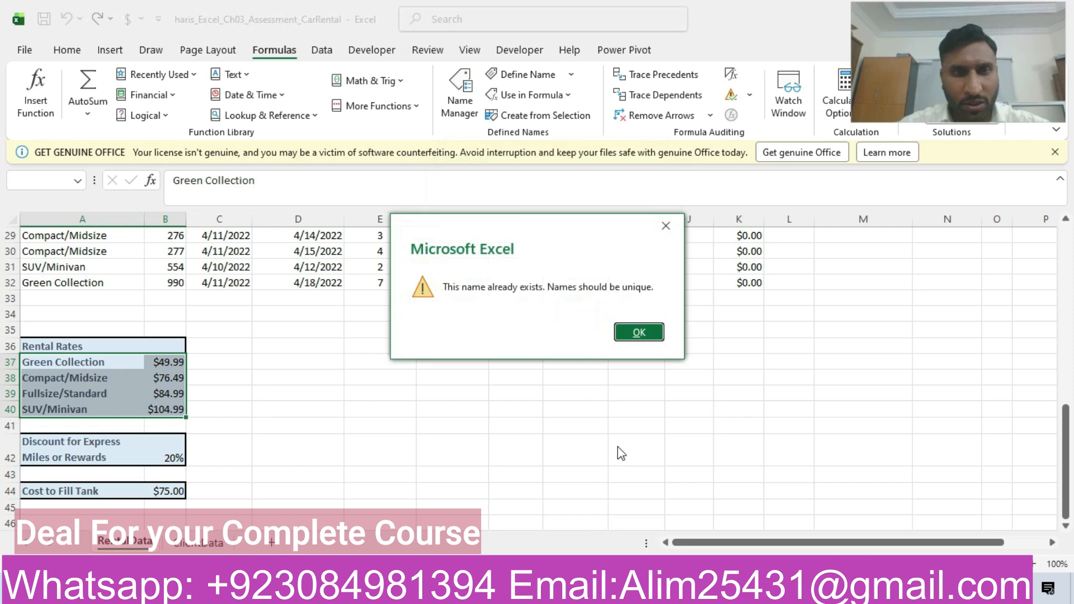
{"action": "left_click", "coordinate": [639, 332]}
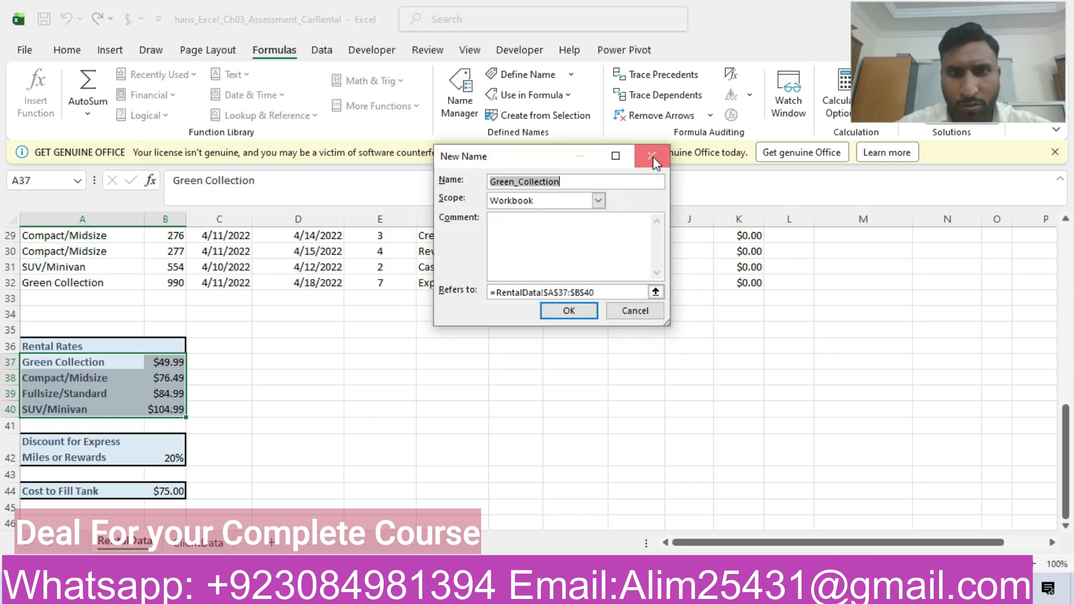
{"action": "left_click", "coordinate": [652, 157]}
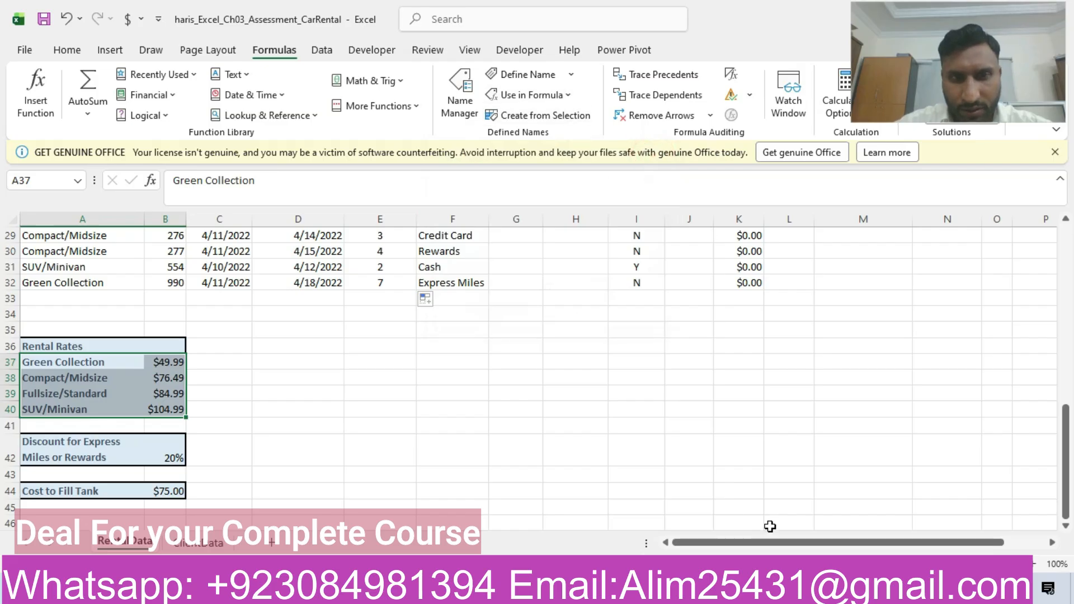
- Return to the Word instructions and highlight the step 4 row of the table in yellow
{"action": "left_click", "coordinate": [790, 587]}
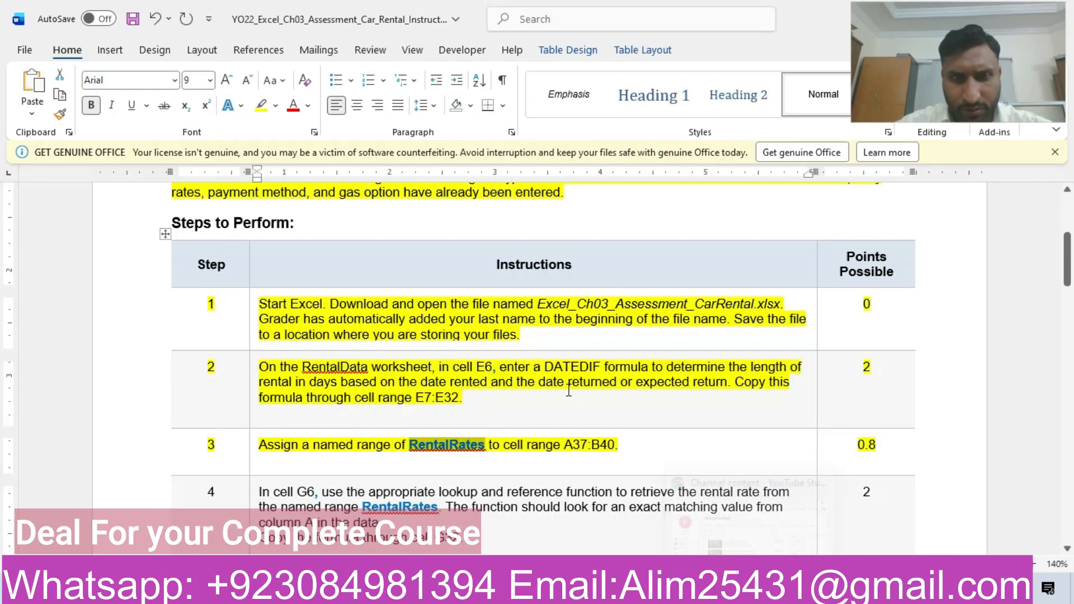
{"action": "left_click_drag", "start_coordinate": [1066, 260], "coordinate": [1066, 288]}
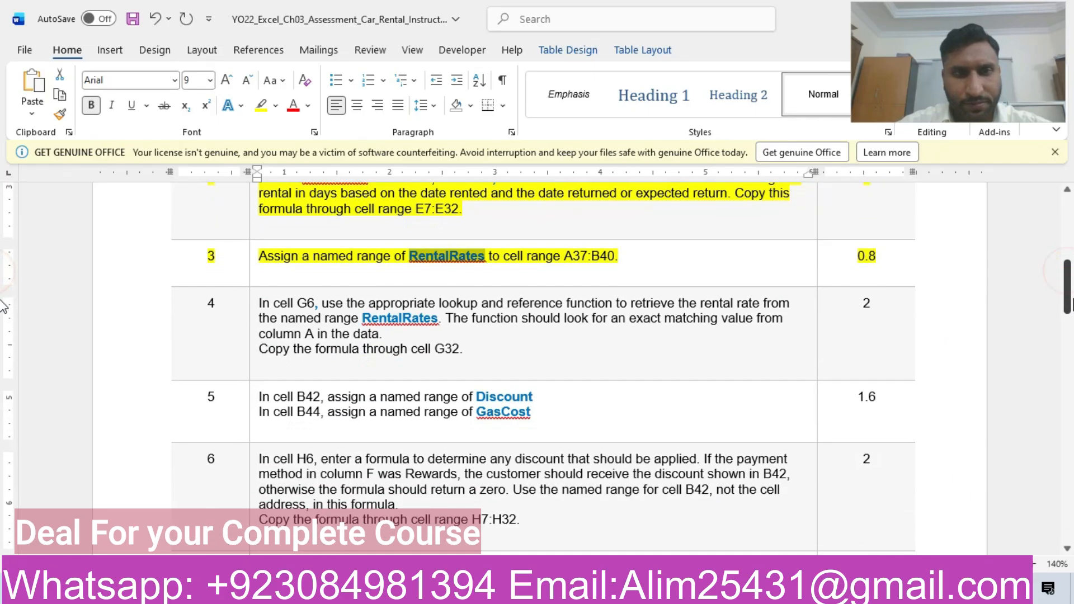
{"action": "left_click", "coordinate": [118, 328]}
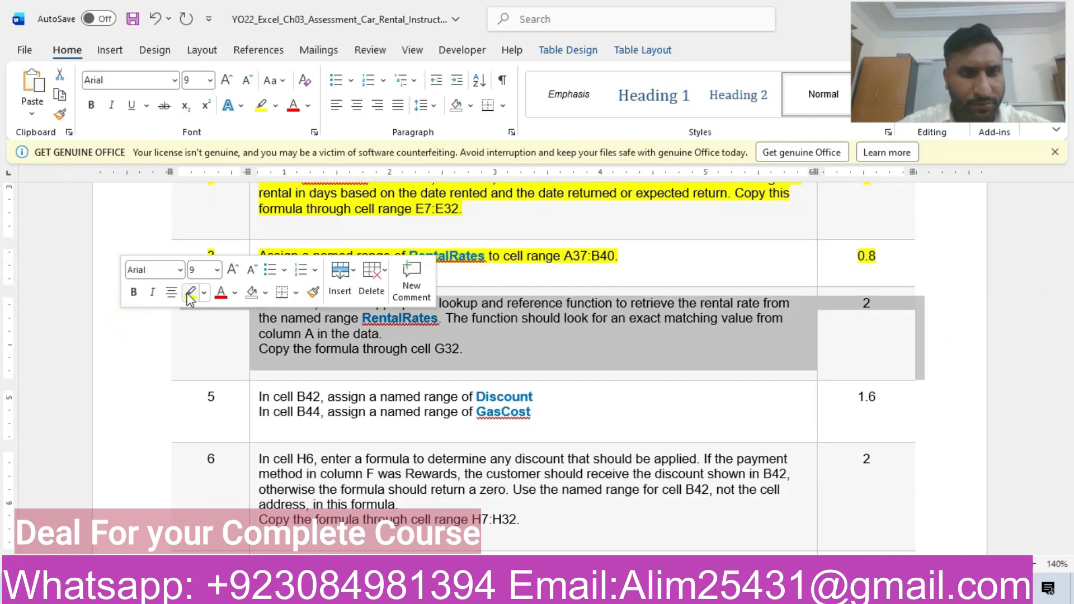
{"action": "left_click", "coordinate": [187, 291]}
{"action": "left_click", "coordinate": [428, 346]}
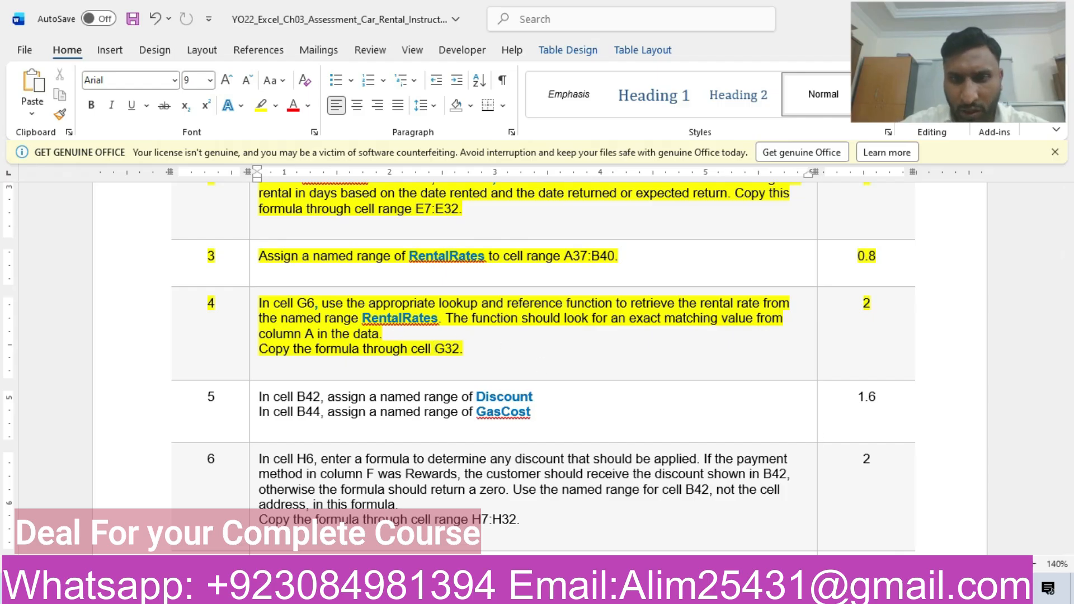
- Switch to Excel and start a VLOOKUP formula in the Daily Rate cell G6, rechecking the step 4 instruction in Word
{"action": "left_click", "coordinate": [609, 588]}
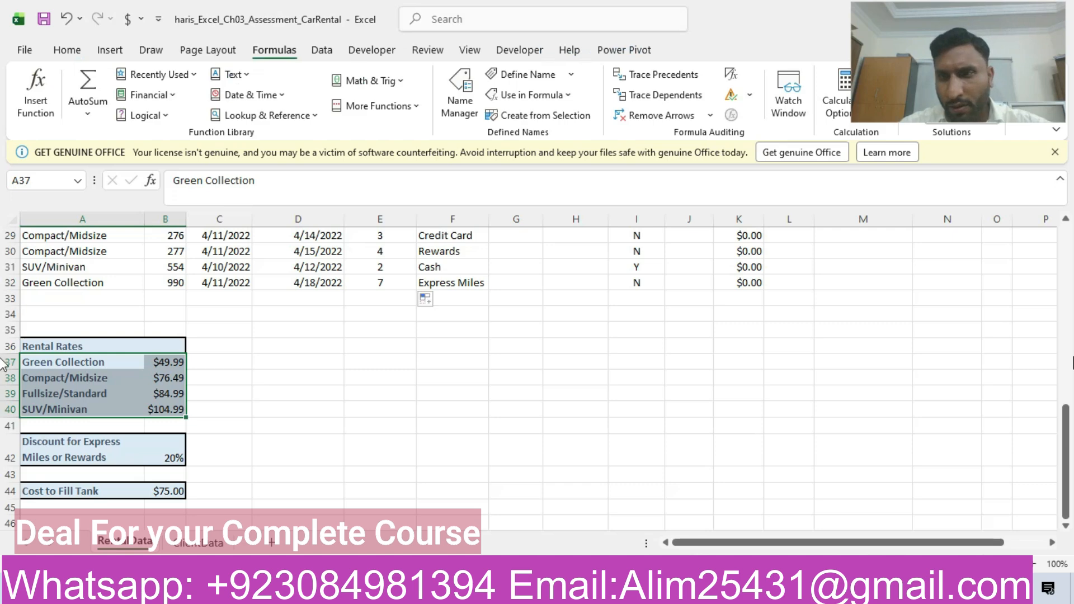
{"action": "left_click_drag", "start_coordinate": [1066, 447], "coordinate": [1064, 275]}
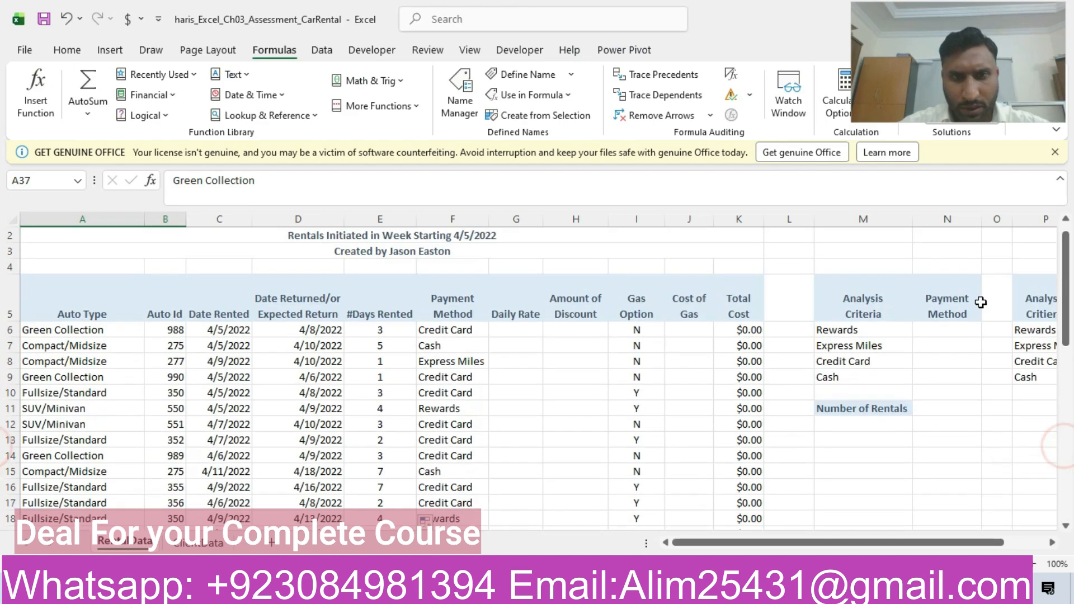
{"action": "left_click", "coordinate": [515, 329]}
{"action": "type", "text": "="}
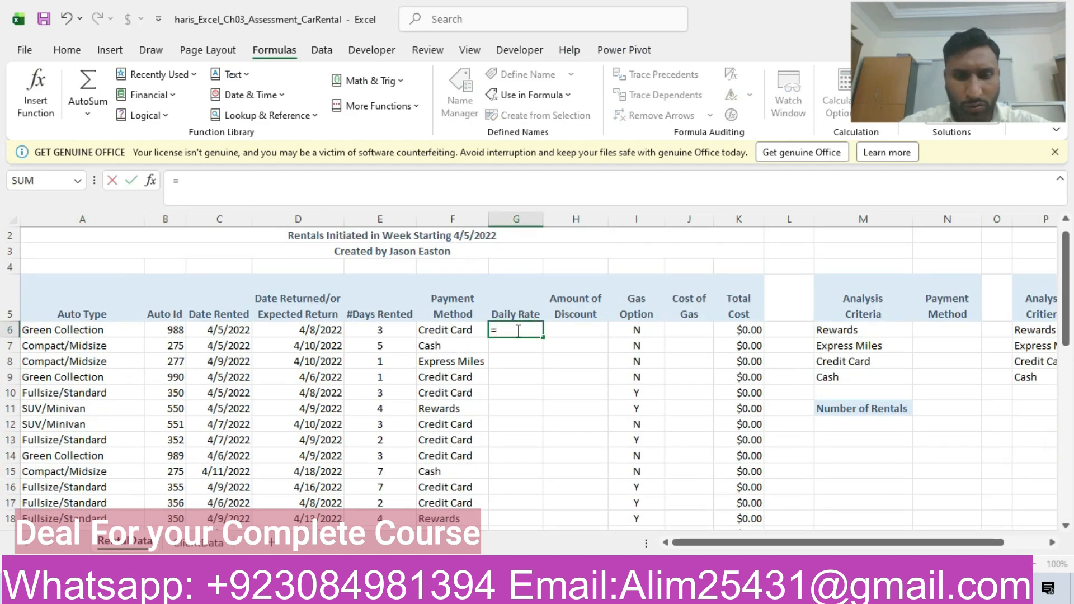
{"action": "type", "text": "v"}
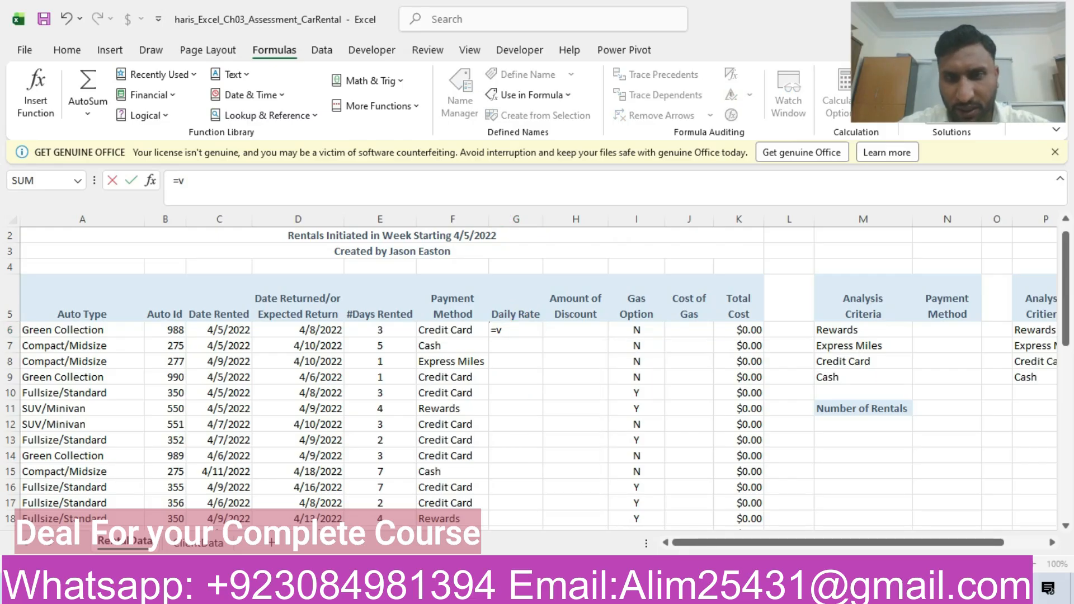
{"action": "key", "text": "alt+Tab"}
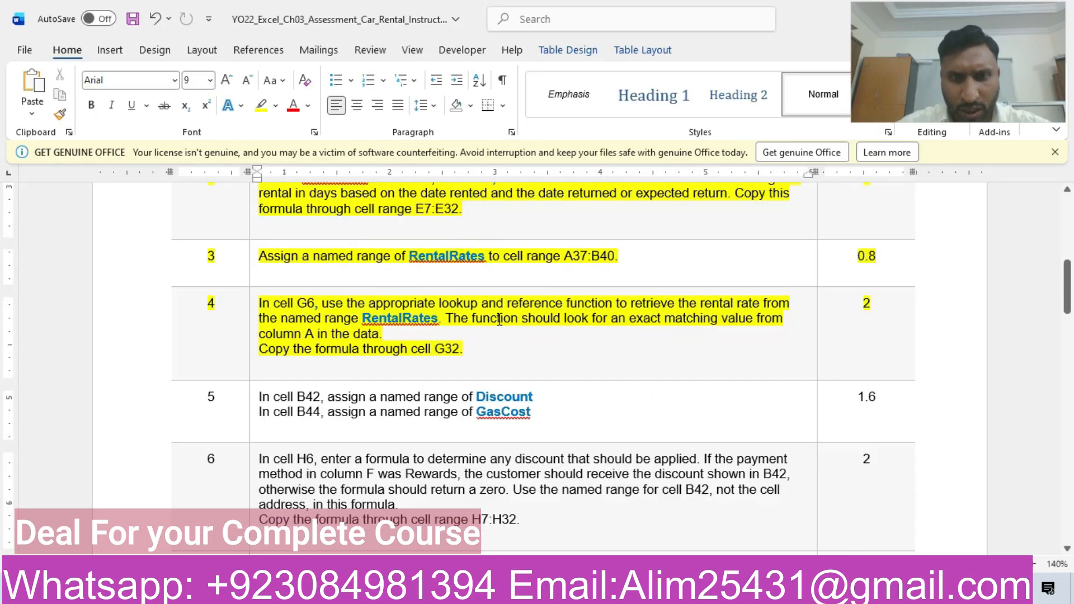
{"action": "key", "text": "alt+Tab"}
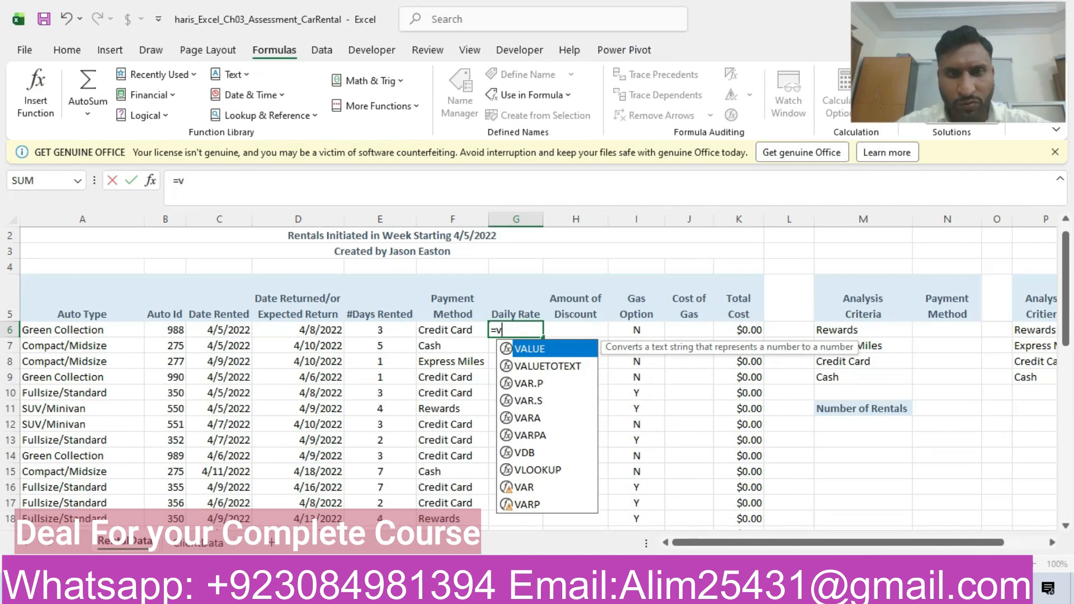
{"action": "type", "text": "vlook"}
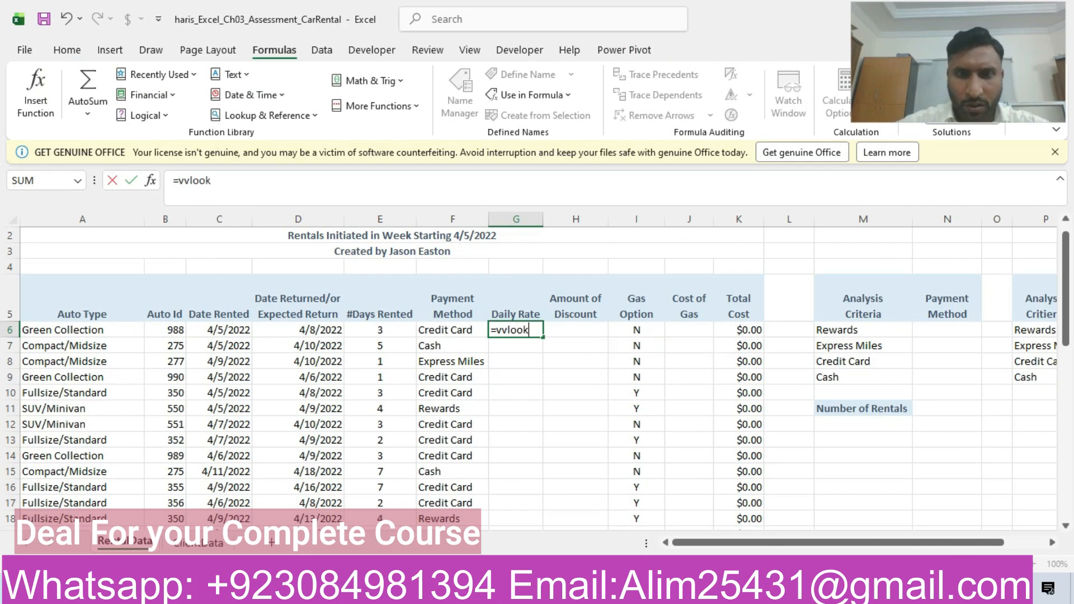
{"action": "key", "text": "BackSpace"}
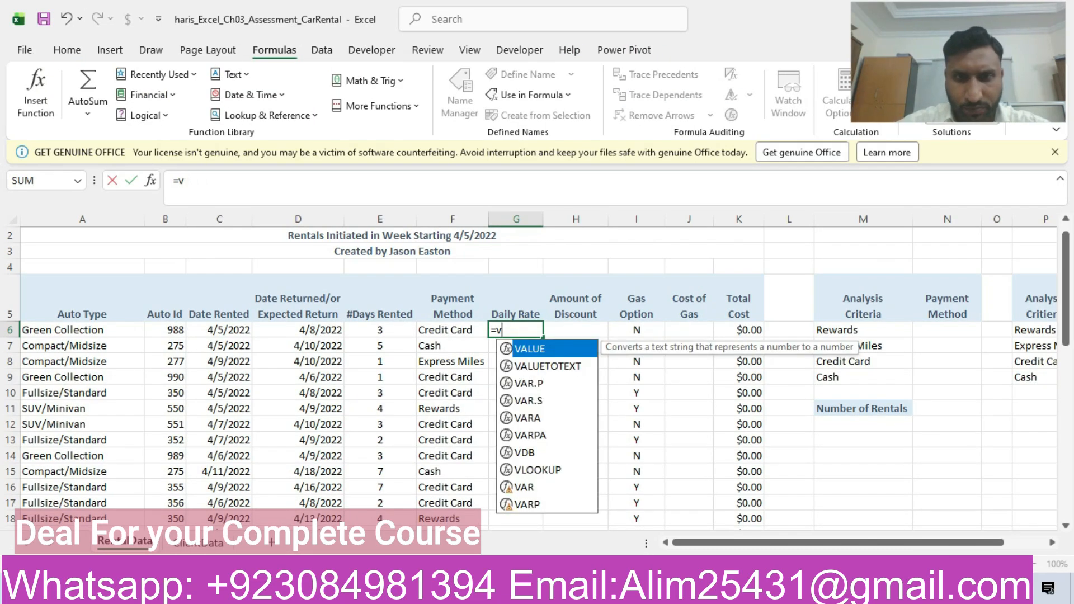
{"action": "type", "text": "loo"}
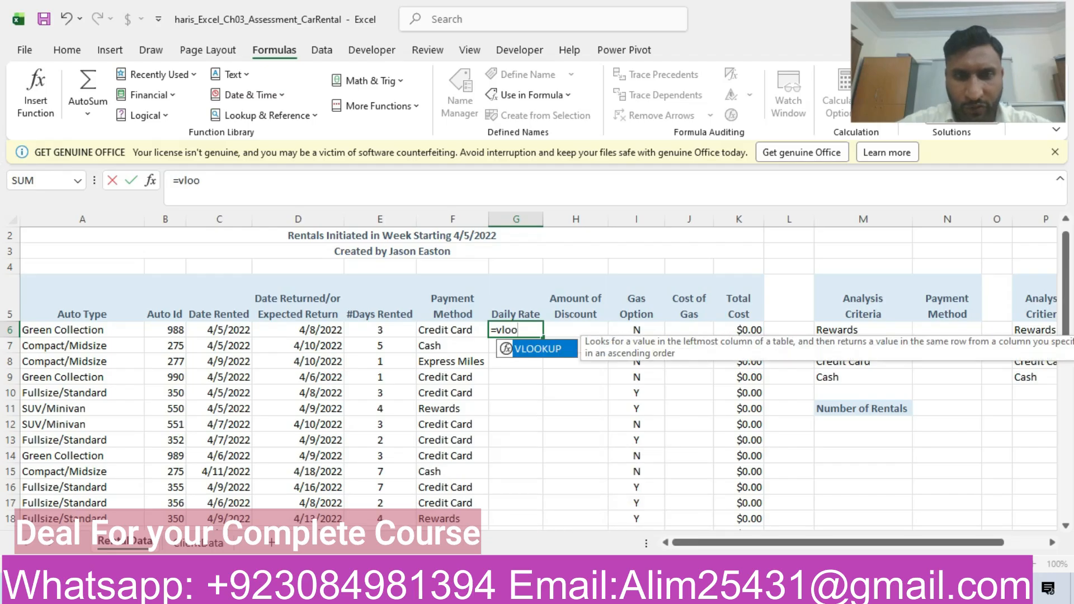
{"action": "double_click", "coordinate": [549, 350]}
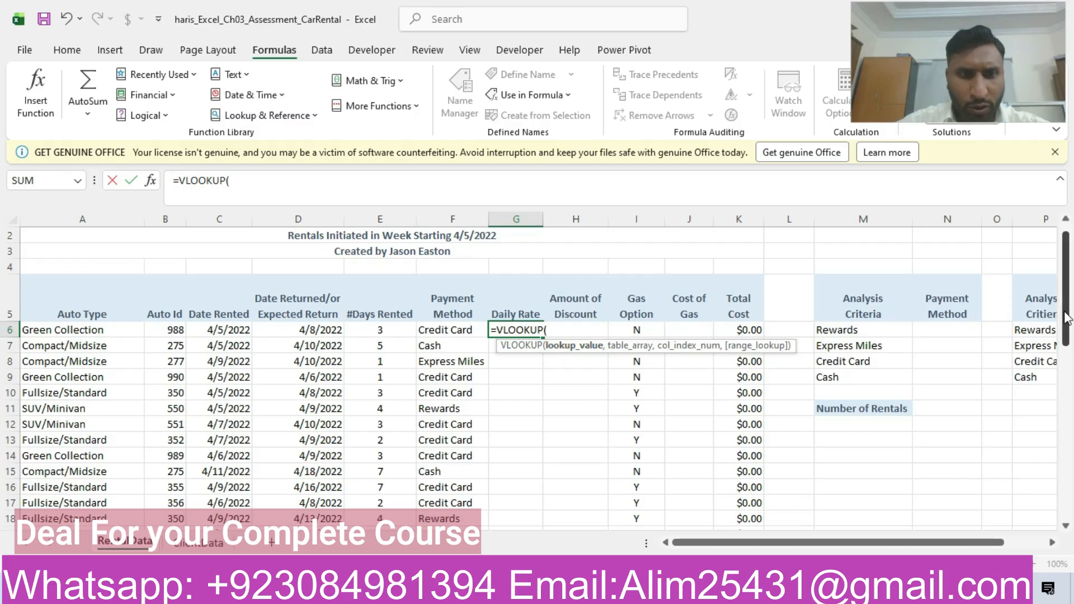
- Use the auto type in cell A6 as the lookup value of the G6 VLOOKUP formula
{"action": "left_click_drag", "start_coordinate": [1070, 314], "coordinate": [1070, 333]}
{"action": "scroll", "coordinate": [4, 334], "scroll_direction": "up", "scroll_amount": 1}
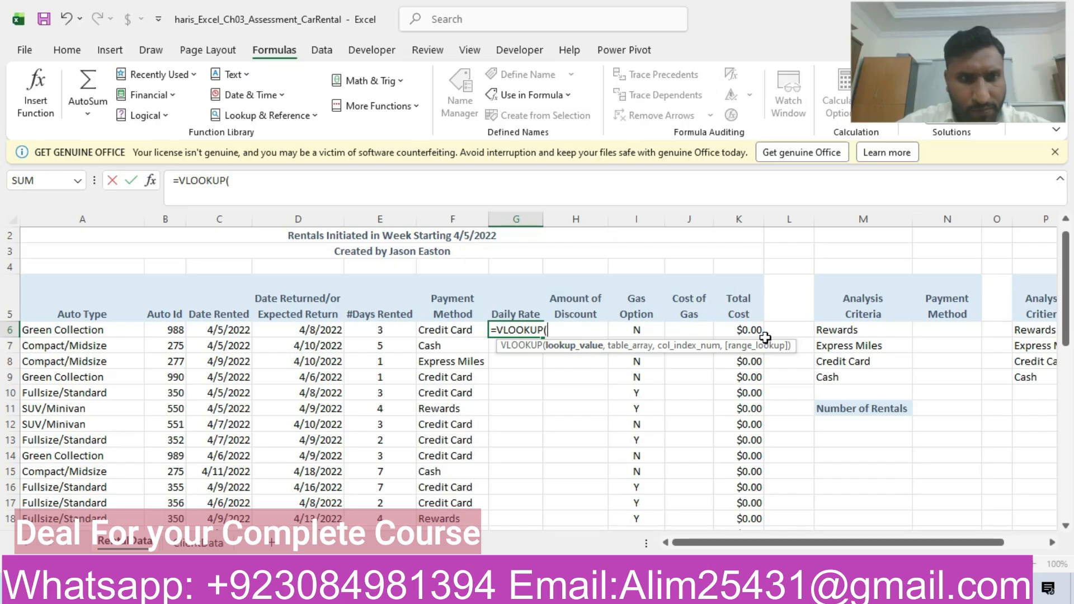
{"action": "left_click", "coordinate": [84, 329]}
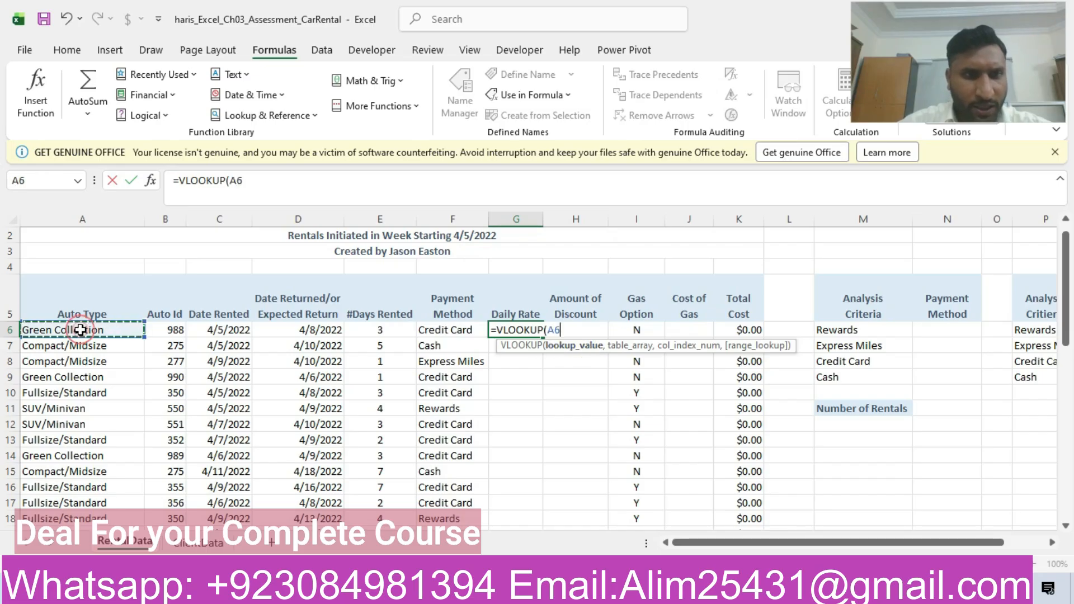
{"action": "type", "text": ","}
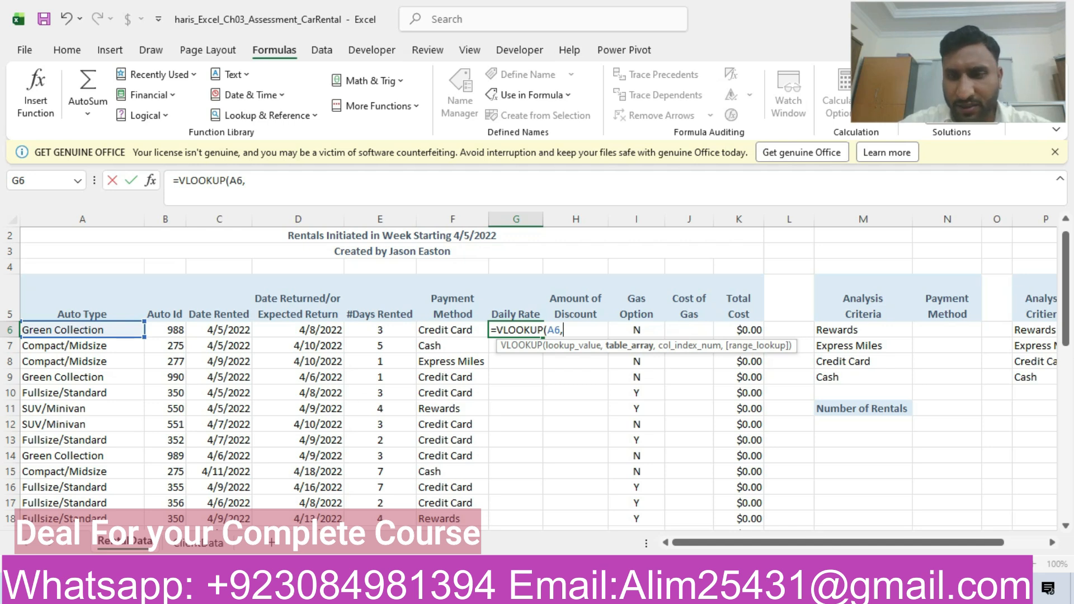
- Recheck step 4 in Word, then continue the G6 VLOOKUP in Excel with RentalRates as table array and 2 as column index
{"action": "left_click", "coordinate": [442, 590]}
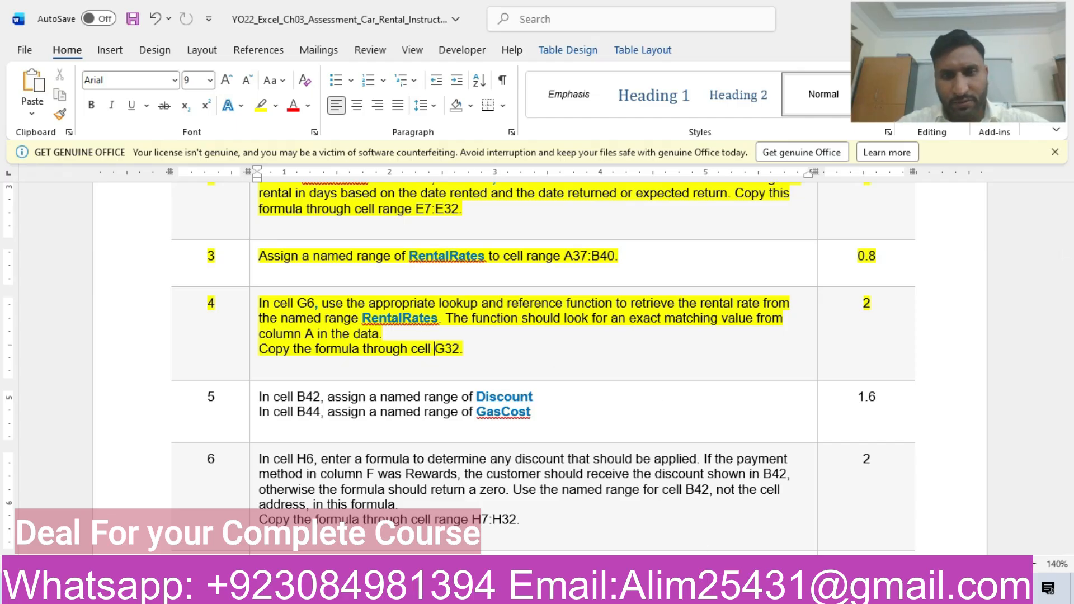
{"action": "left_click", "coordinate": [526, 589]}
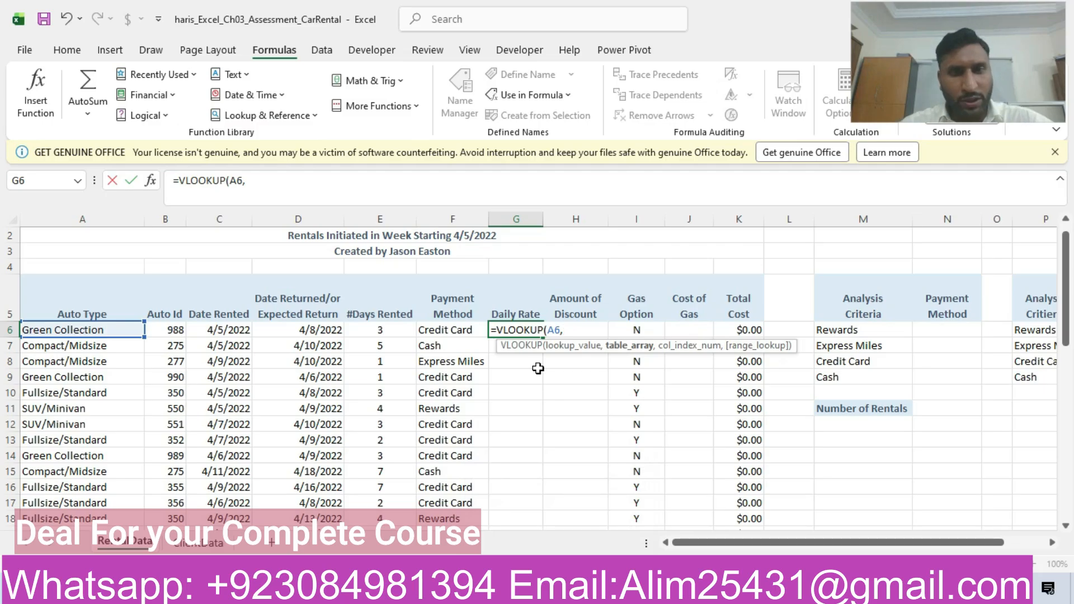
{"action": "type", "text": "re"}
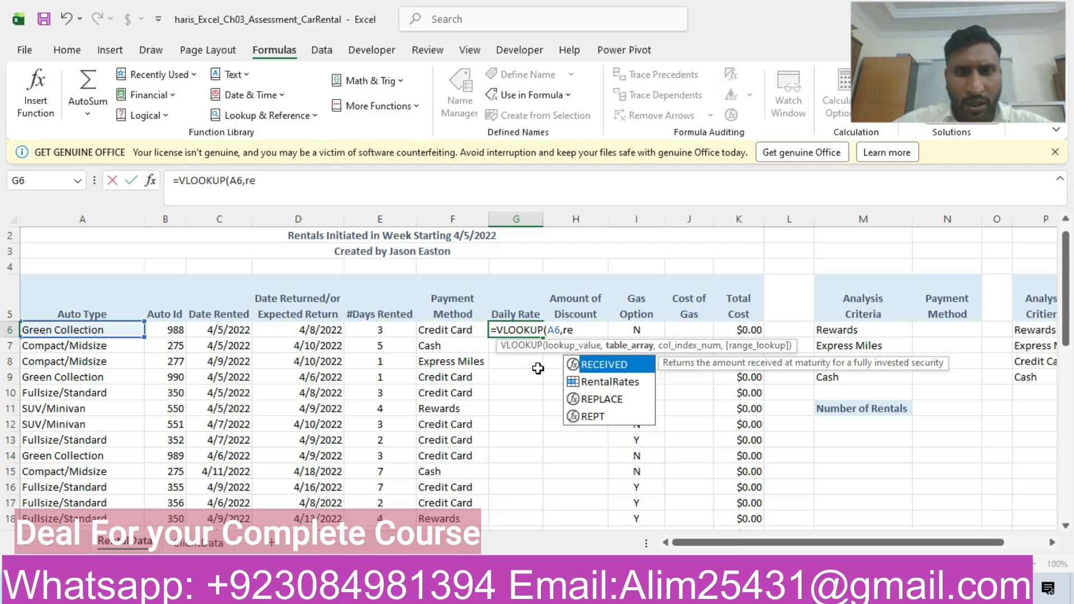
{"action": "double_click", "coordinate": [587, 381]}
{"action": "type", "text": ","}
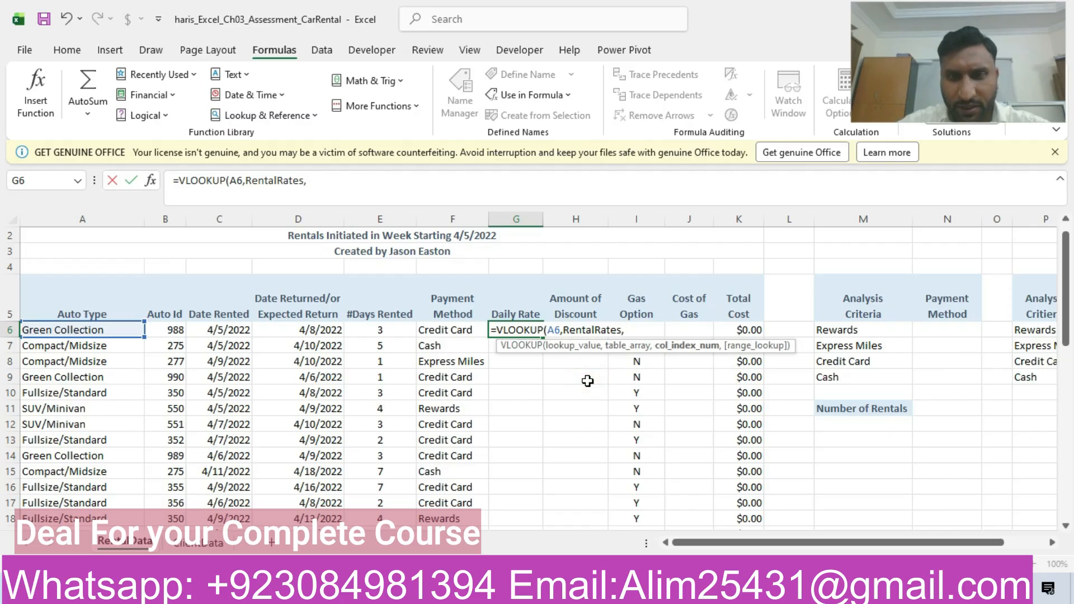
{"action": "type", "text": "2,"}
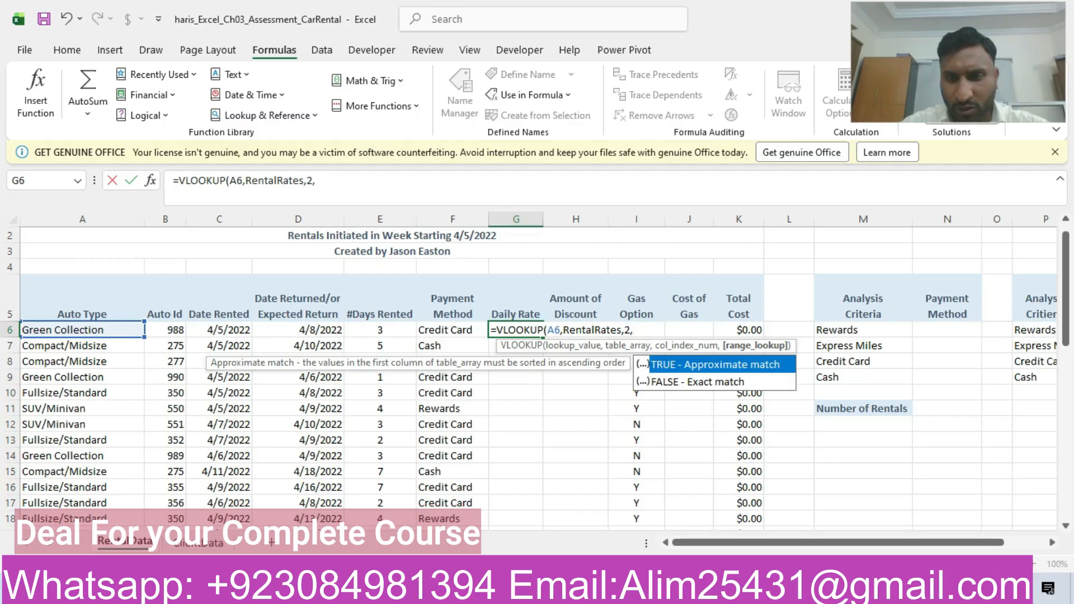
- Recheck the match requirement in Word, finish the G6 VLOOKUP in Excel with FALSE for an exact match, and dismiss the Update Values dialog
{"action": "key", "text": "alt+Tab"}
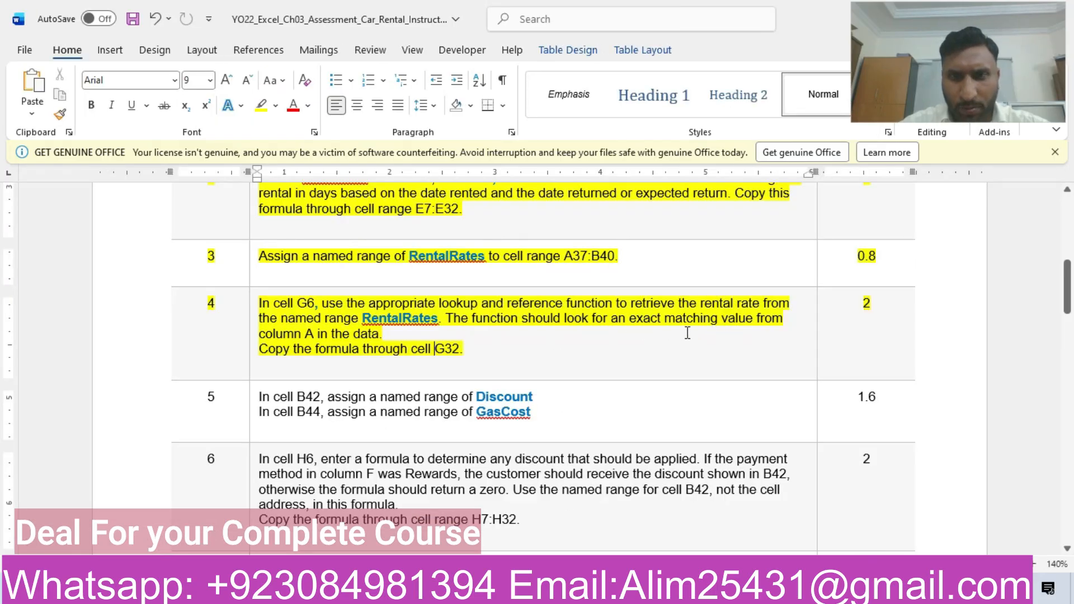
{"action": "key", "text": "alt+Tab"}
{"action": "left_click", "coordinate": [678, 367]}
{"action": "double_click", "coordinate": [679, 367]}
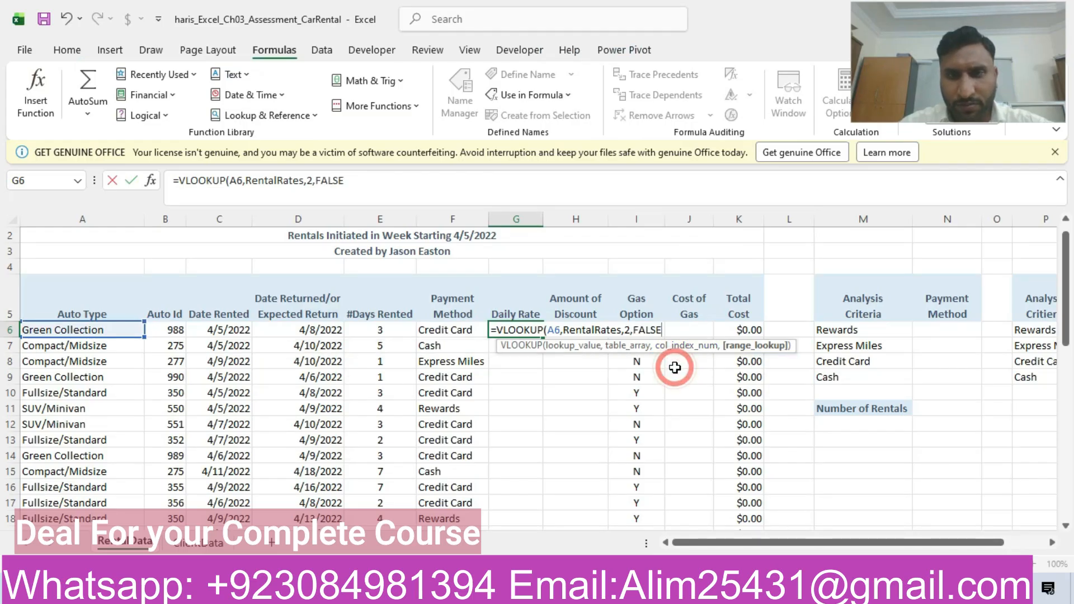
{"action": "type", "text": ")"}
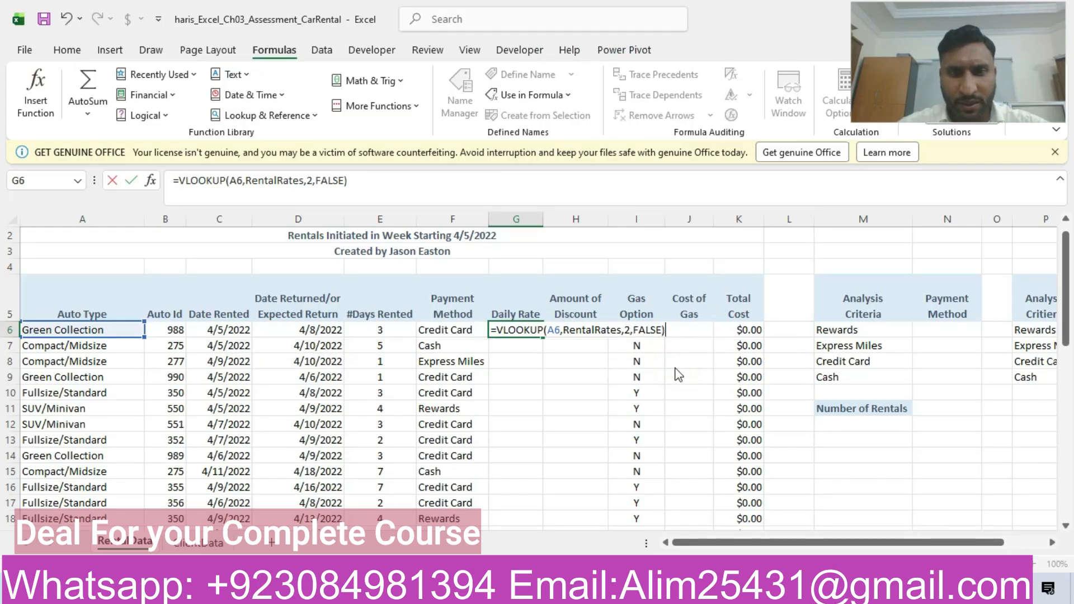
{"action": "key", "text": "Return"}
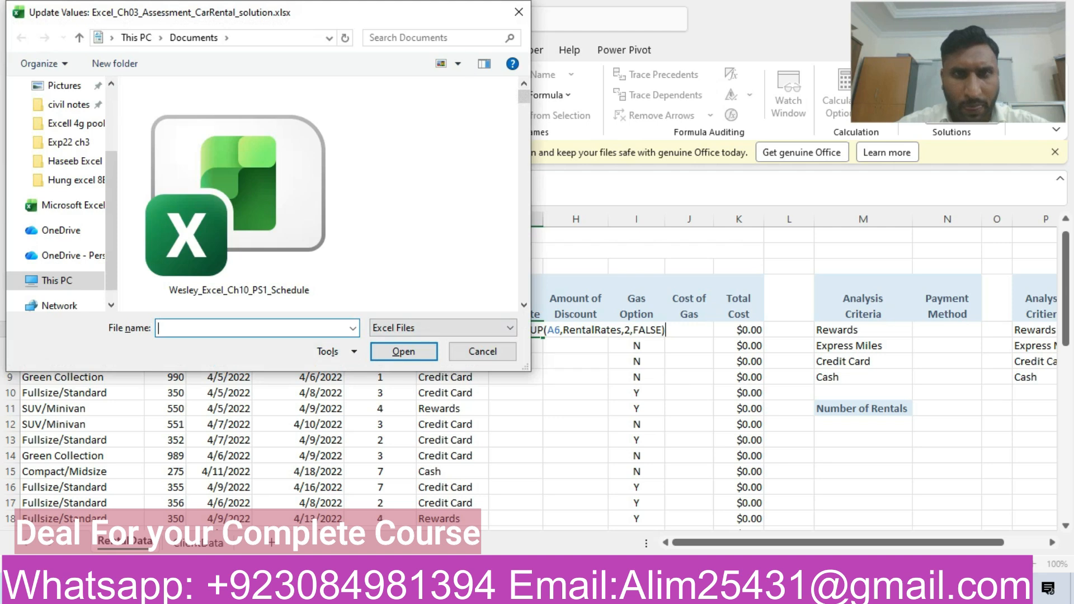
{"action": "left_click", "coordinate": [519, 12]}
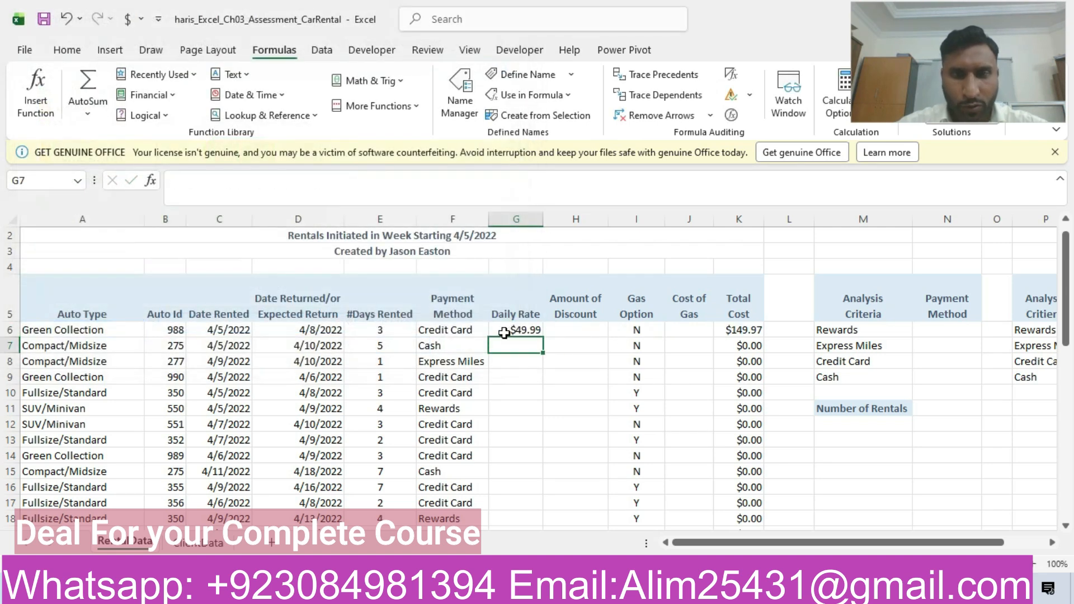
- Copy the G6 Daily Rate formula down through cell G32 and dismiss the Update Values dialog
{"action": "left_click", "coordinate": [529, 331]}
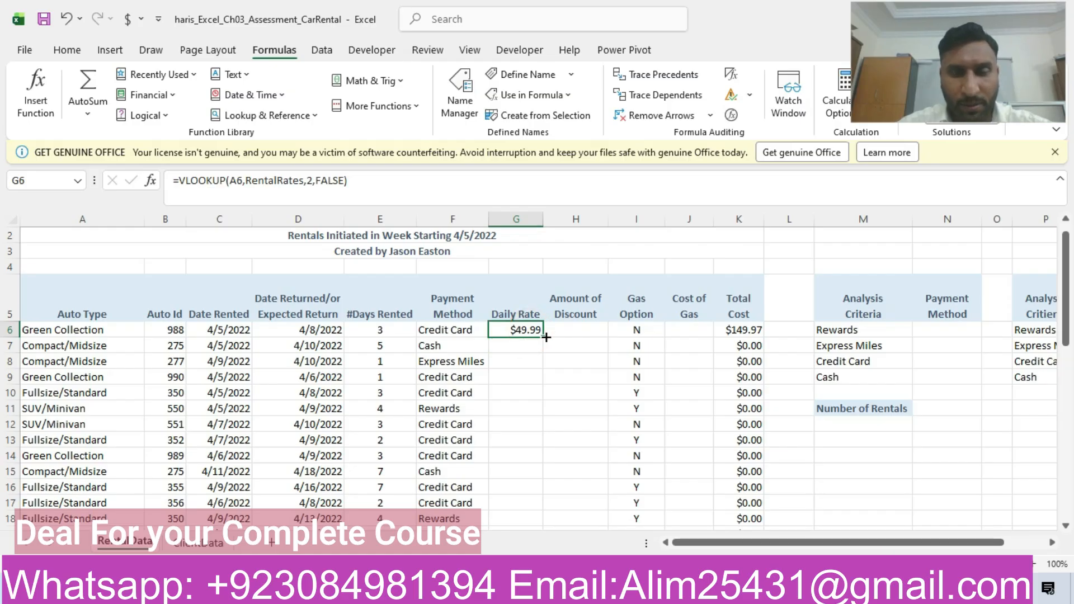
{"action": "left_click_drag", "start_coordinate": [546, 337], "coordinate": [518, 470]}
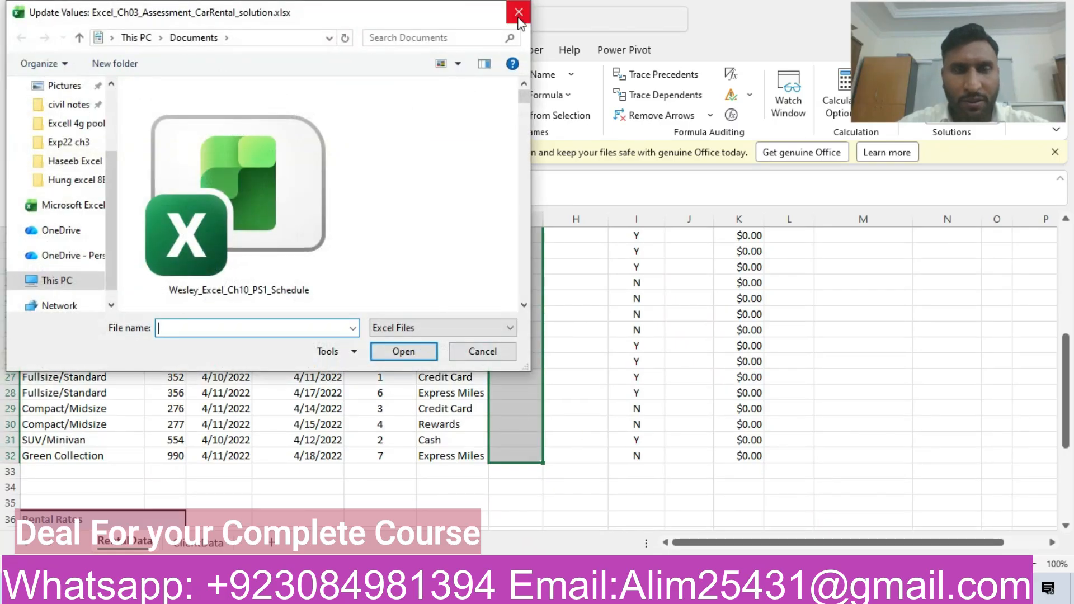
{"action": "left_click", "coordinate": [516, 19]}
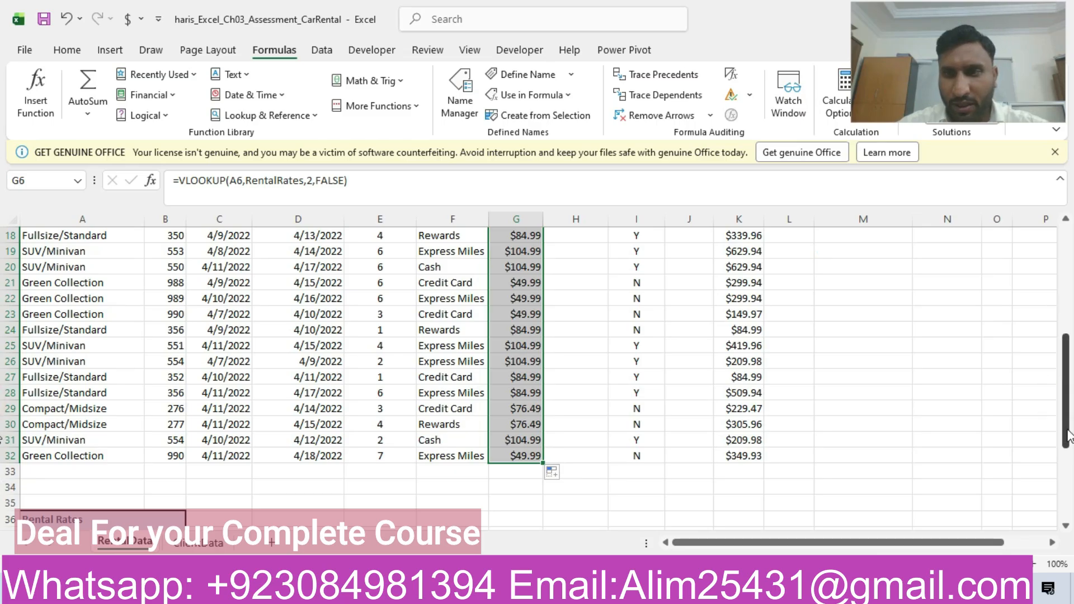
{"action": "left_click_drag", "start_coordinate": [1068, 435], "coordinate": [1067, 330]}
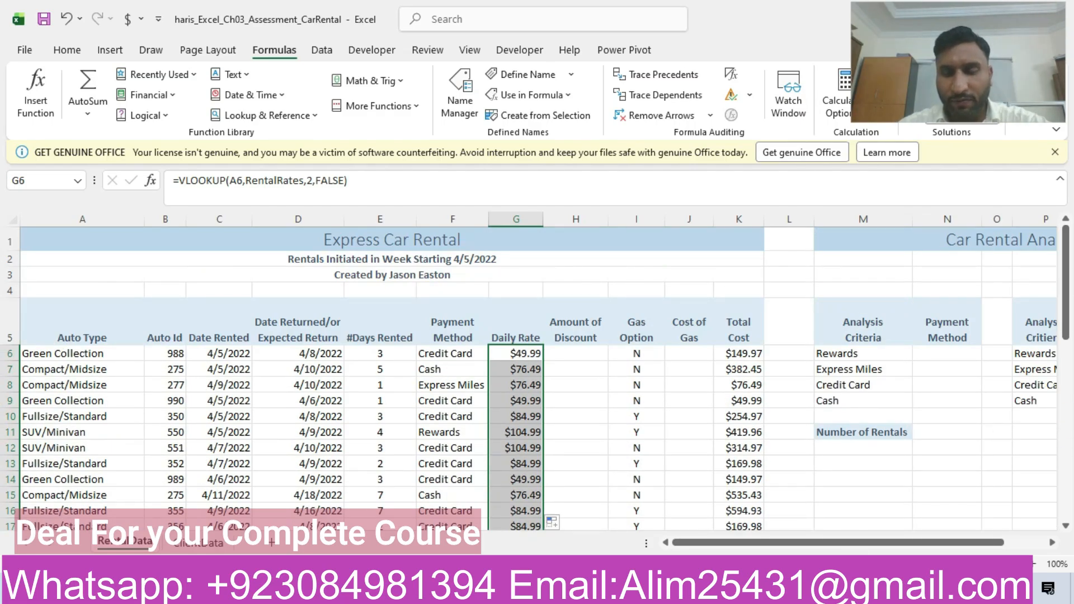
- Switch to the Word instructions and highlight the step 5 row of the table in yellow
{"action": "left_click", "coordinate": [790, 588]}
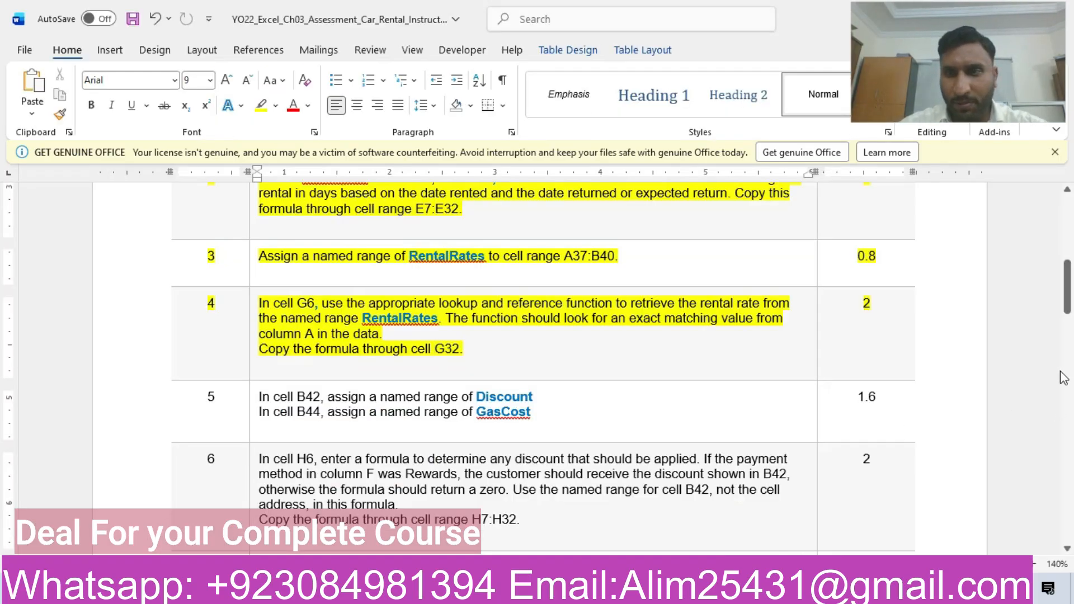
{"action": "left_click_drag", "start_coordinate": [1066, 280], "coordinate": [1066, 294]}
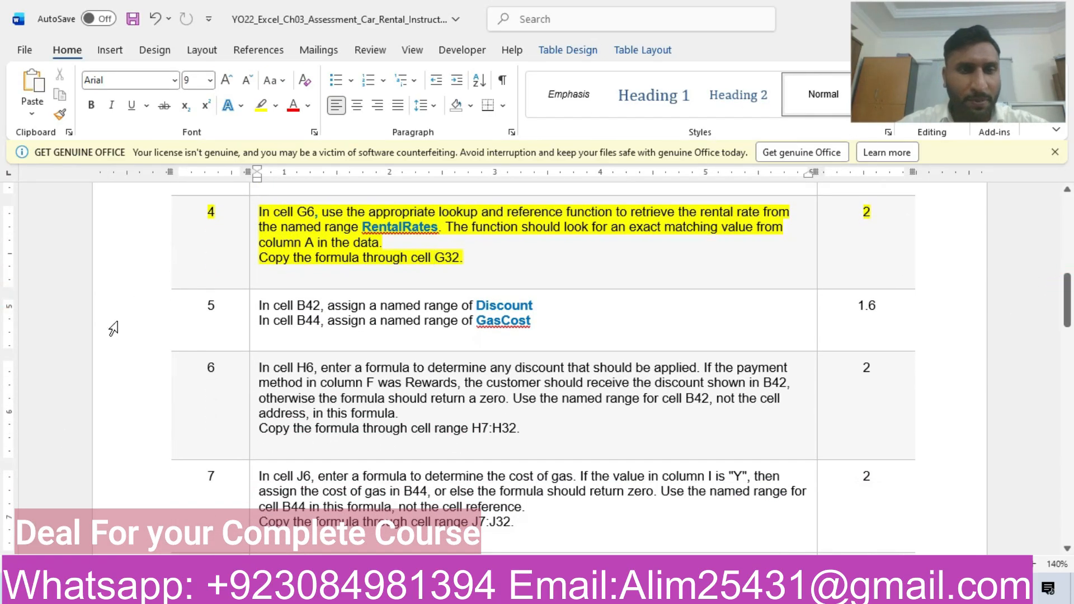
{"action": "left_click", "coordinate": [144, 307]}
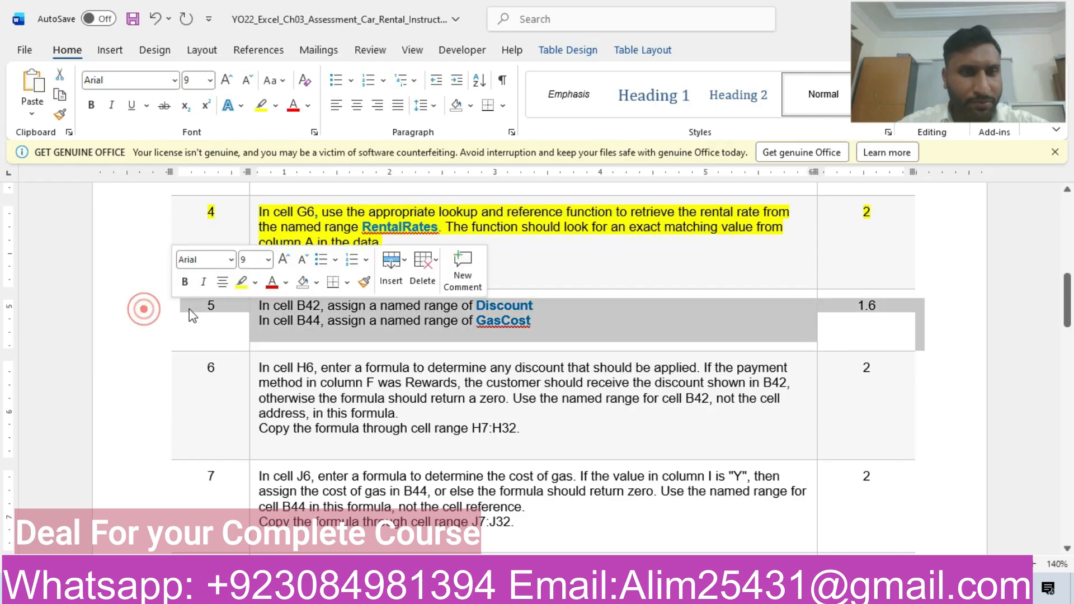
{"action": "left_click", "coordinate": [243, 282]}
{"action": "key", "text": "Right"}
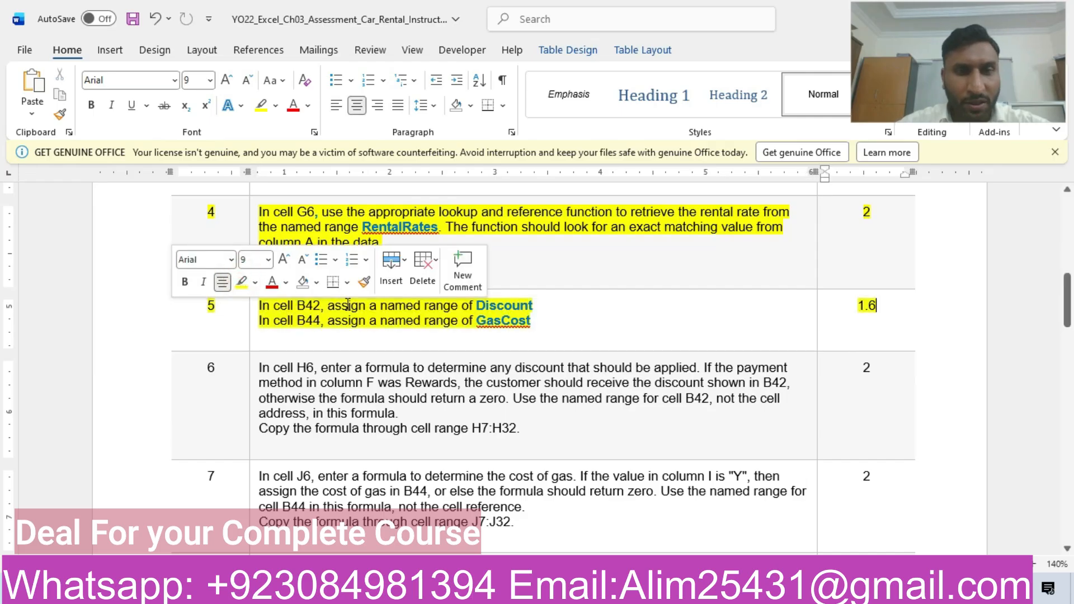
- Select the name Discount in the Word instructions, then switch to Excel and assign it as the name of cell B42
{"action": "left_click_drag", "start_coordinate": [477, 305], "coordinate": [532, 305]}
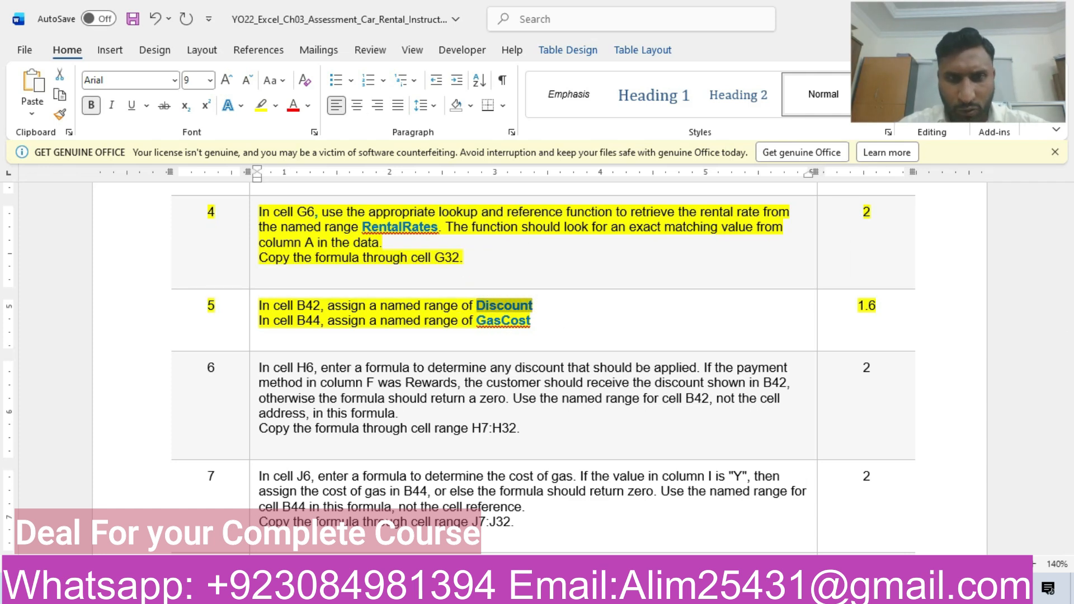
{"action": "left_click", "coordinate": [581, 589]}
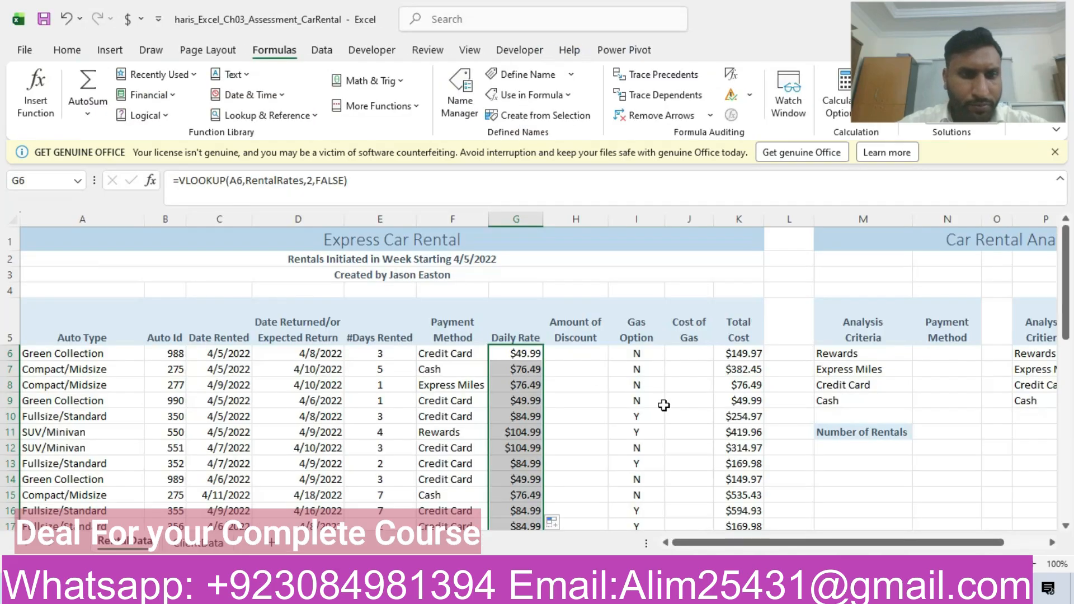
{"action": "left_click_drag", "start_coordinate": [1071, 292], "coordinate": [1068, 292]}
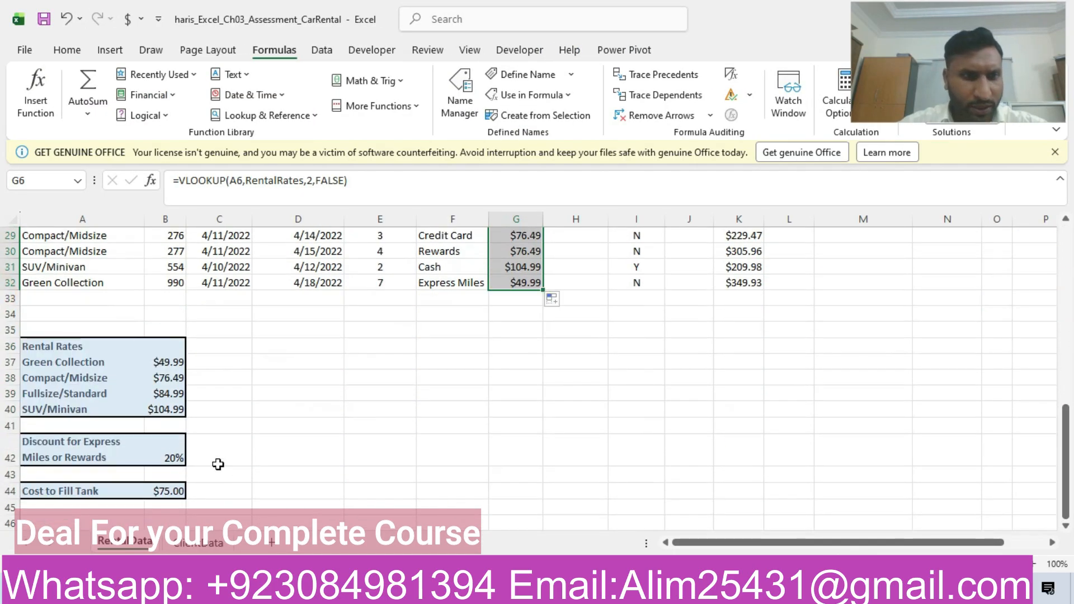
{"action": "left_click", "coordinate": [160, 457]}
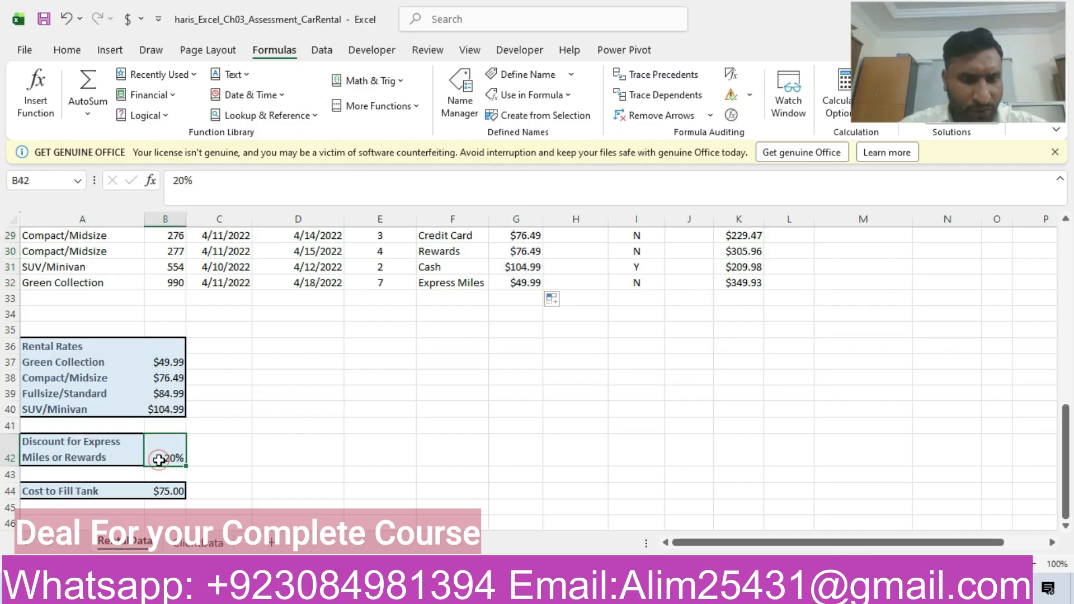
{"action": "left_click", "coordinate": [53, 179]}
{"action": "type", "text": "Discount"}
{"action": "key", "text": "Return"}
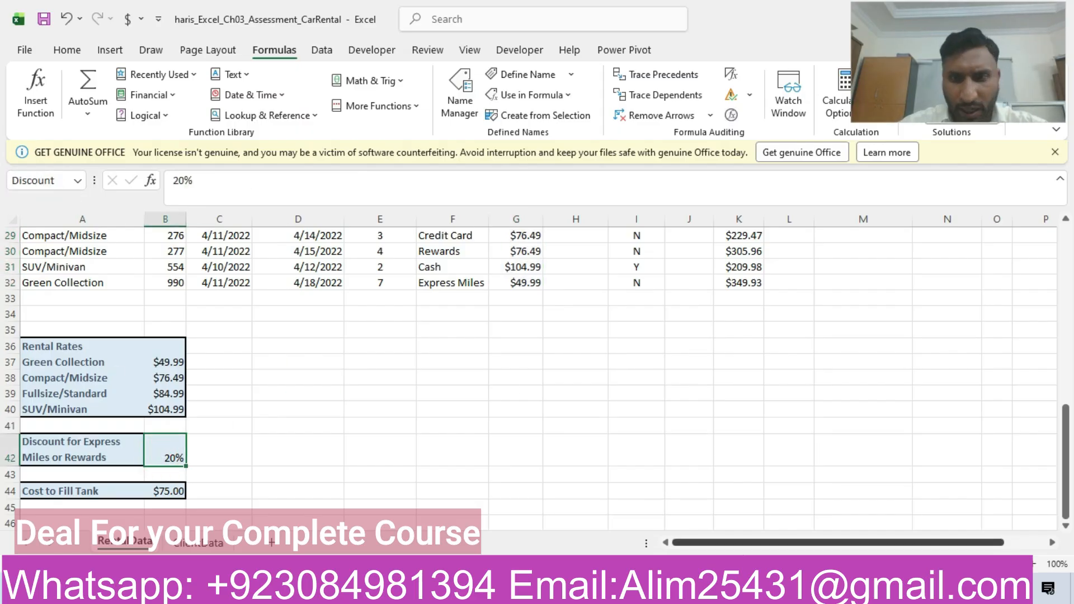
- Copy the name GasCost from the Word instructions, then assign it to the fill-tank cost cell B44 in Excel
{"action": "left_click", "coordinate": [792, 589]}
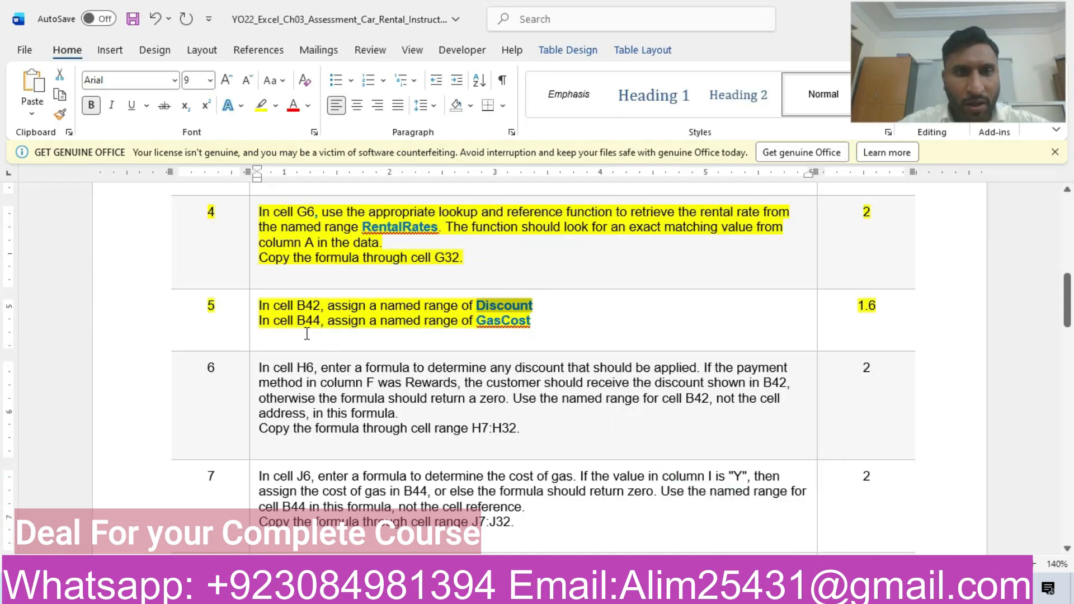
{"action": "left_click_drag", "start_coordinate": [478, 323], "coordinate": [531, 326]}
{"action": "key", "text": "ctrl+c"}
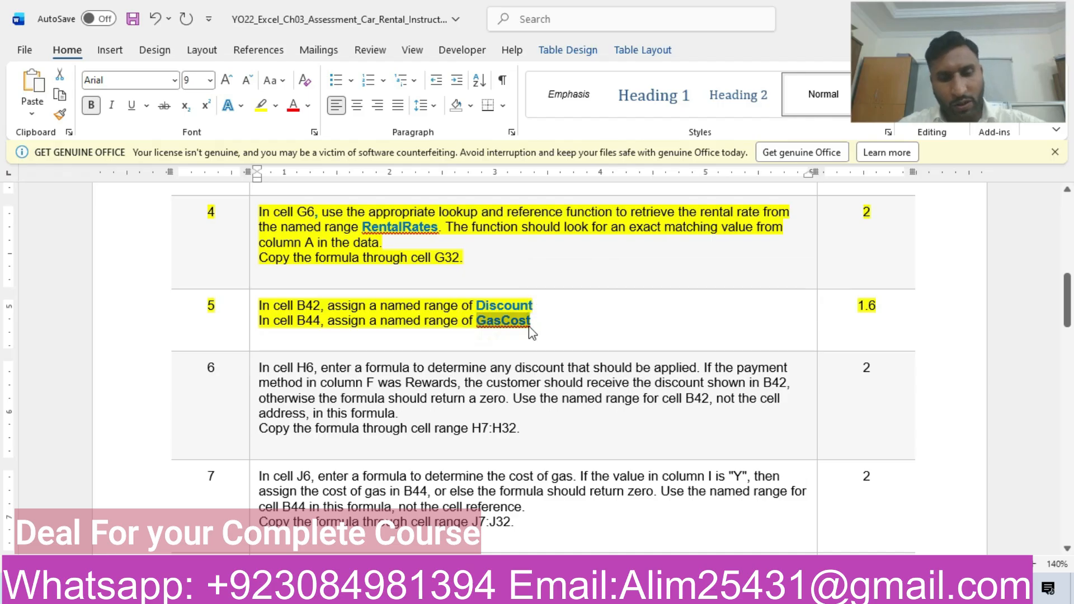
{"action": "left_click", "coordinate": [598, 588]}
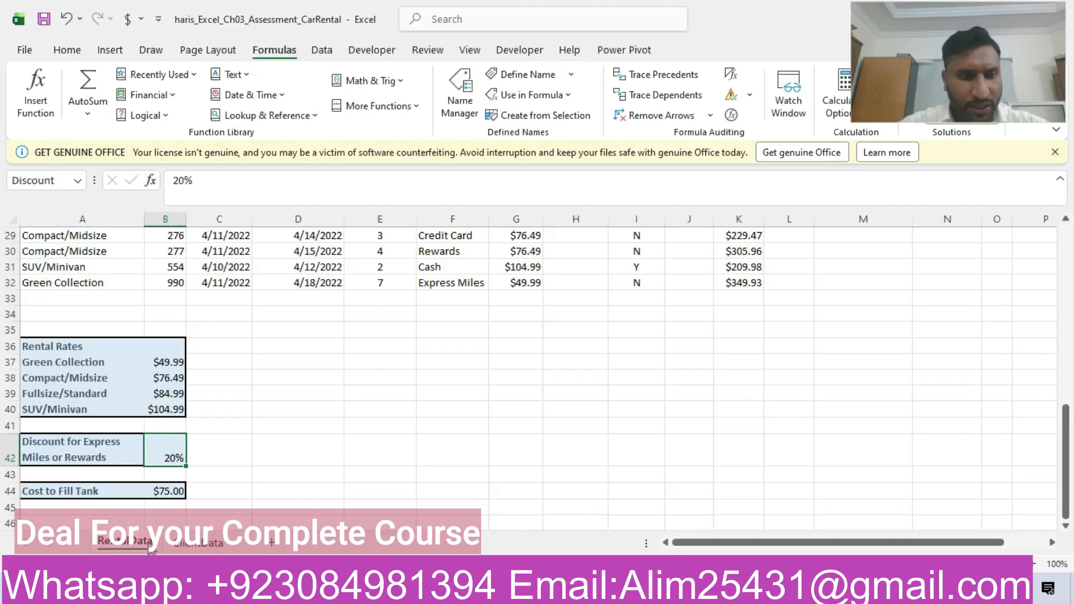
{"action": "left_click", "coordinate": [171, 491]}
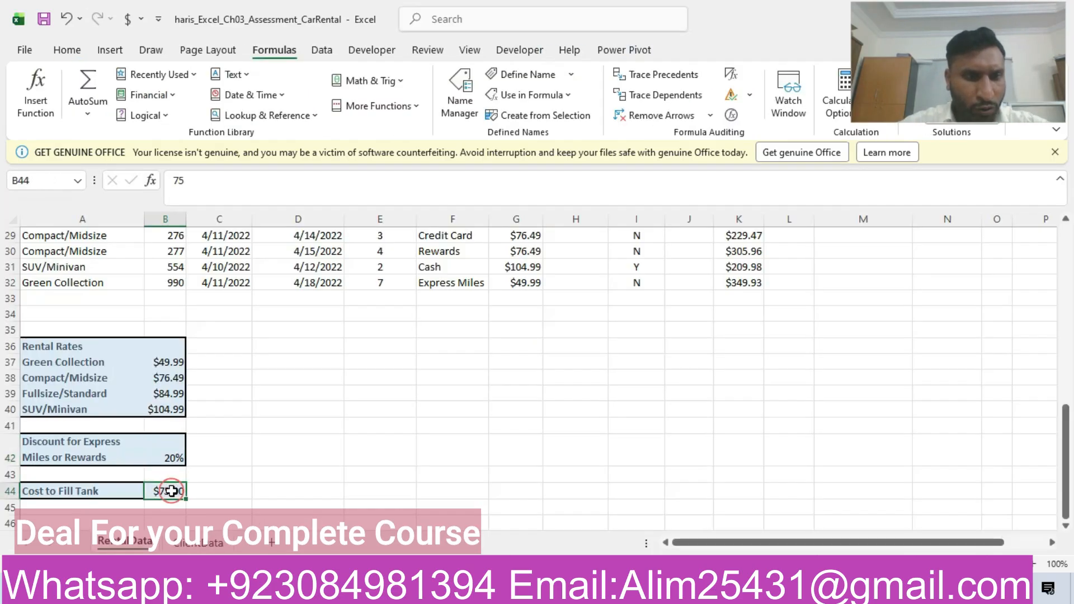
{"action": "left_click", "coordinate": [36, 180]}
{"action": "key", "text": "ctrl+v"}
{"action": "key", "text": "Return"}
- Return to the Word instructions and highlight the step 6 row of the table in yellow
{"action": "key", "text": "alt+Tab"}
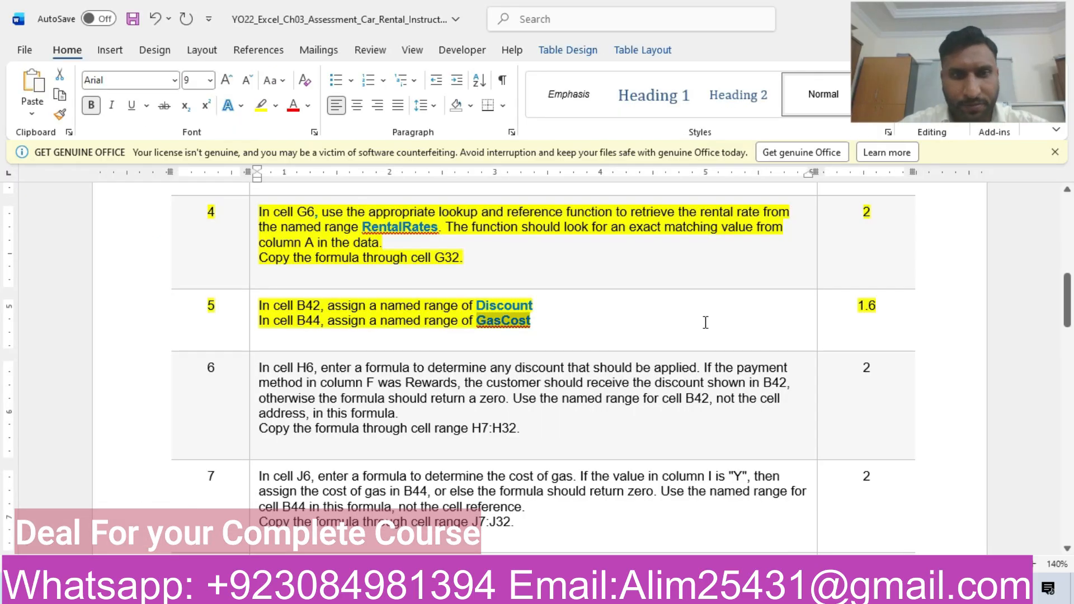
{"action": "left_click", "coordinate": [122, 401]}
{"action": "left_click", "coordinate": [242, 372]}
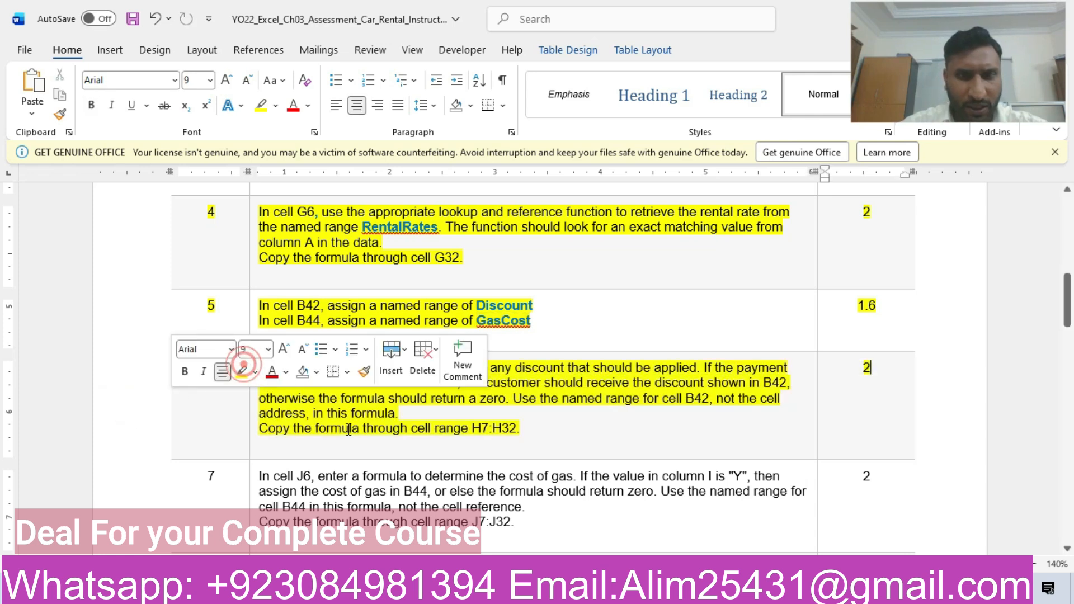
{"action": "left_click", "coordinate": [422, 434]}
{"action": "left_click", "coordinate": [422, 435]}
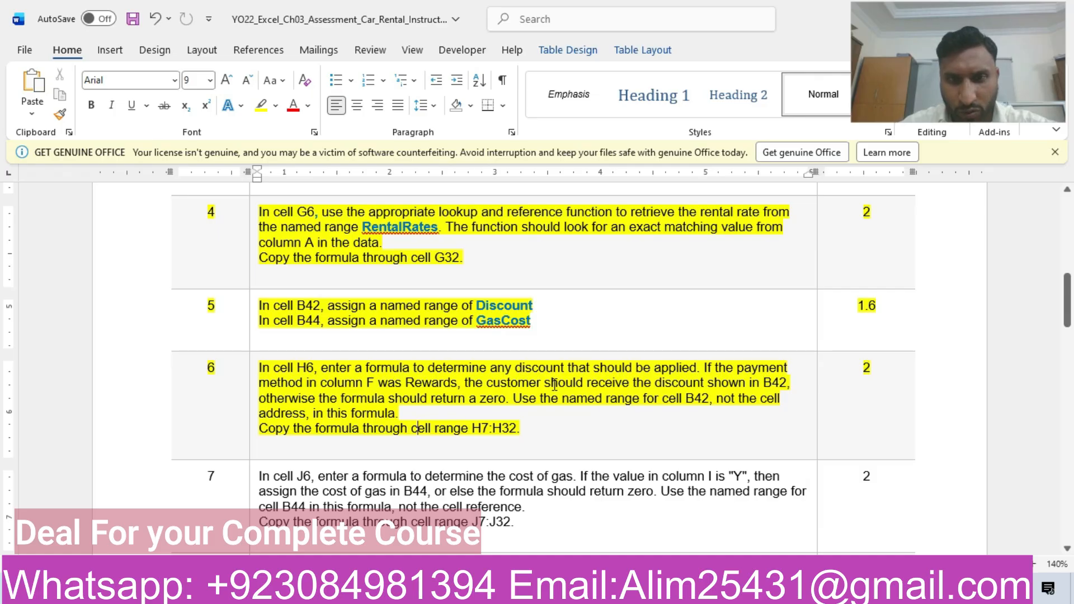
- Switch to Excel and begin an IF formula in H6 that tests whether the payment method in F6 equals "Reward"
{"action": "mouse_move", "coordinate": [557, 592]}
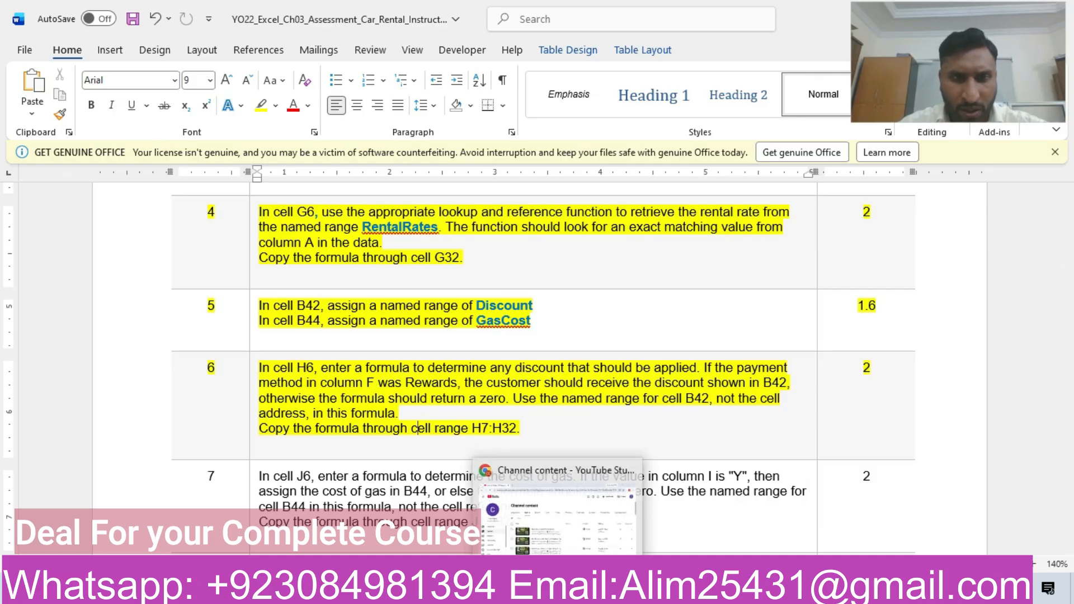
{"action": "left_click", "coordinate": [593, 591]}
{"action": "left_click_drag", "start_coordinate": [1063, 454], "coordinate": [1063, 254]}
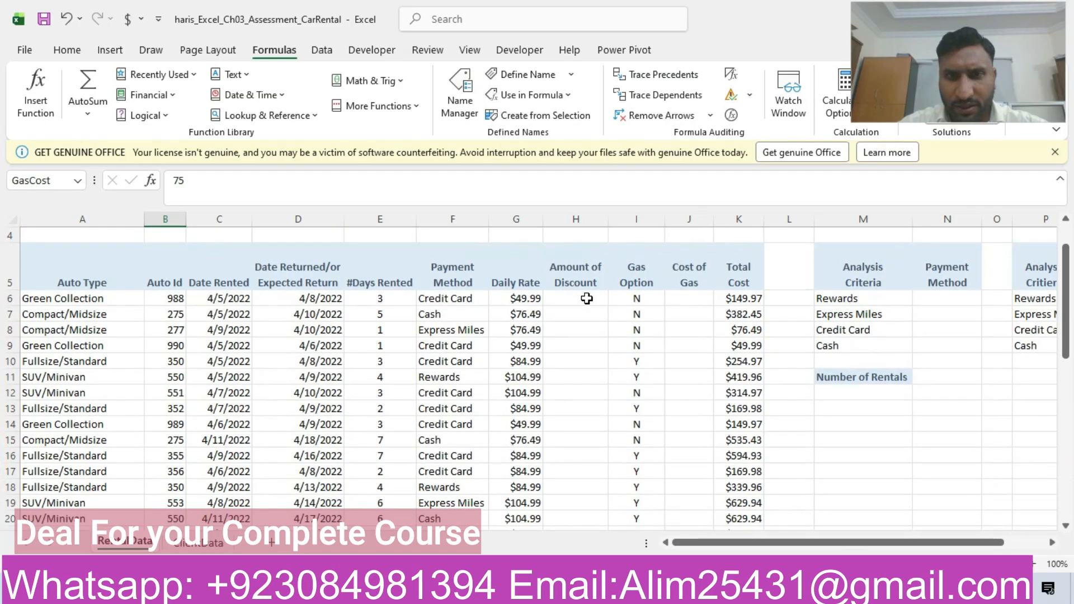
{"action": "left_click", "coordinate": [586, 298]}
{"action": "type", "text": "=i"}
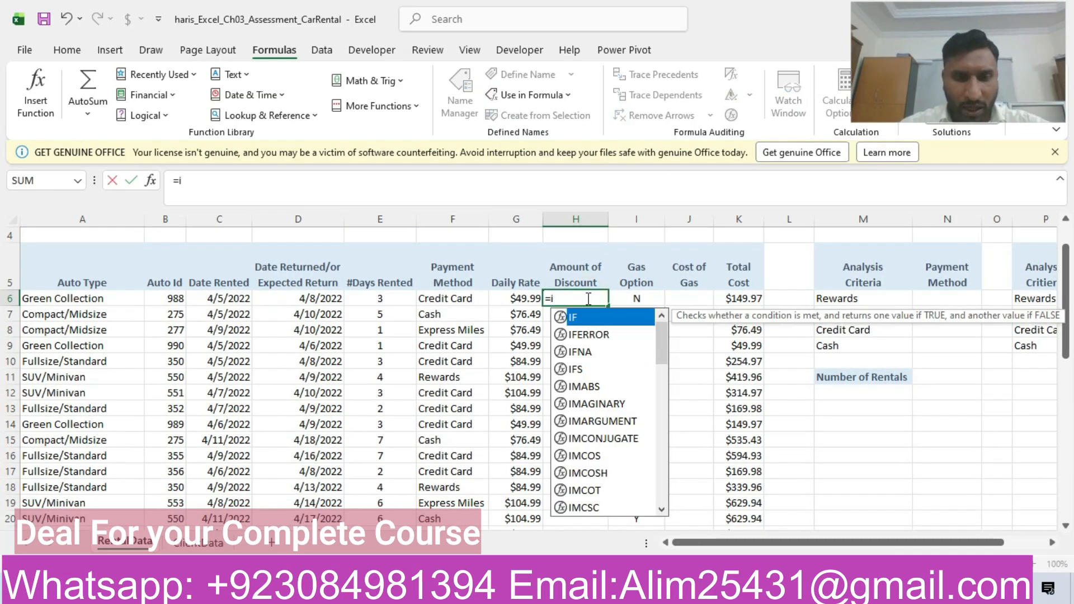
{"action": "type", "text": "f("}
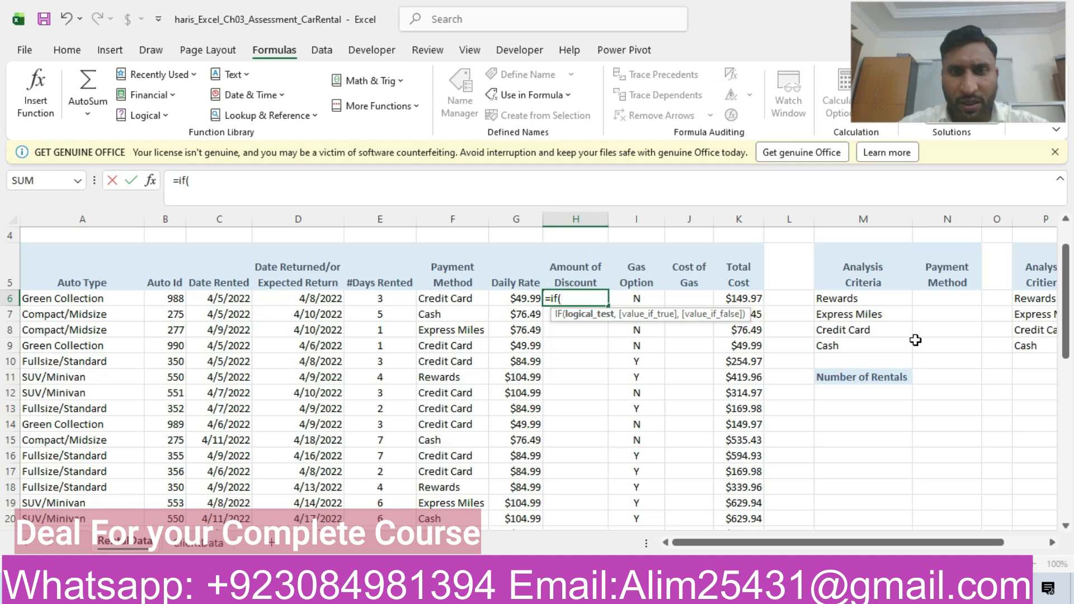
{"action": "key", "text": "alt+Tab"}
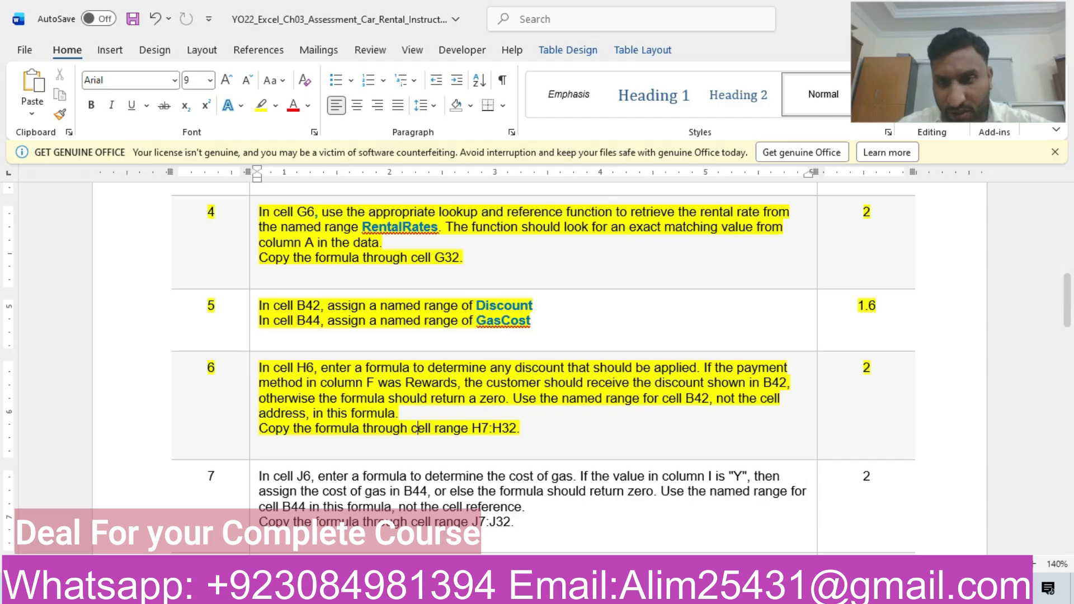
{"action": "key", "text": "alt+Tab"}
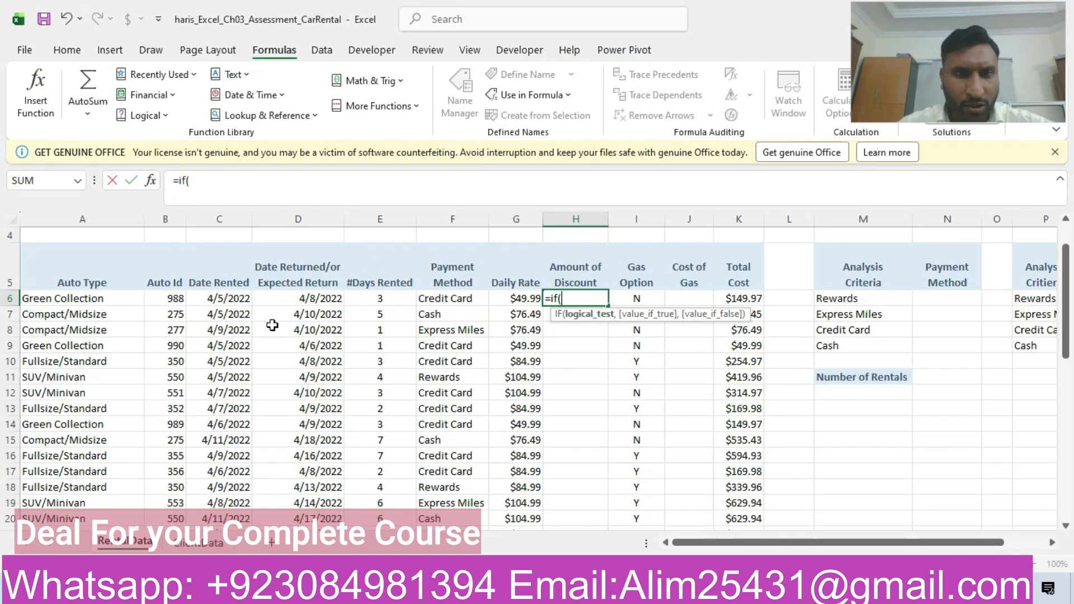
{"action": "left_click", "coordinate": [467, 301]}
{"action": "type", "text": "="}
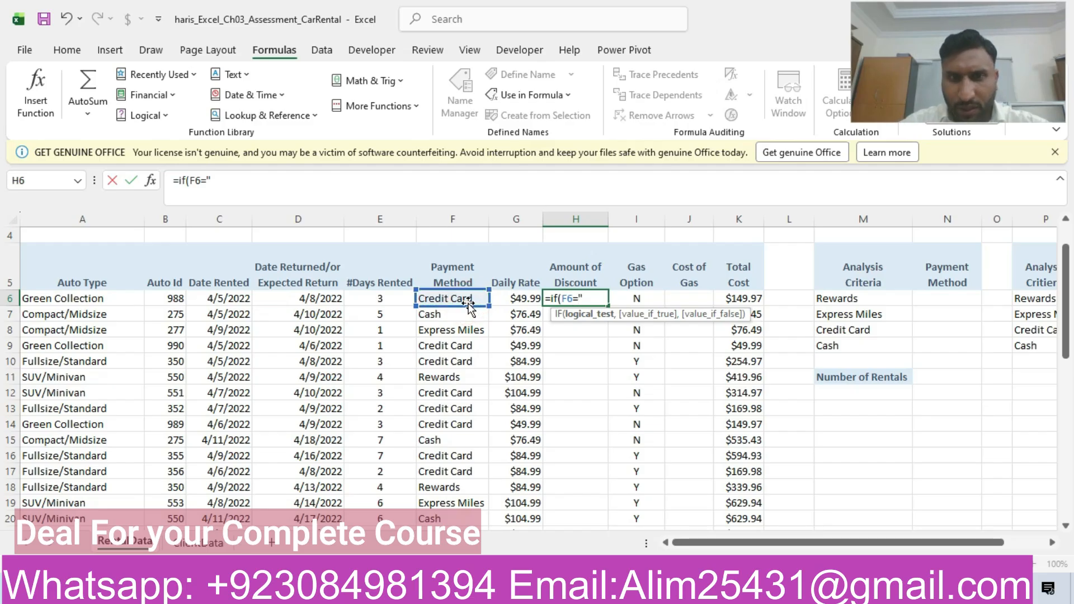
{"action": "type", "text": "\"Reward"}
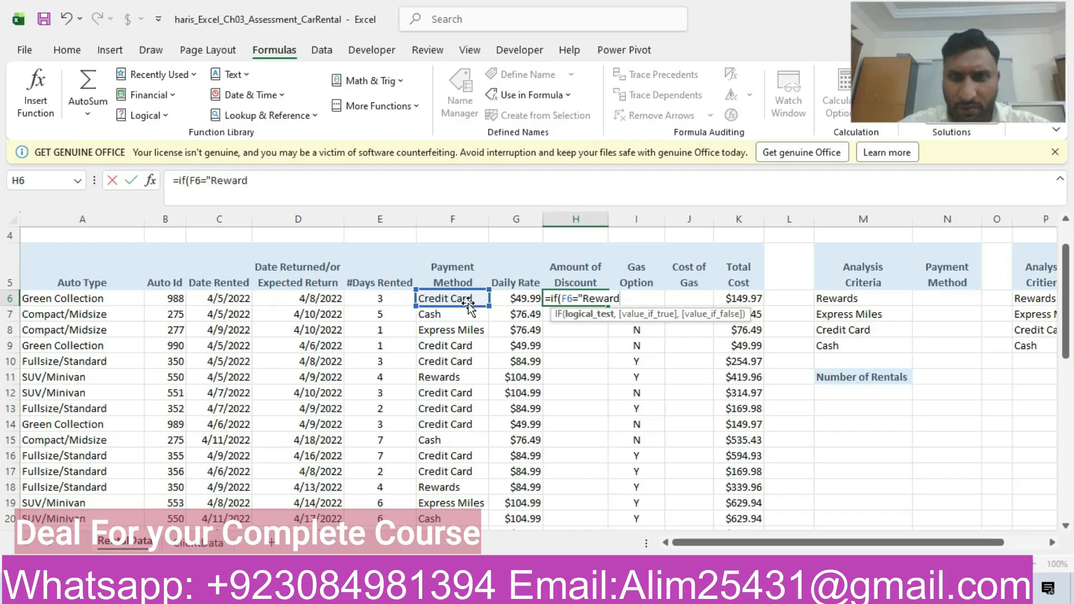
{"action": "type", "text": "\","}
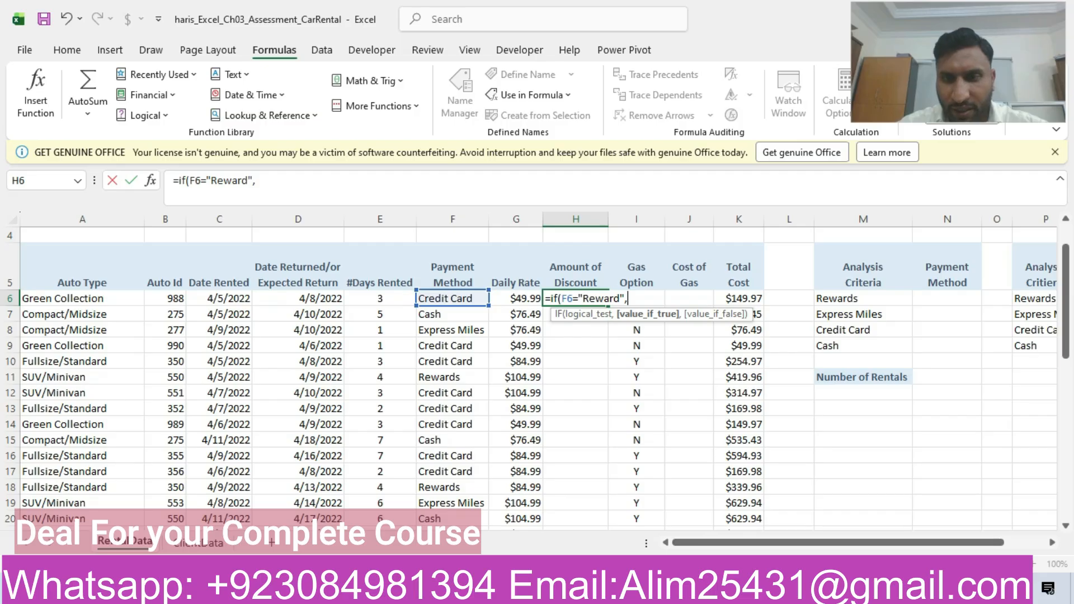
- Check the step 6 wording in Word, then complete the H6 formula in Excel with Discount as the true value and an empty false value
{"action": "key", "text": "alt+Tab"}
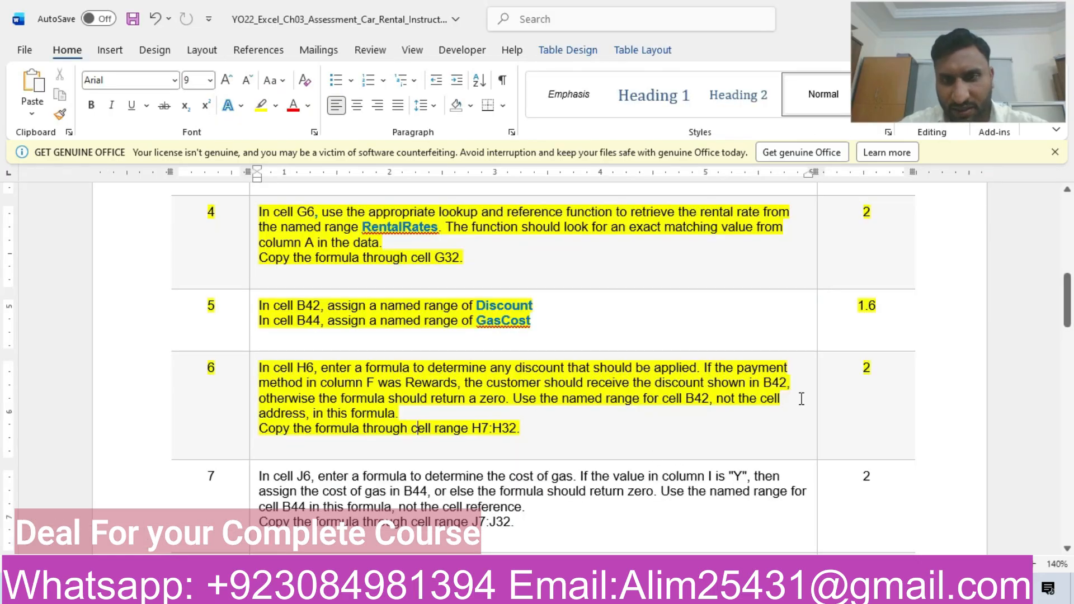
{"action": "left_click", "coordinate": [418, 428]}
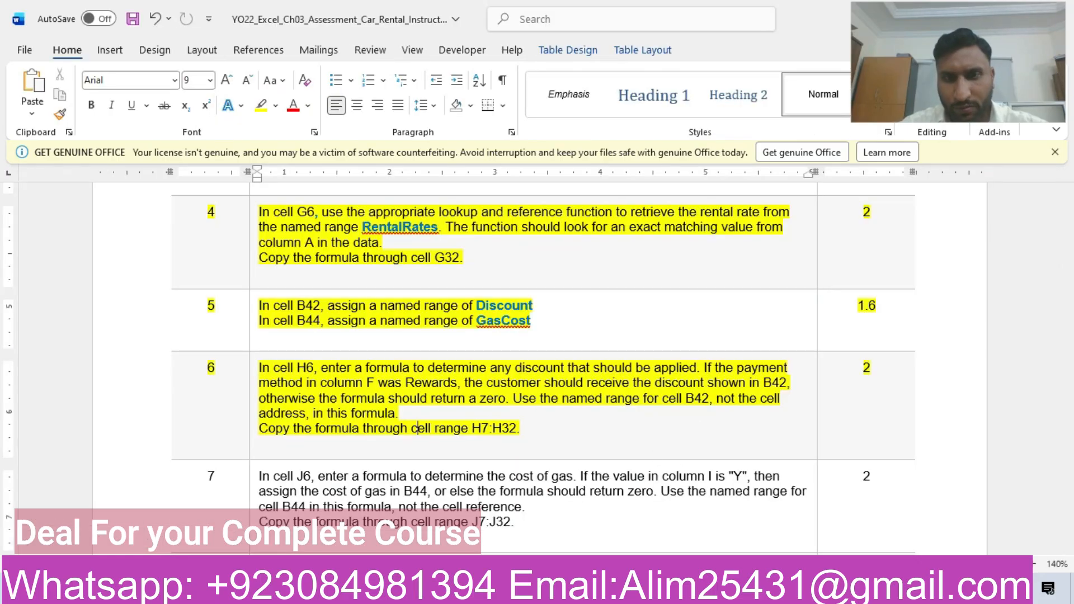
{"action": "key", "text": "alt+Tab"}
{"action": "left_click_drag", "start_coordinate": [1071, 285], "coordinate": [1073, 443]}
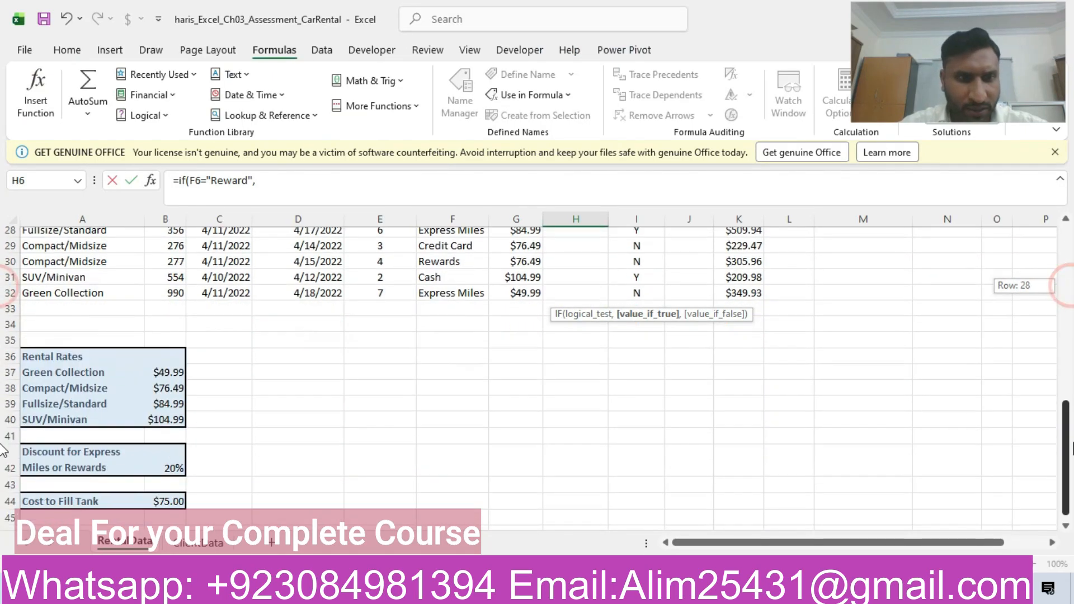
{"action": "left_click", "coordinate": [163, 475]}
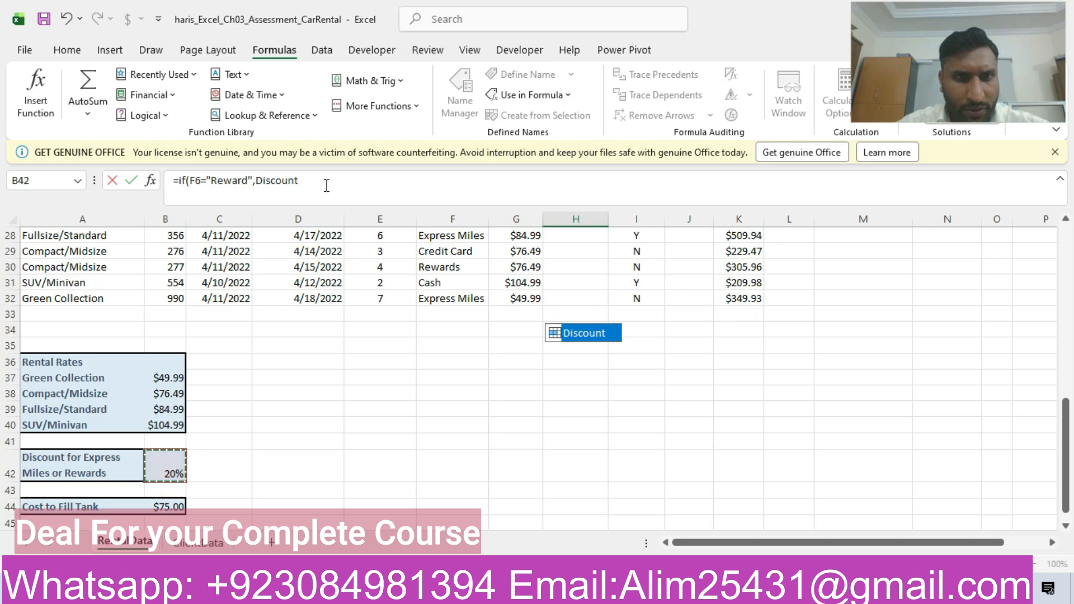
{"action": "type", "text": ","}
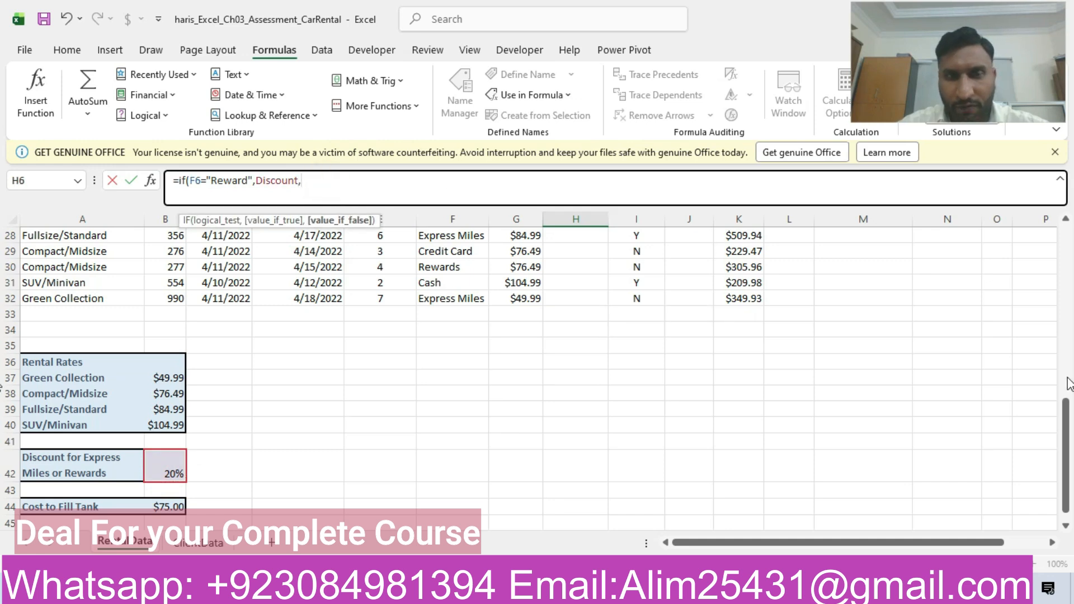
{"action": "type", "text": ")"}
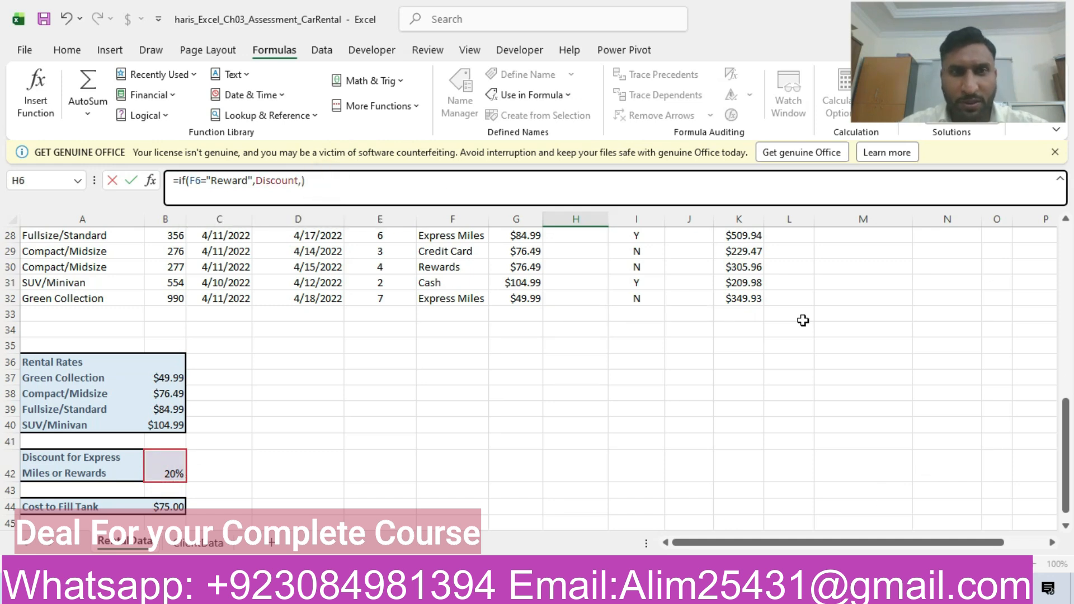
{"action": "key", "text": "Return"}
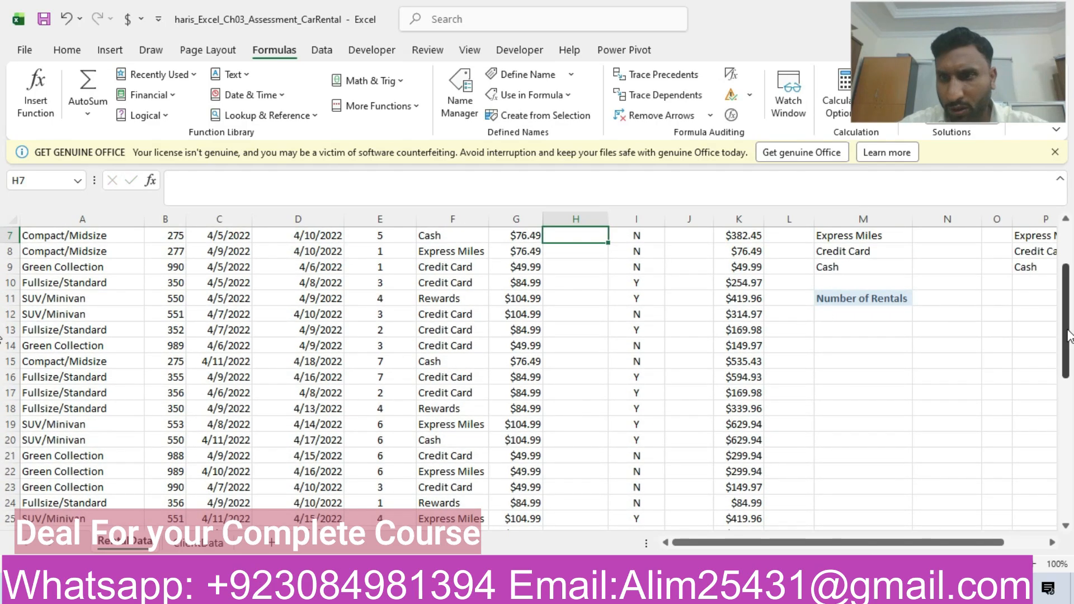
- Edit the IF formula in H6 so that its value if false is 0
{"action": "left_click_drag", "start_coordinate": [1065, 305], "coordinate": [1064, 282]}
{"action": "left_click", "coordinate": [576, 353]}
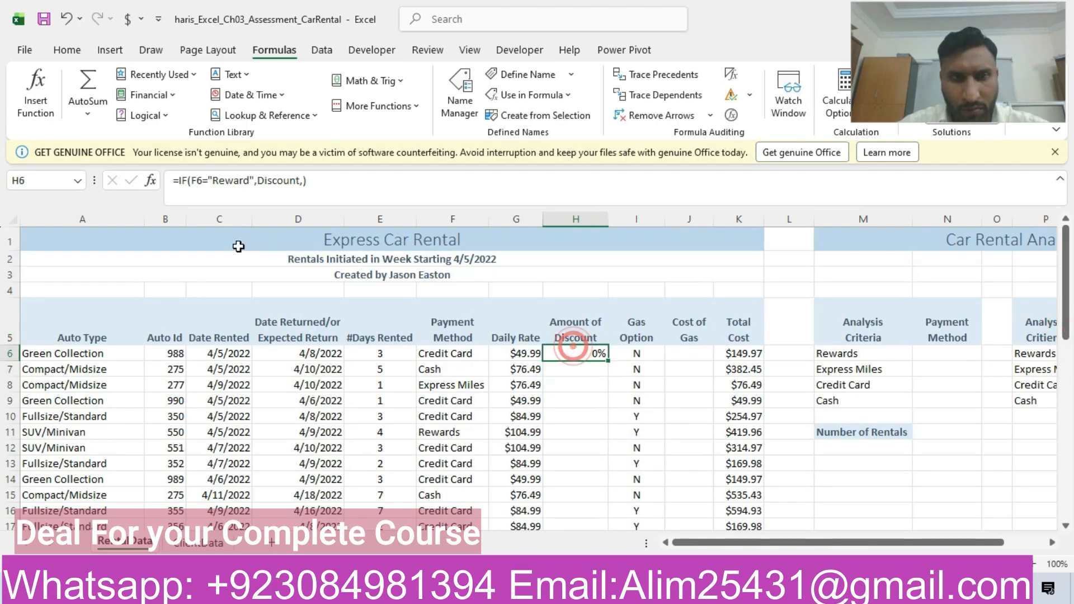
{"action": "left_click", "coordinate": [306, 183]}
{"action": "type", "text": "0"}
{"action": "key", "text": "Return"}
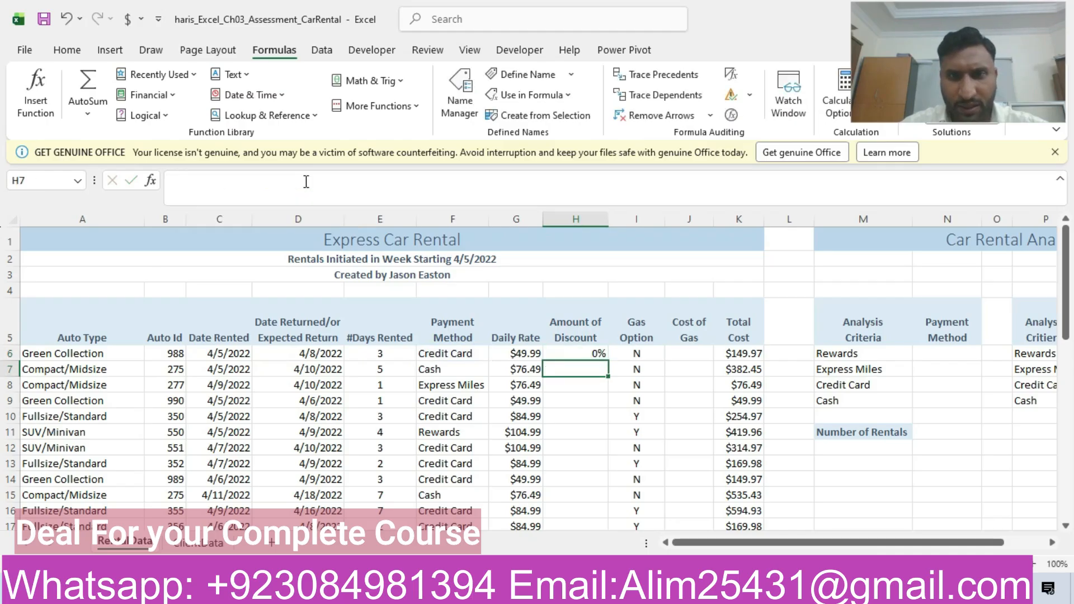
- Copy the discount formula from H6 down through cell H32
{"action": "left_click", "coordinate": [580, 353]}
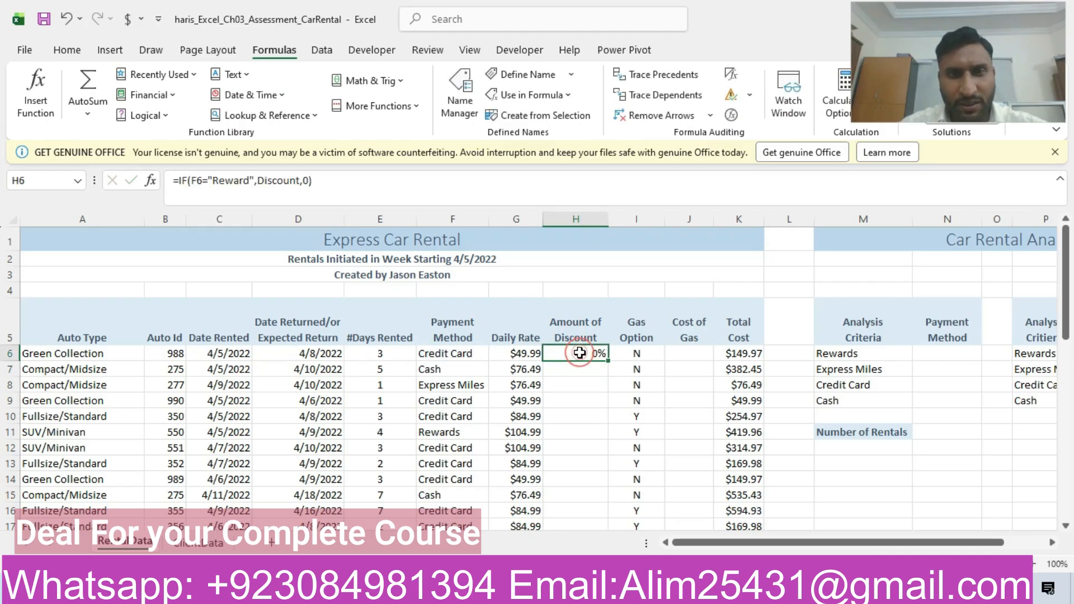
{"action": "mouse_move", "coordinate": [609, 361]}
{"action": "left_mouse_down"}
{"action": "mouse_move", "coordinate": [609, 506]}
{"action": "mouse_move", "coordinate": [579, 528]}
{"action": "mouse_move", "coordinate": [576, 506]}
{"action": "mouse_move", "coordinate": [576, 543]}
{"action": "mouse_move", "coordinate": [588, 506]}
{"action": "left_mouse_up"}
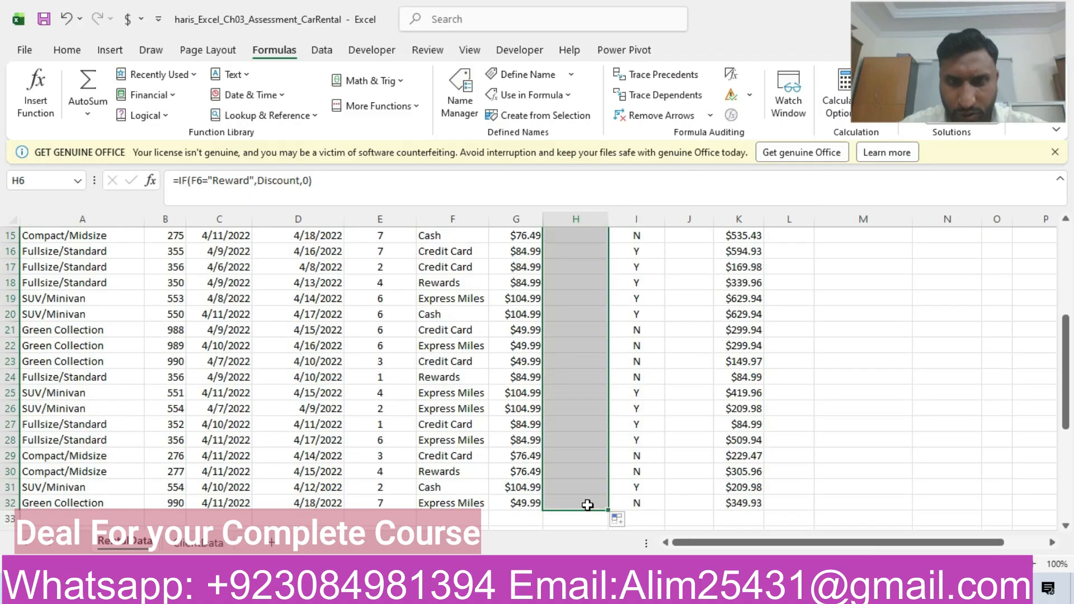
{"action": "left_click_drag", "start_coordinate": [1068, 401], "coordinate": [1066, 340]}
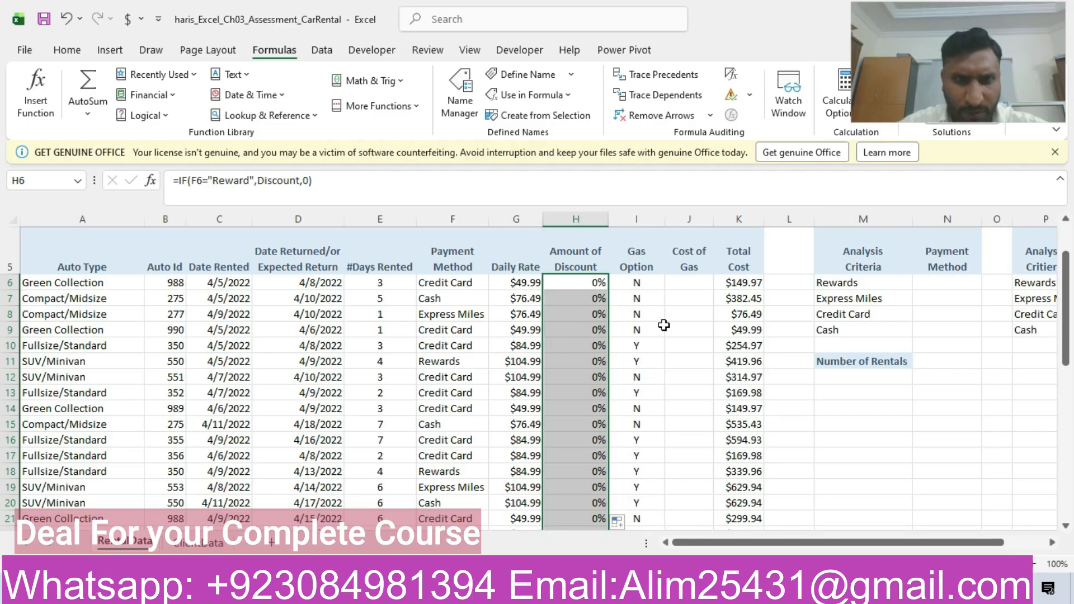
- Replace the Discount name in the H6 formula with the absolute reference $B$42
{"action": "left_click", "coordinate": [298, 181]}
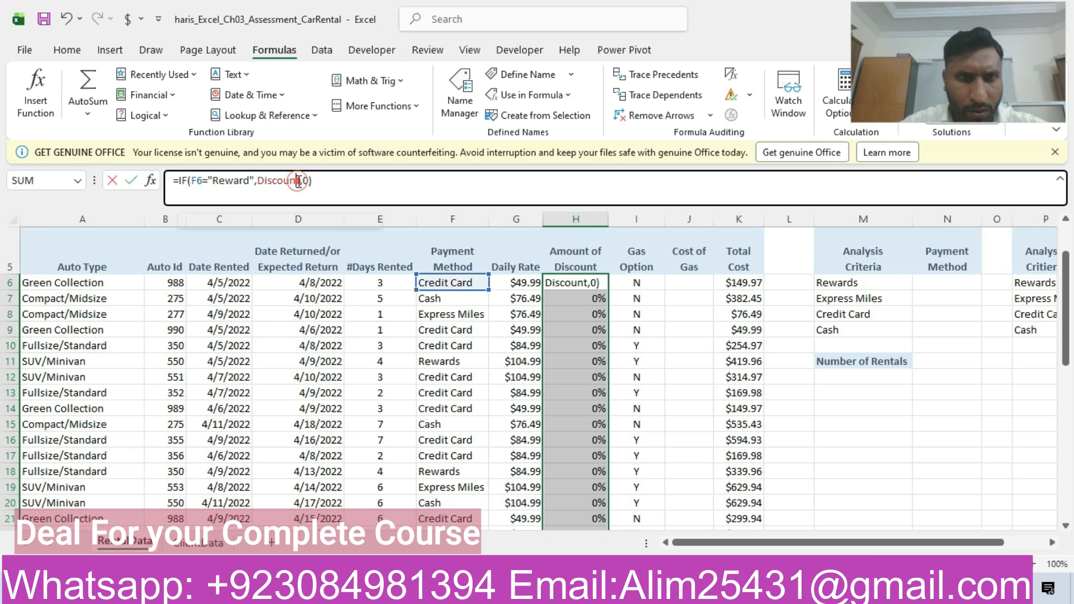
{"action": "key", "text": "BackSpace"}
{"action": "key", "text": "BackSpace"}
{"action": "key", "text": "BackSpace"}
{"action": "key", "text": "BackSpace"}
{"action": "key", "text": "BackSpace"}
{"action": "key", "text": "BackSpace"}
{"action": "key", "text": "BackSpace"}
{"action": "key", "text": "BackSpace"}
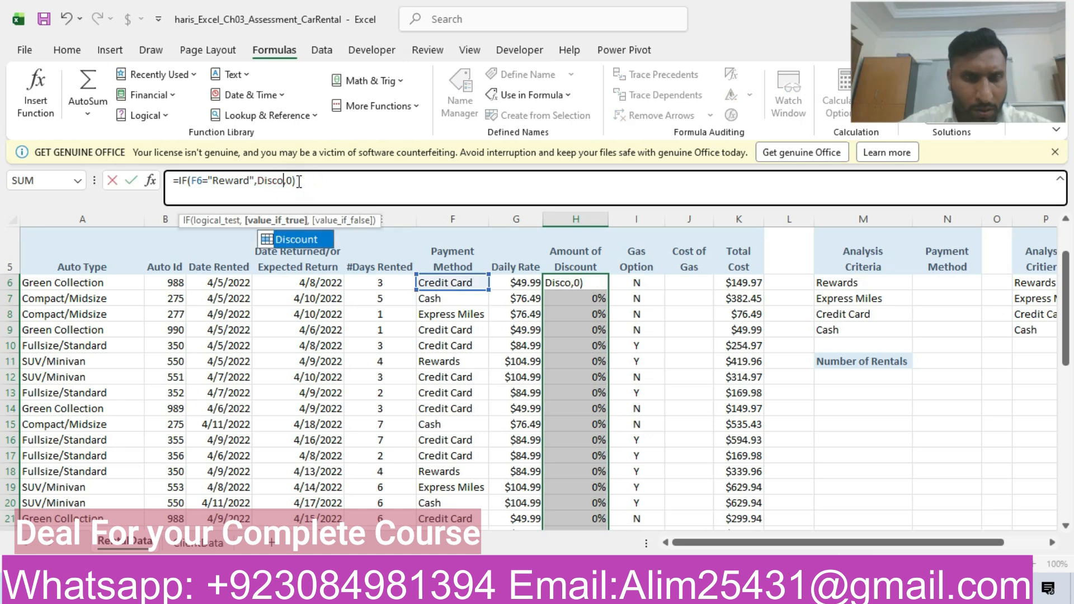
{"action": "type", "text": "B42"}
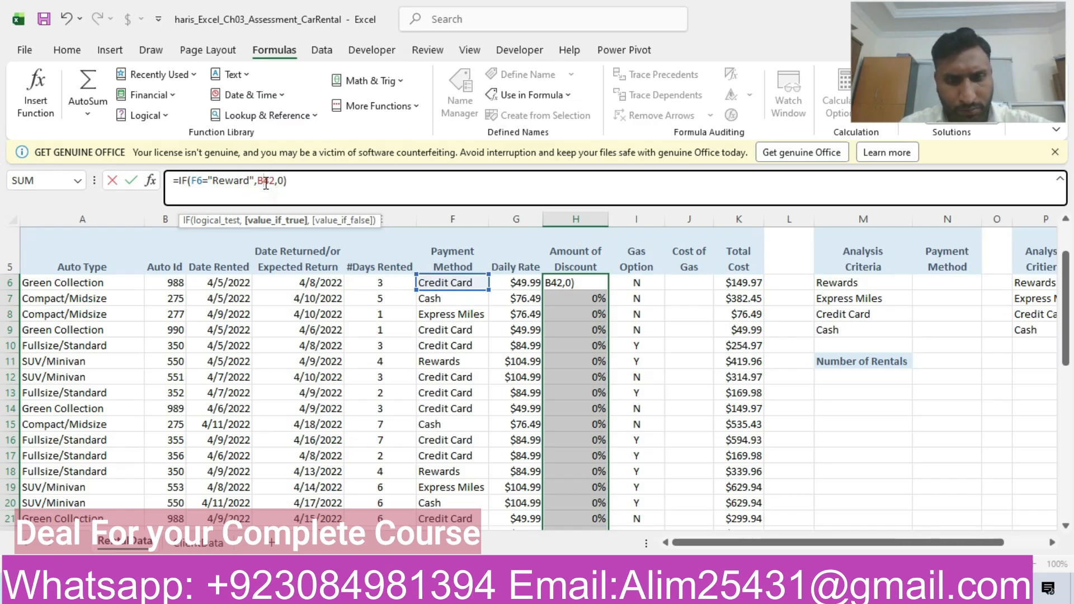
{"action": "key", "text": "F4"}
{"action": "key", "text": "Return"}
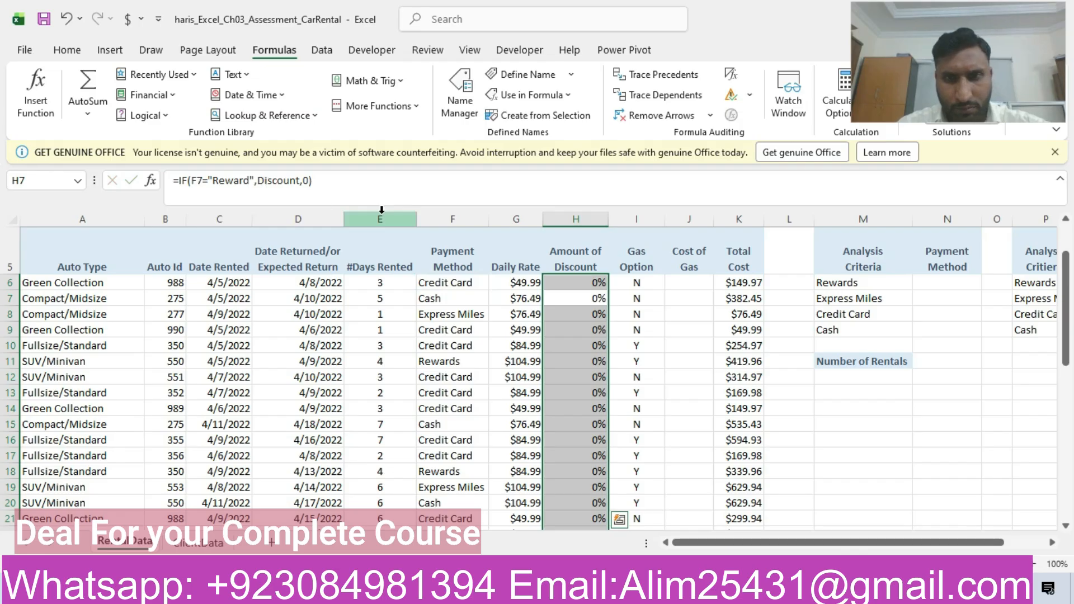
- Copy the H6 formula containing the $B$42 reference down through cell H32
{"action": "left_click", "coordinate": [580, 278]}
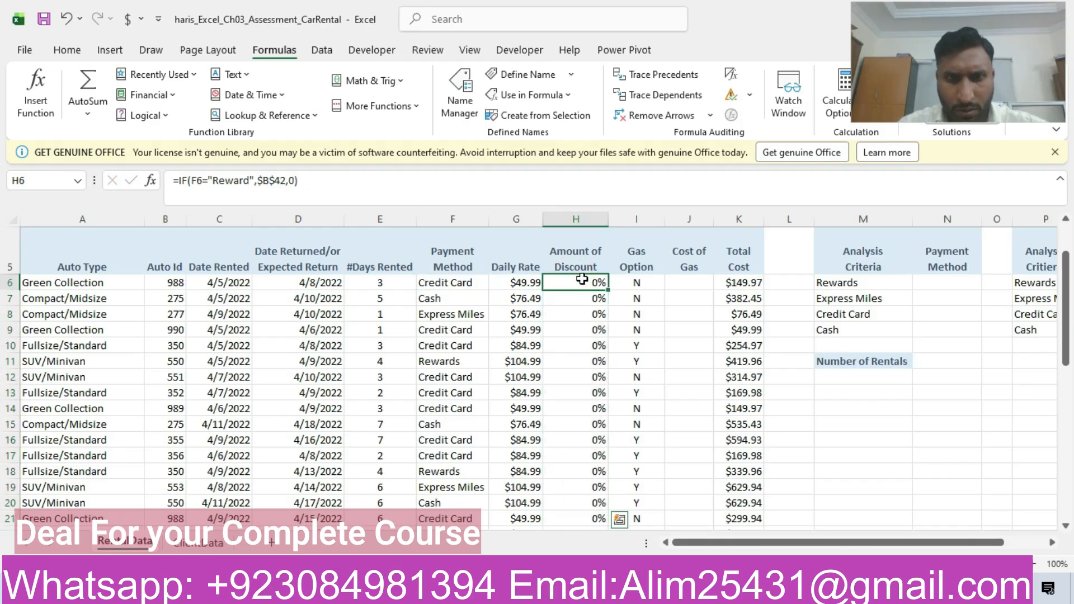
{"action": "left_click_drag", "start_coordinate": [606, 292], "coordinate": [598, 505]}
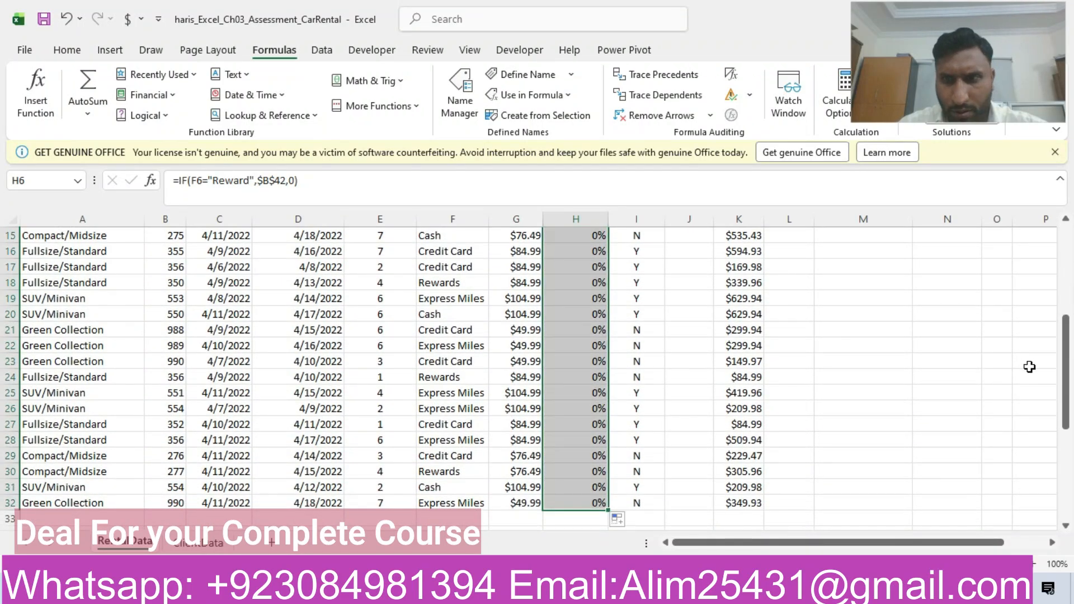
{"action": "left_click_drag", "start_coordinate": [1069, 393], "coordinate": [1071, 266]}
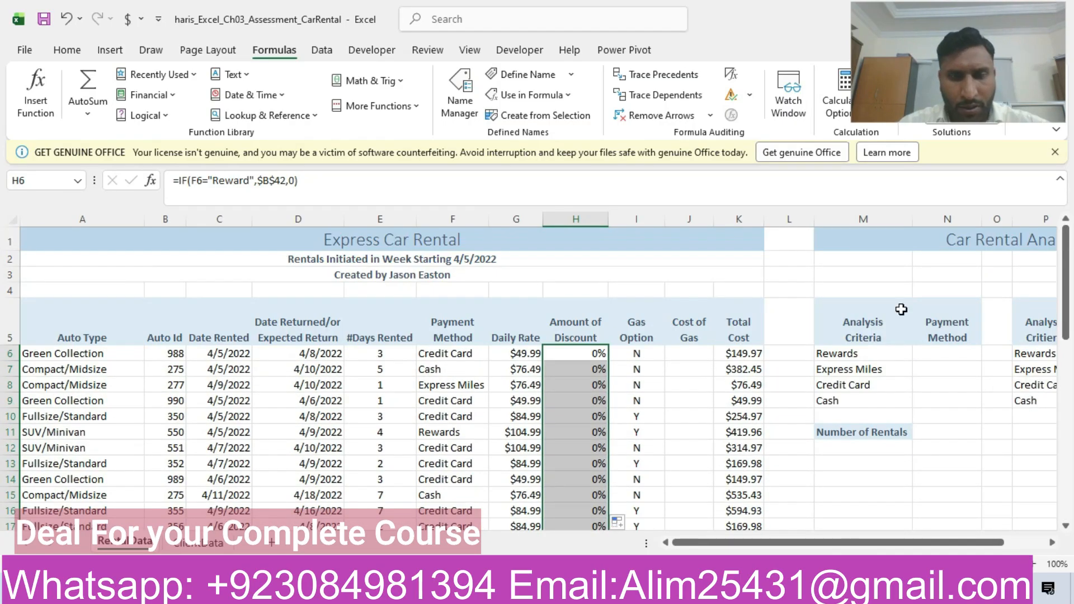
- Change the payment method criterion in the H6 formula to "Rewards" and copy the formula down the Amount of Discount column
{"action": "left_click", "coordinate": [567, 357]}
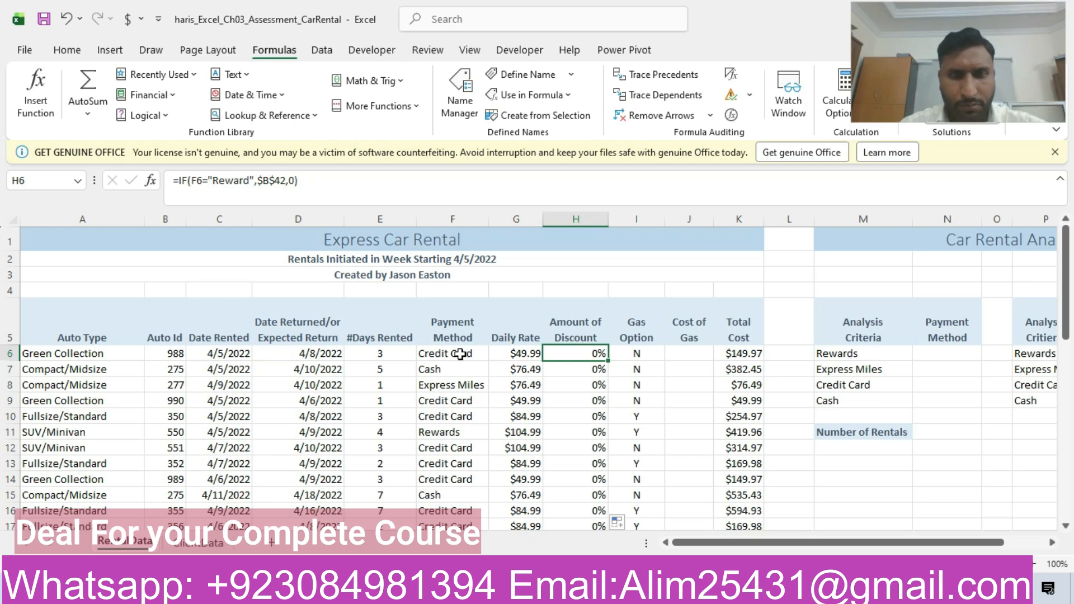
{"action": "left_click", "coordinate": [215, 180]}
{"action": "key", "text": "BackSpace"}
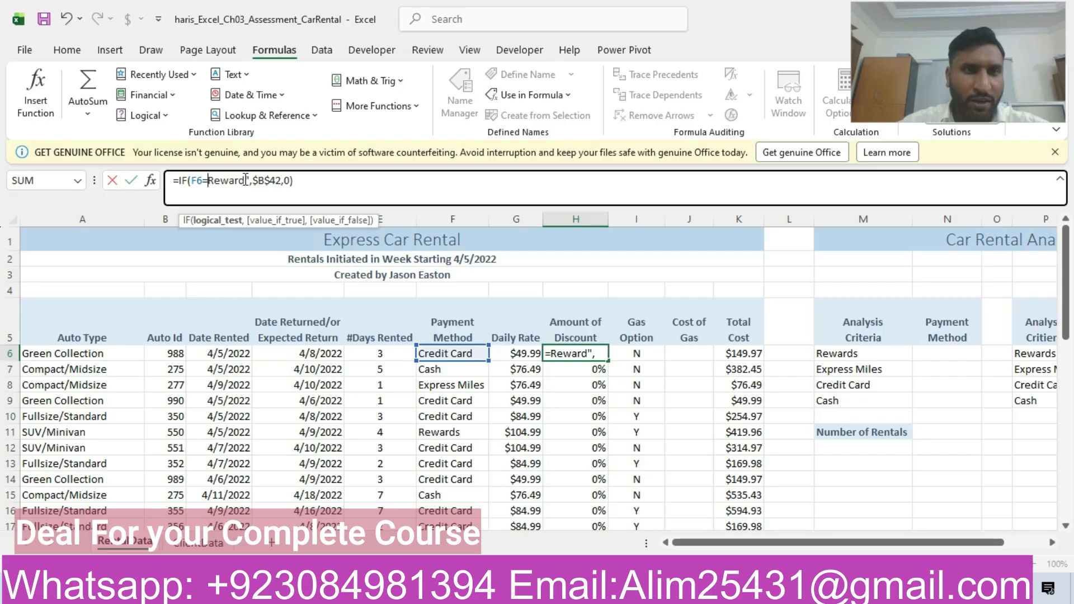
{"action": "type", "text": "\""}
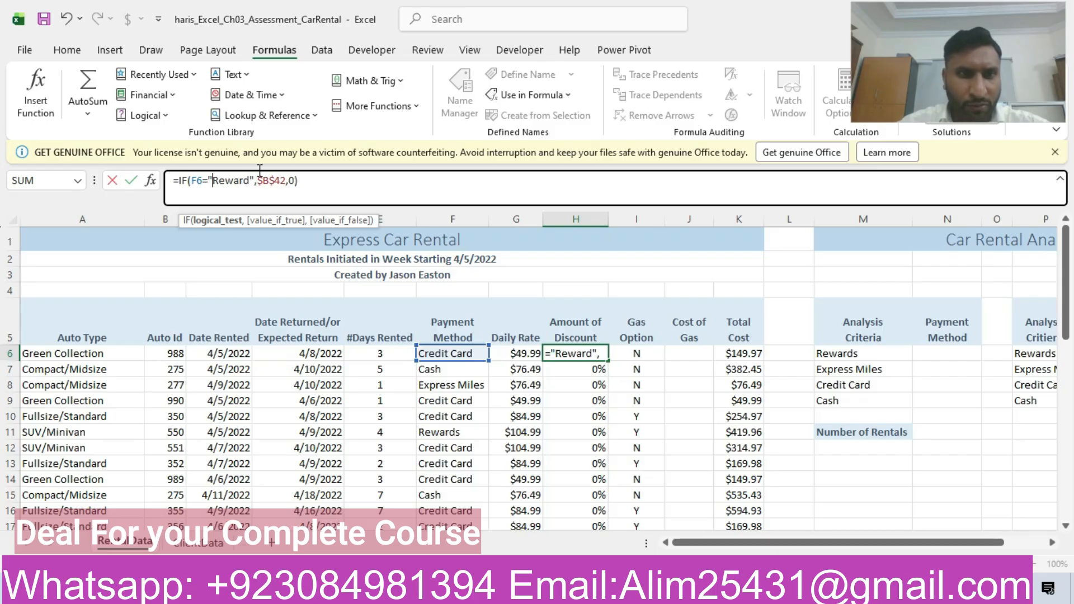
{"action": "left_click", "coordinate": [252, 180]}
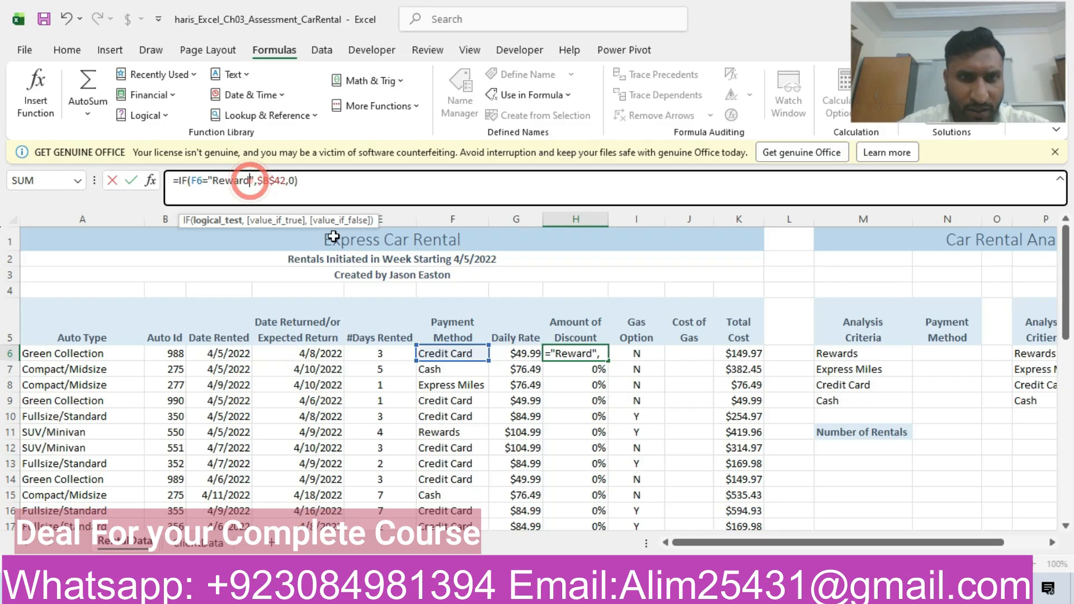
{"action": "type", "text": "s"}
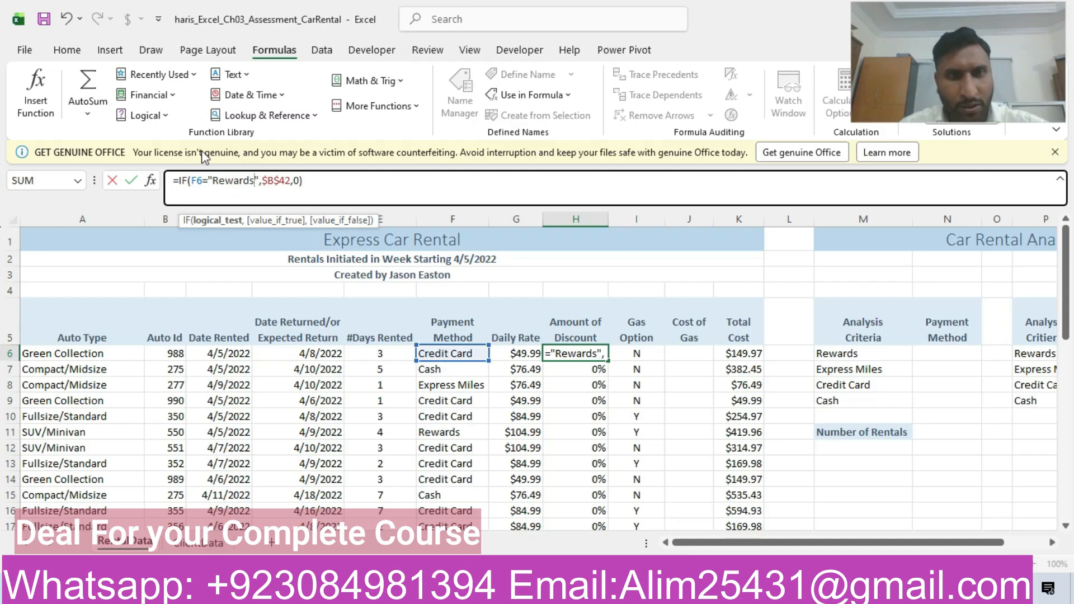
{"action": "key", "text": "Return"}
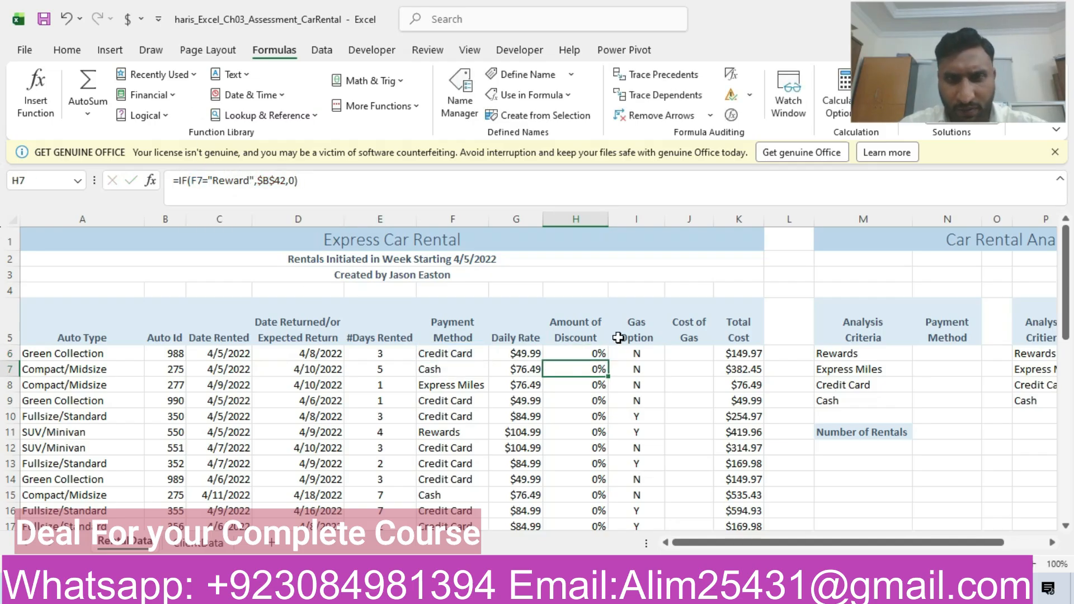
{"action": "left_click", "coordinate": [601, 354]}
{"action": "left_click_drag", "start_coordinate": [610, 360], "coordinate": [604, 525]}
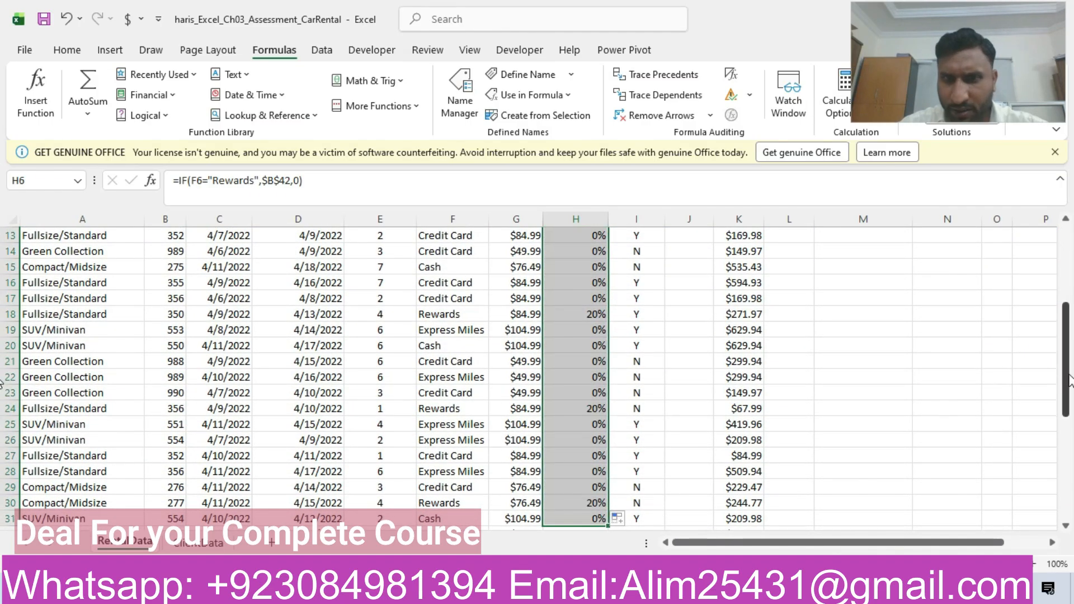
{"action": "scroll", "coordinate": [4, 356], "scroll_direction": "up", "scroll_amount": 3}
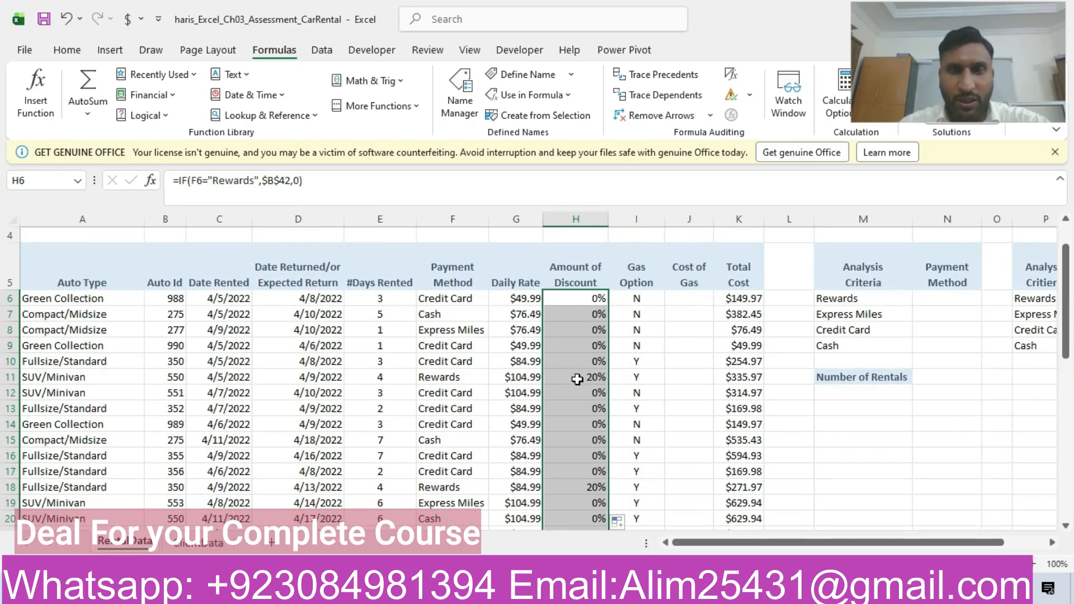
{"action": "left_click", "coordinate": [239, 181]}
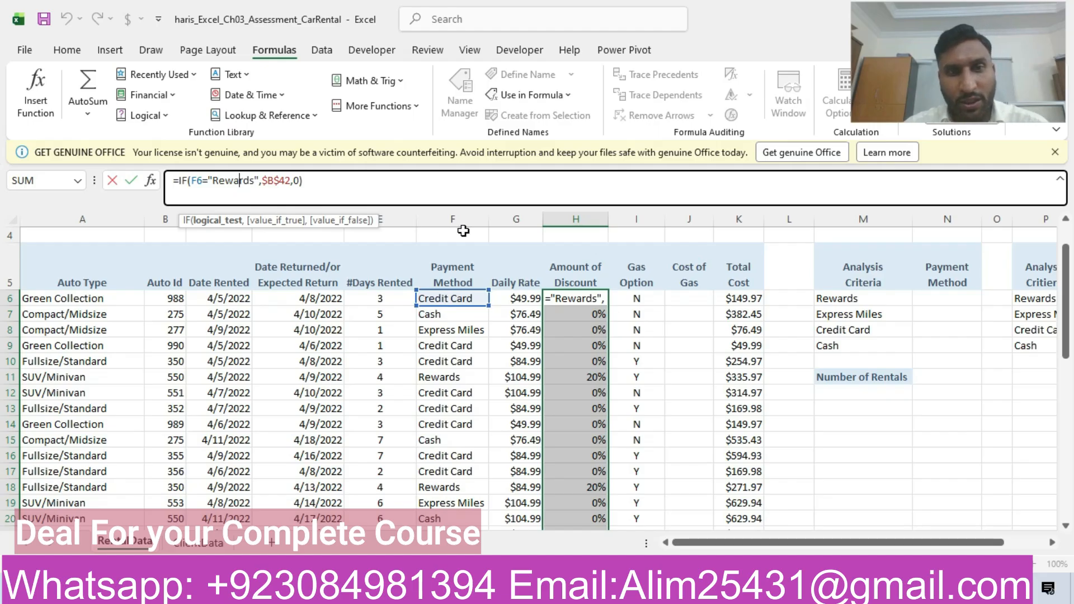
{"action": "key", "text": "Return"}
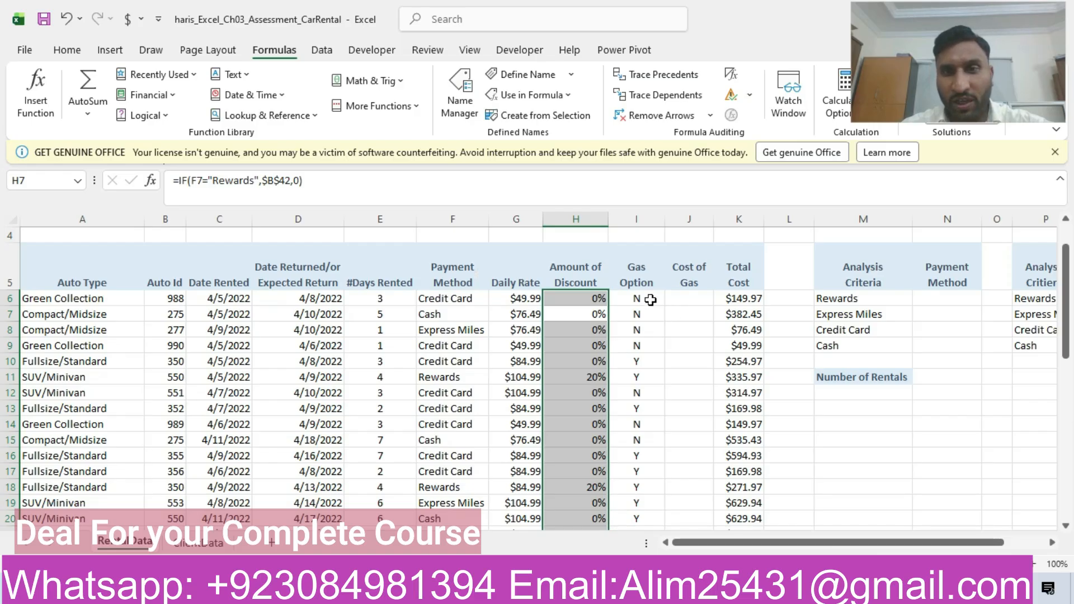
- Switch to the Word instructions and highlight the whole step 7 row in yellow
{"action": "left_click", "coordinate": [710, 588]}
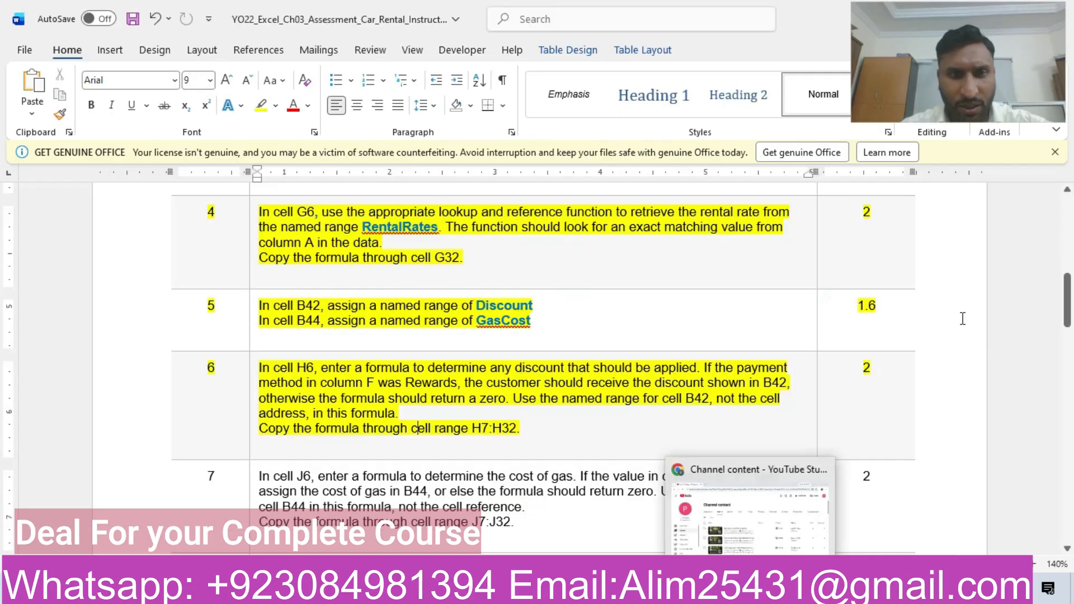
{"action": "left_click_drag", "start_coordinate": [1067, 324], "coordinate": [1067, 356]}
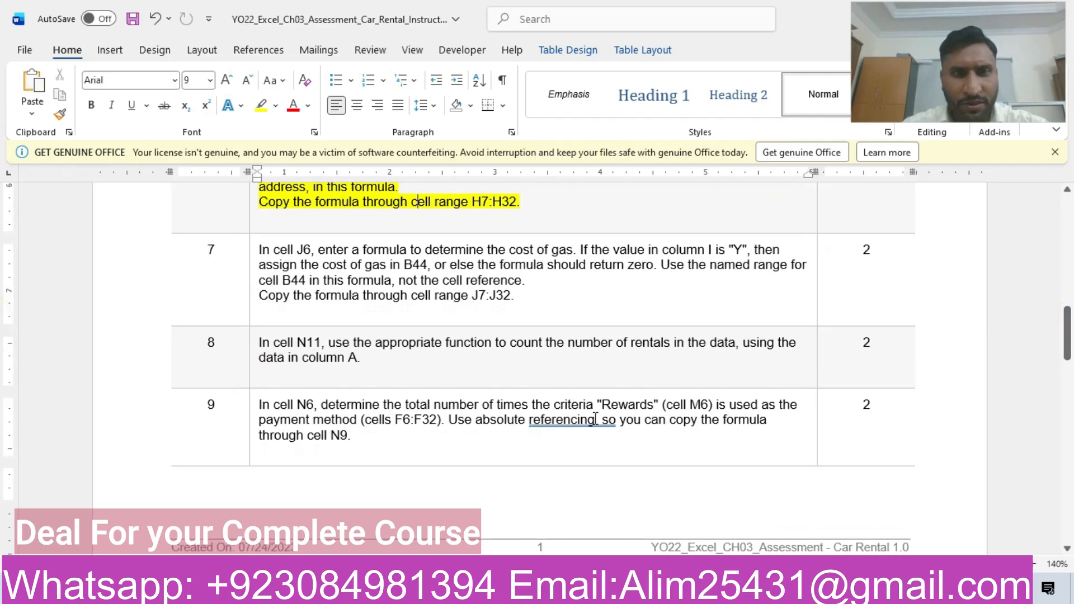
{"action": "left_click", "coordinate": [132, 263]}
{"action": "left_click", "coordinate": [241, 228]}
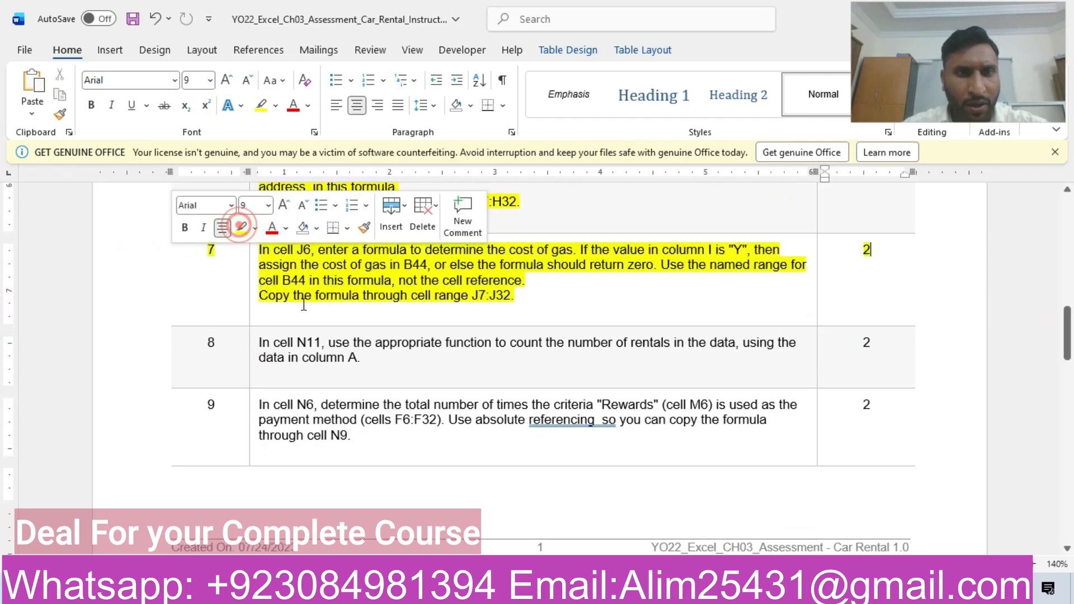
{"action": "left_click", "coordinate": [320, 277]}
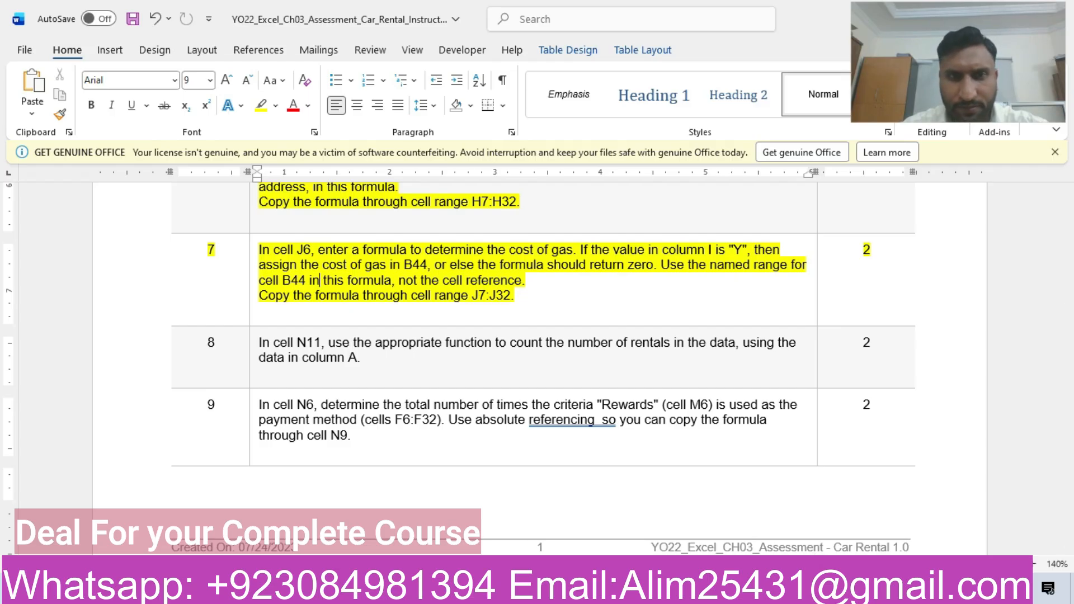
- Return to the Excel workbook and start an IF formula in J6 that tests whether I6 equals "Y"
{"action": "left_click", "coordinate": [619, 521]}
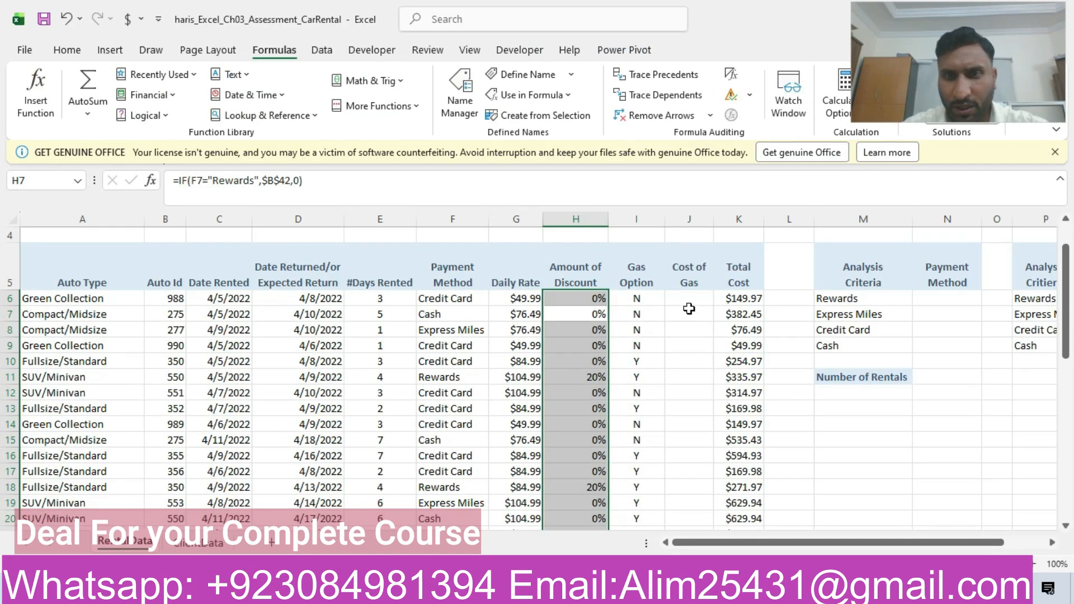
{"action": "left_click", "coordinate": [689, 297]}
{"action": "type", "text": "=if"}
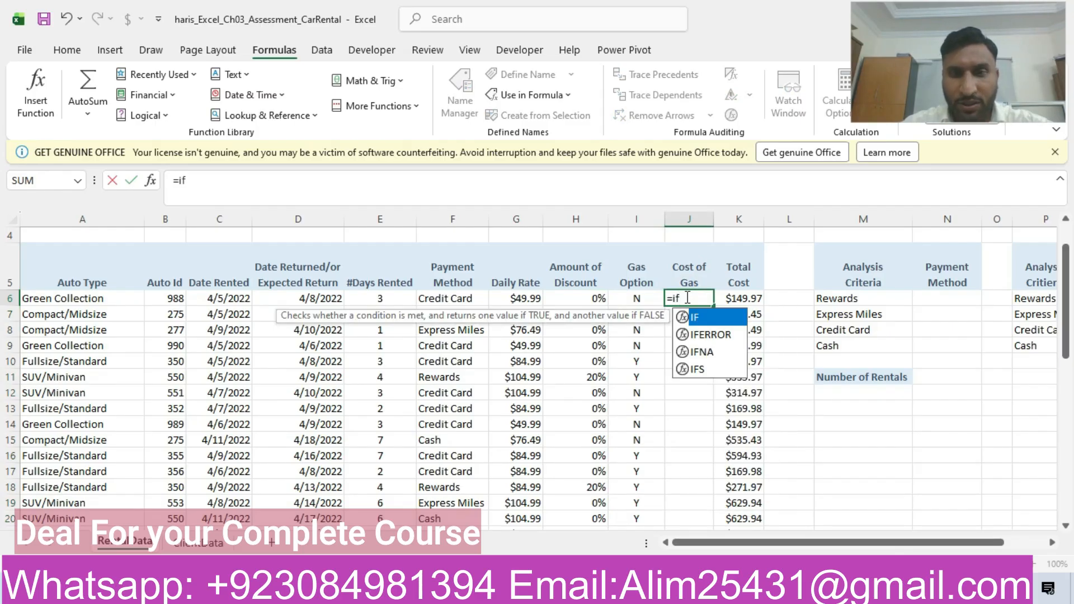
{"action": "type", "text": ")"}
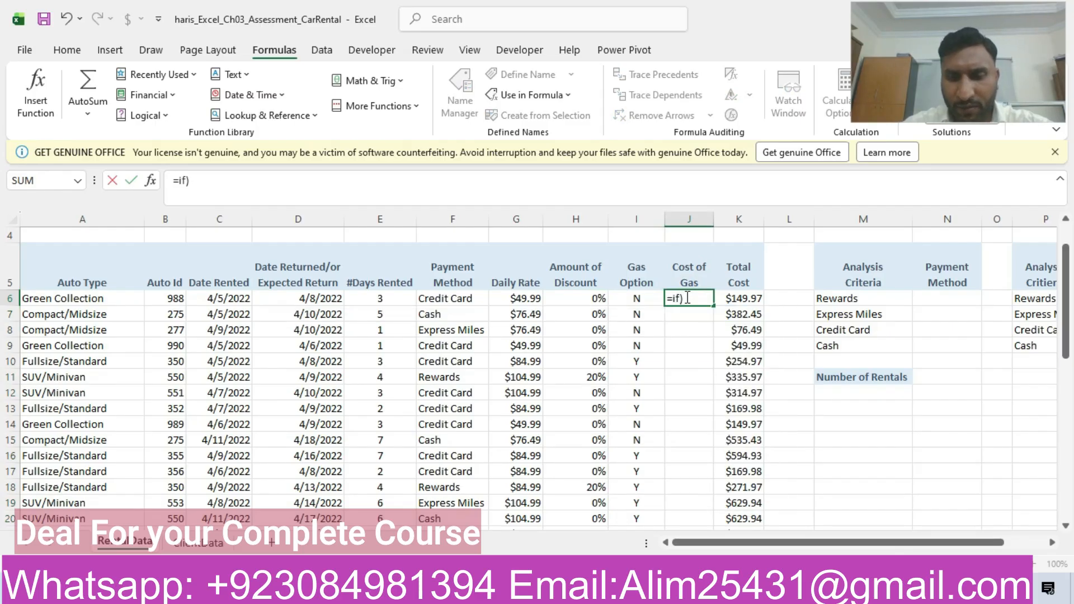
{"action": "key", "text": "BackSpace"}
{"action": "type", "text": "("}
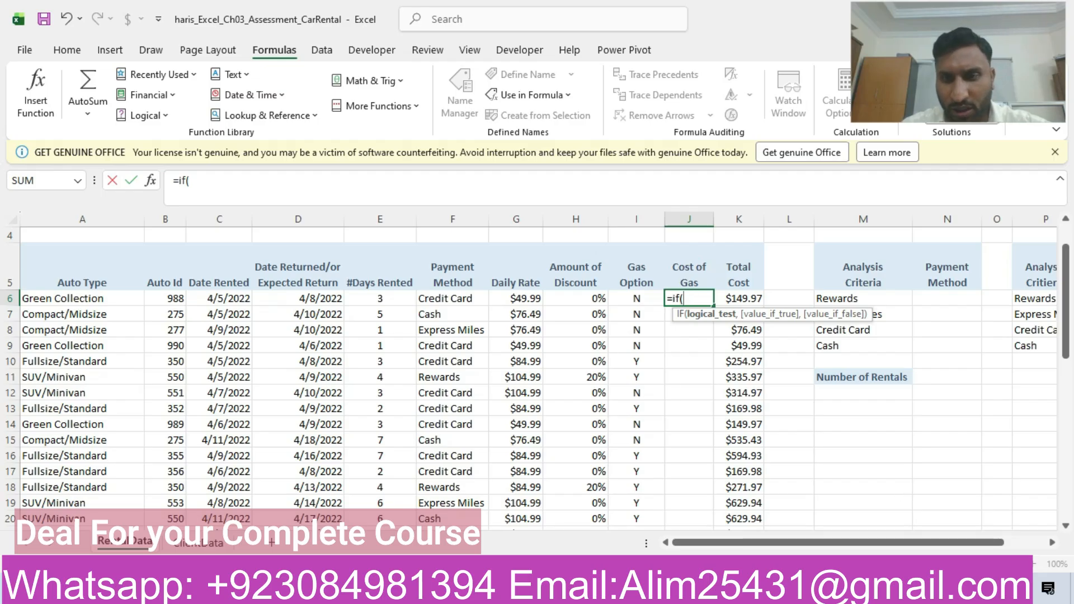
{"action": "key", "text": "alt+Tab"}
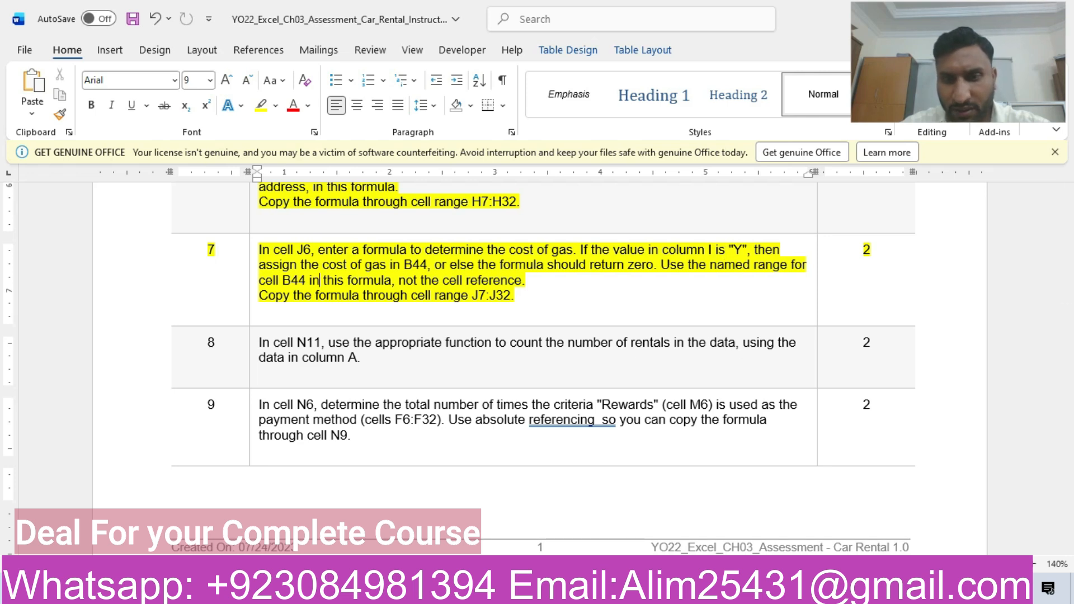
{"action": "key", "text": "alt+Tab"}
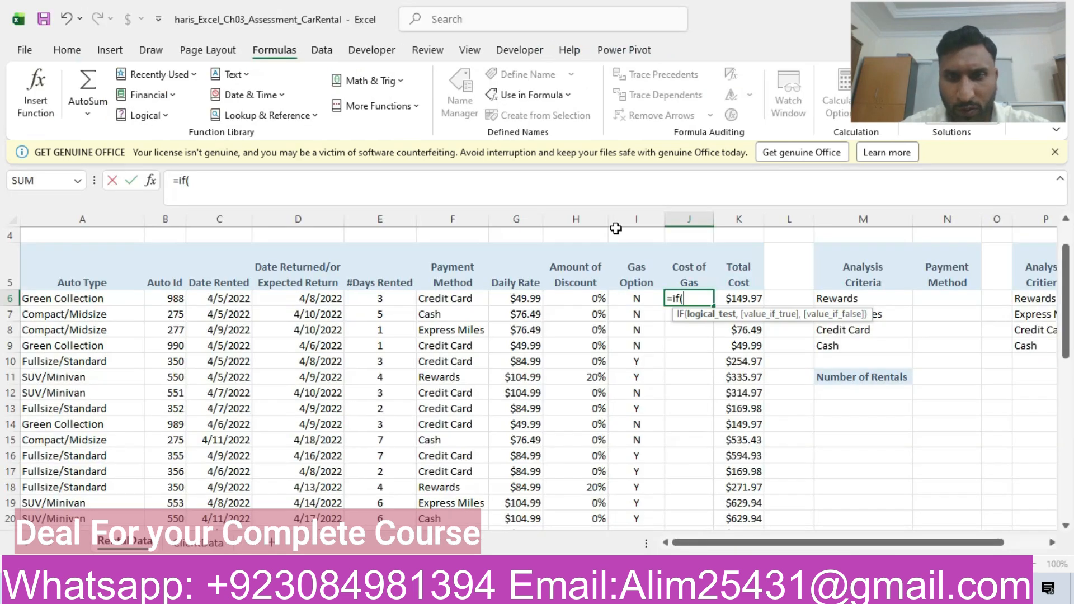
{"action": "left_click", "coordinate": [623, 295]}
{"action": "type", "text": "="}
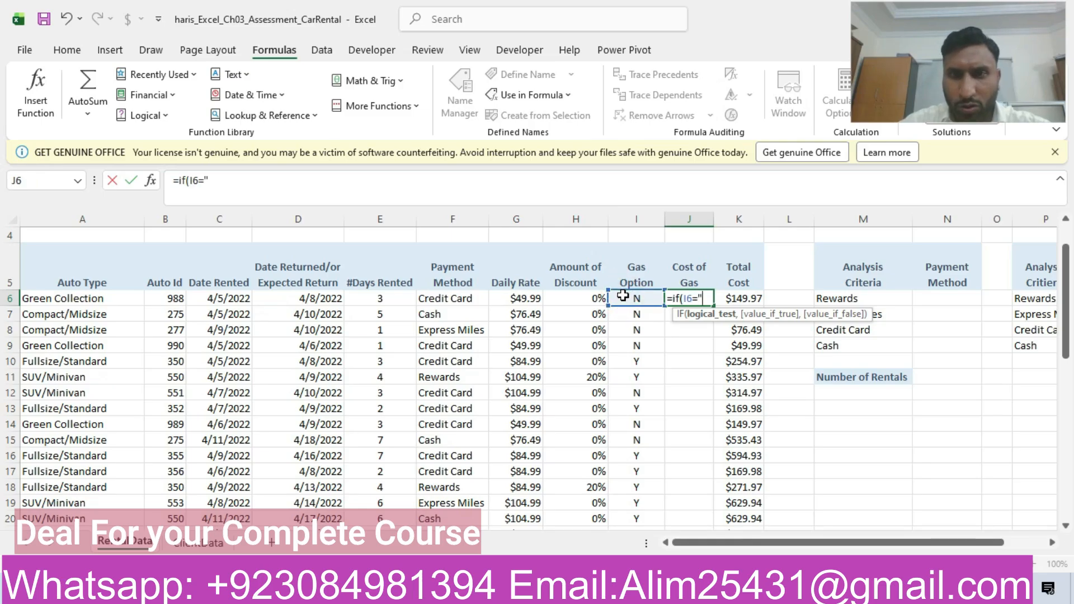
{"action": "type", "text": "\"Y\""}
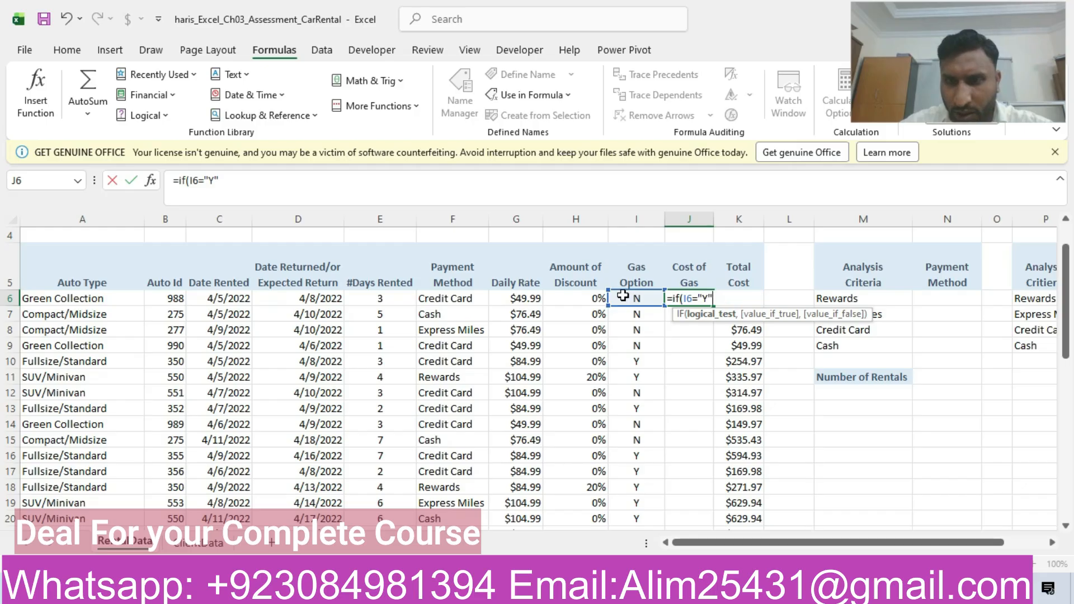
{"action": "type", "text": ","}
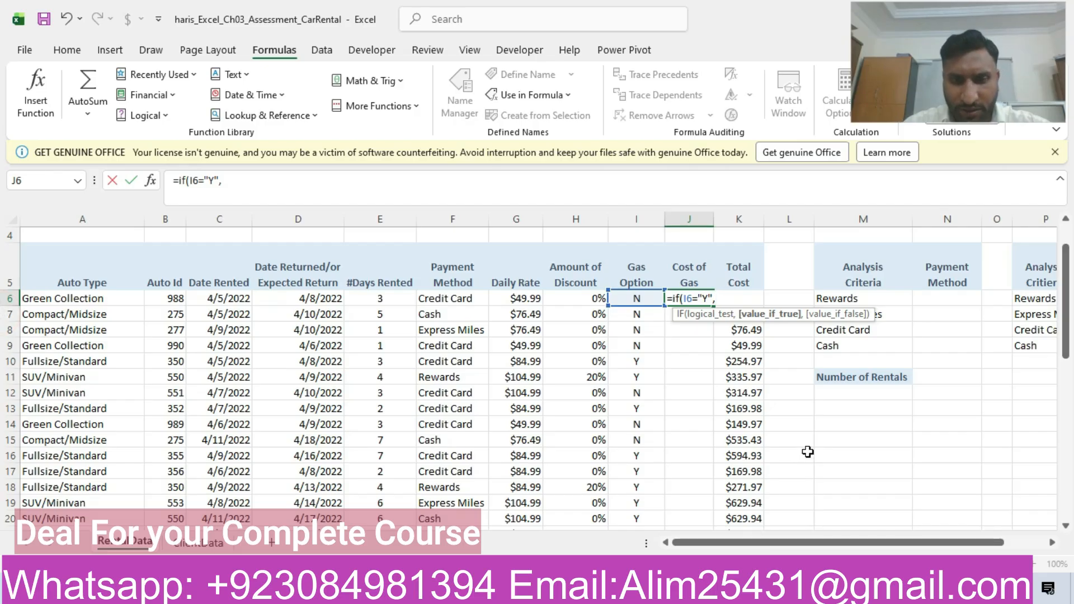
- Complete the J6 formula with the named range GasCost as the true value and "0" as the false value
{"action": "type", "text": "b"}
{"action": "key", "text": "BackSpace"}
{"action": "type", "text": "gas"}
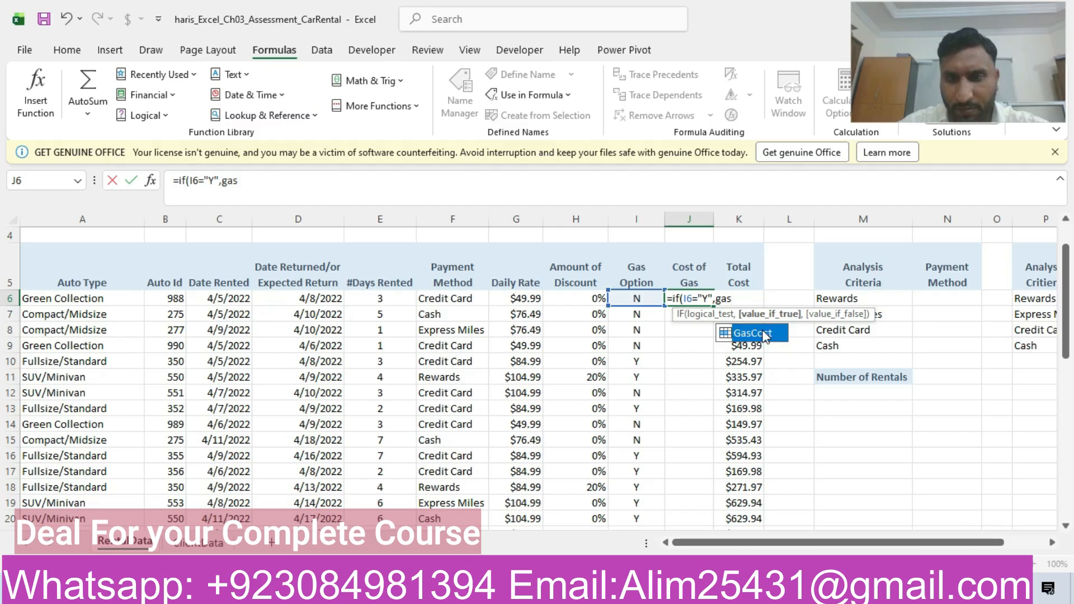
{"action": "double_click", "coordinate": [764, 336]}
{"action": "type", "text": ","}
{"action": "left_click", "coordinate": [789, 590]}
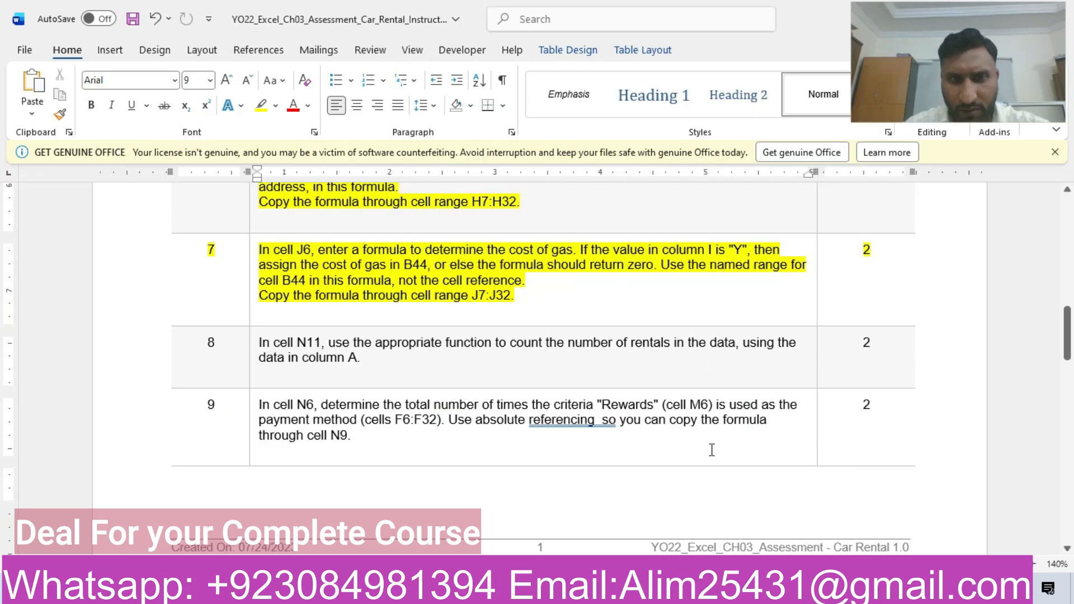
{"action": "left_click", "coordinate": [800, 588]}
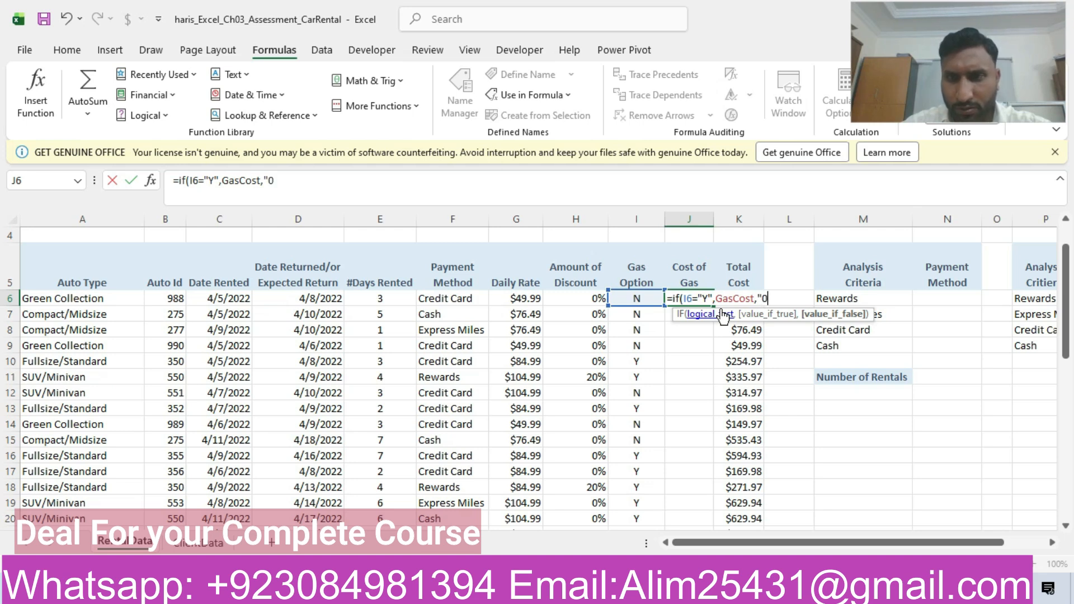
{"action": "type", "text": ")"}
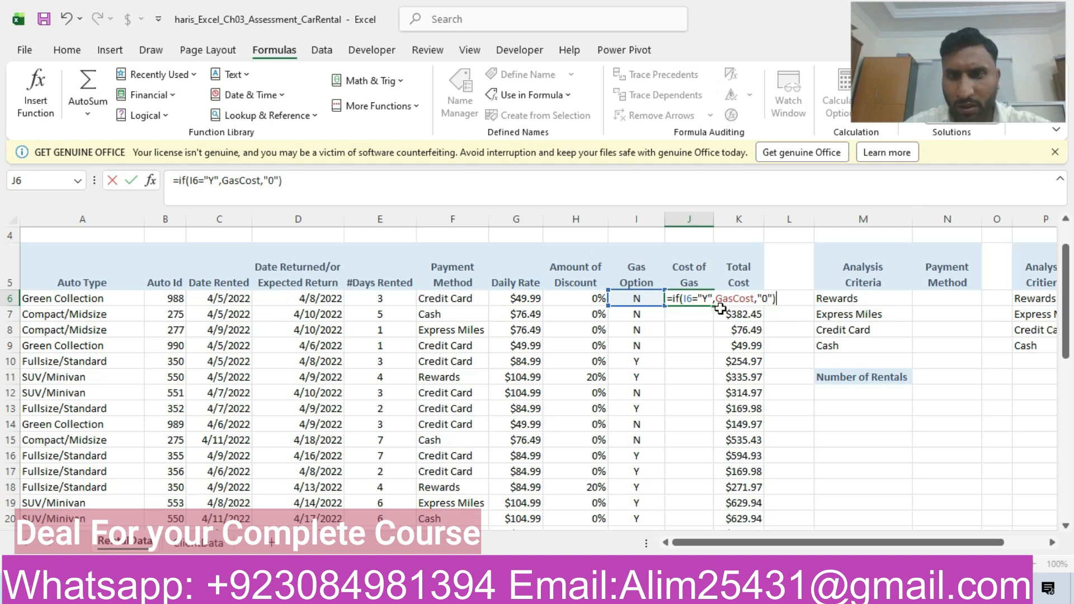
{"action": "key", "text": "Return"}
- Copy the gas cost formula from J6 down through cell J32
{"action": "left_click", "coordinate": [679, 297]}
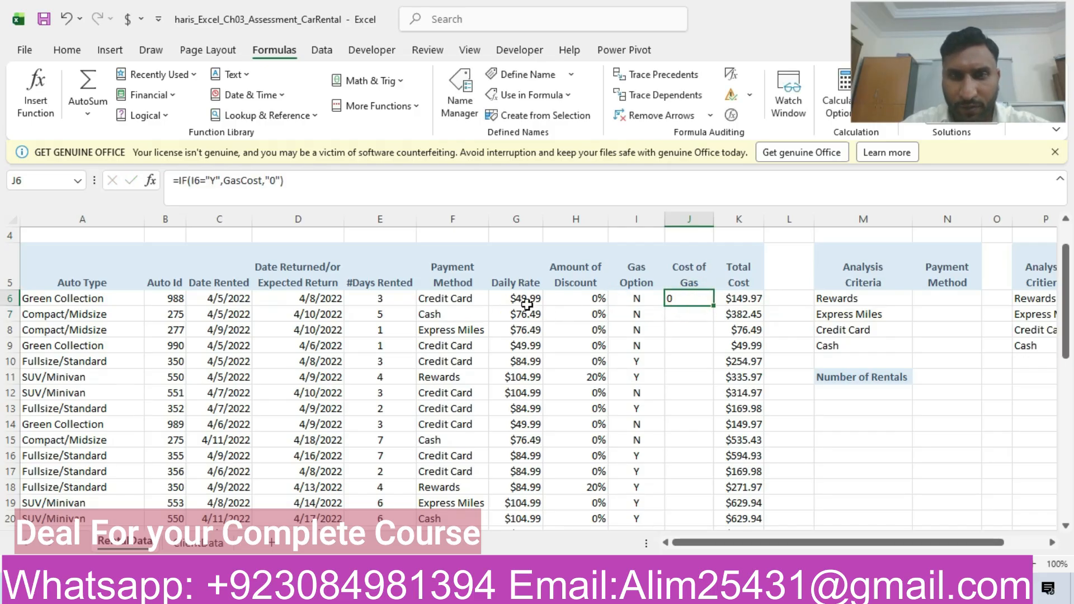
{"action": "left_click", "coordinate": [641, 297]}
{"action": "left_click", "coordinate": [684, 301]}
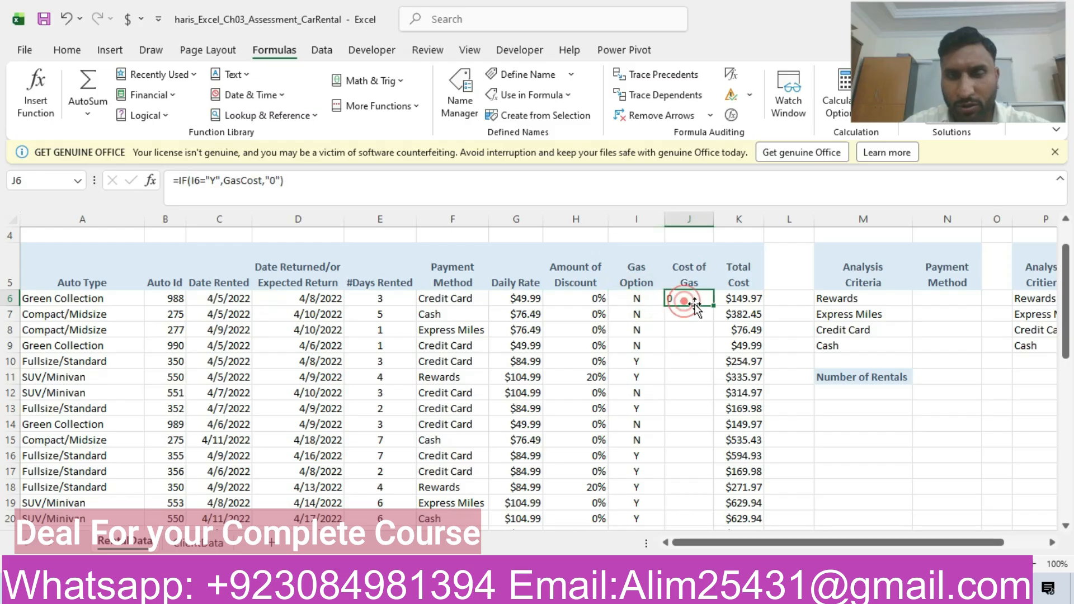
{"action": "left_click_drag", "start_coordinate": [713, 306], "coordinate": [702, 509]}
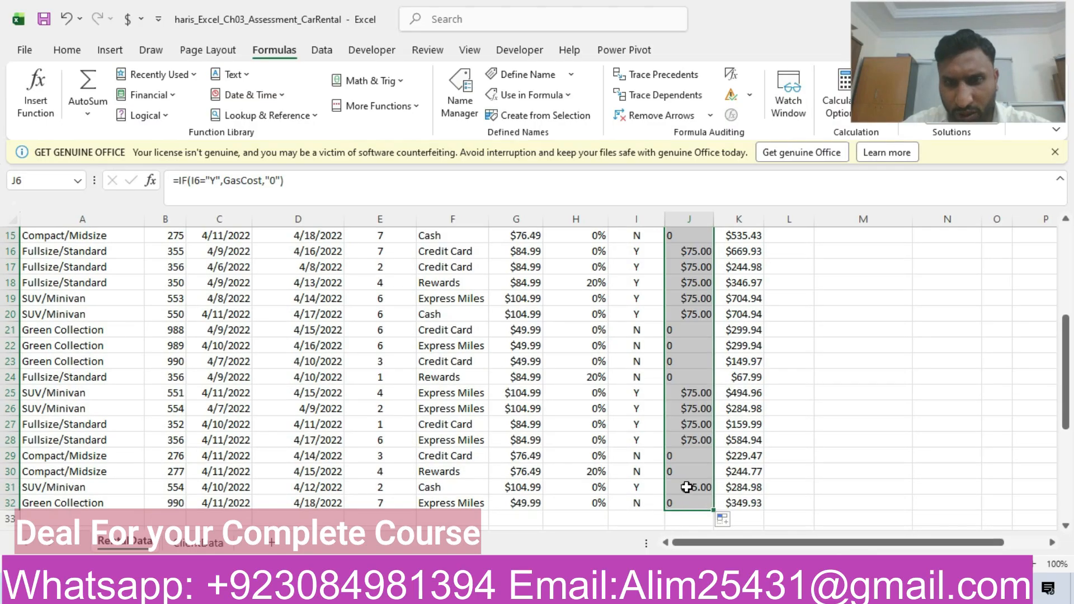
{"action": "left_click", "coordinate": [687, 487]}
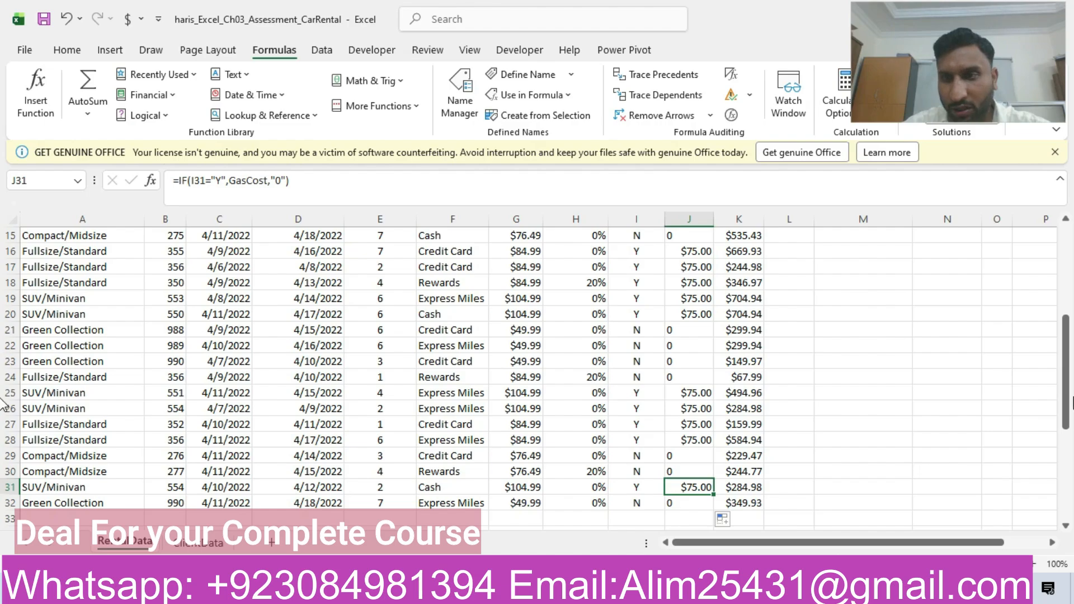
- Try to remove the quotation marks around the 0 in the J6 formula
{"action": "left_click_drag", "start_coordinate": [1066, 398], "coordinate": [1065, 309]}
{"action": "left_click", "coordinate": [677, 355]}
{"action": "left_click", "coordinate": [270, 183]}
{"action": "key", "text": "BackSpace"}
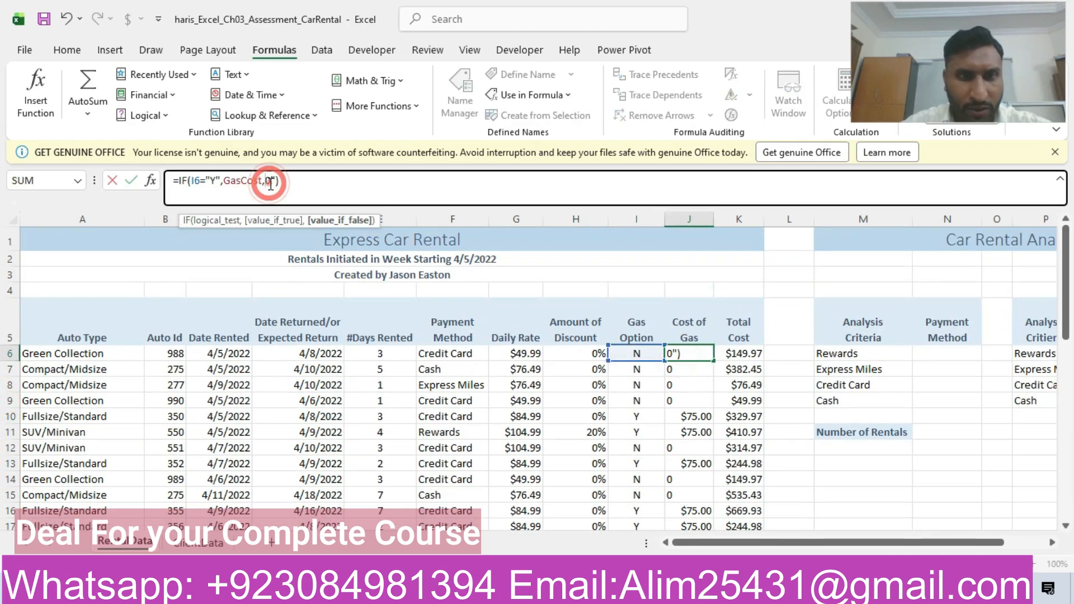
{"action": "left_click", "coordinate": [275, 182]}
{"action": "key", "text": "Return"}
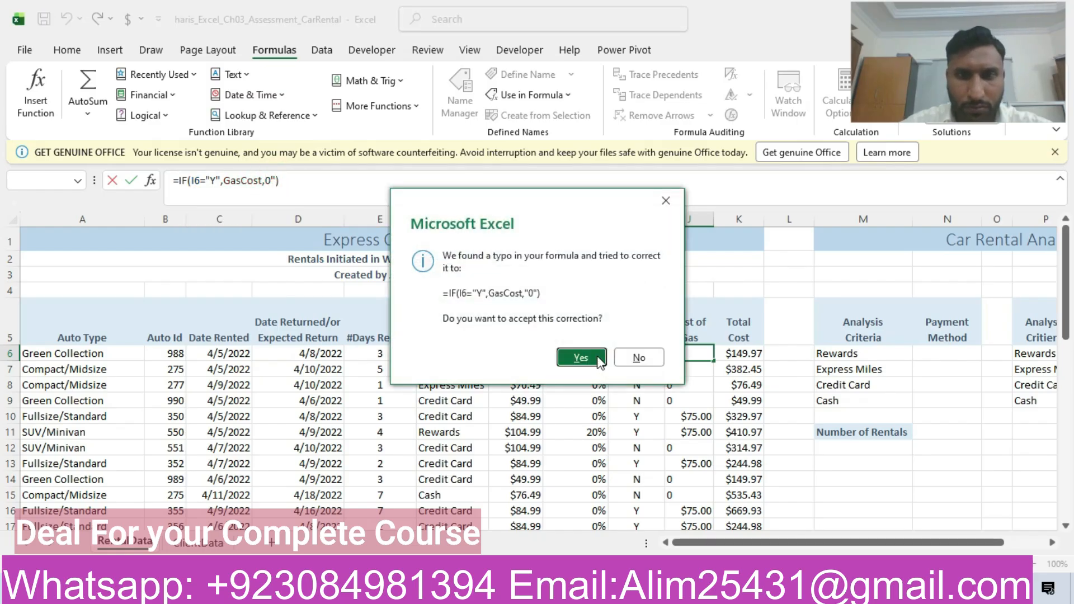
{"action": "left_click", "coordinate": [598, 358]}
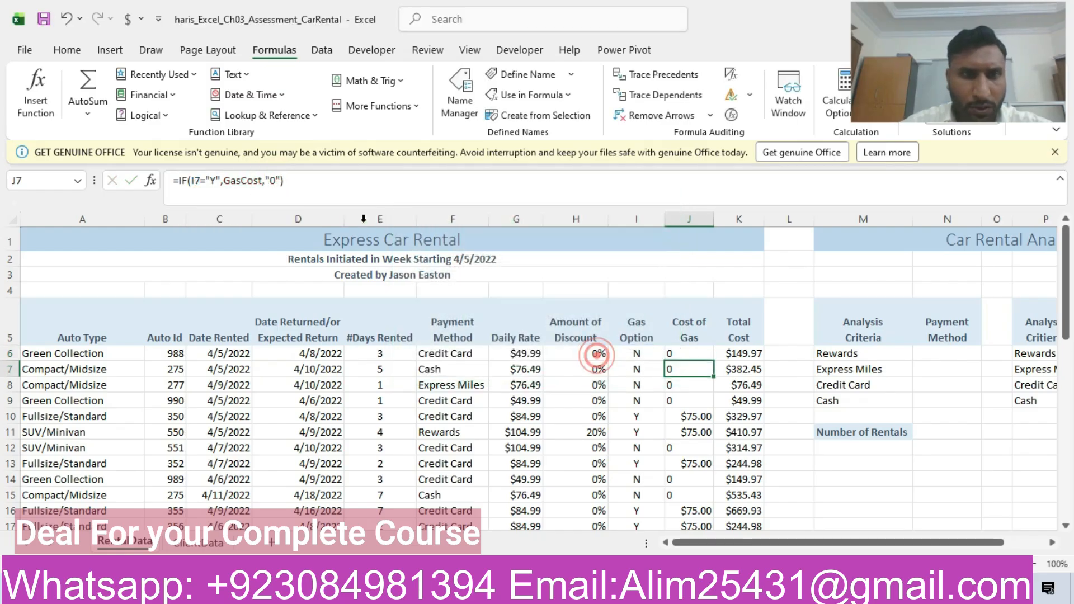
- Remove the quotation marks around the 0 in the J7 formula
{"action": "left_click", "coordinate": [272, 182]}
{"action": "key", "text": "BackSpace"}
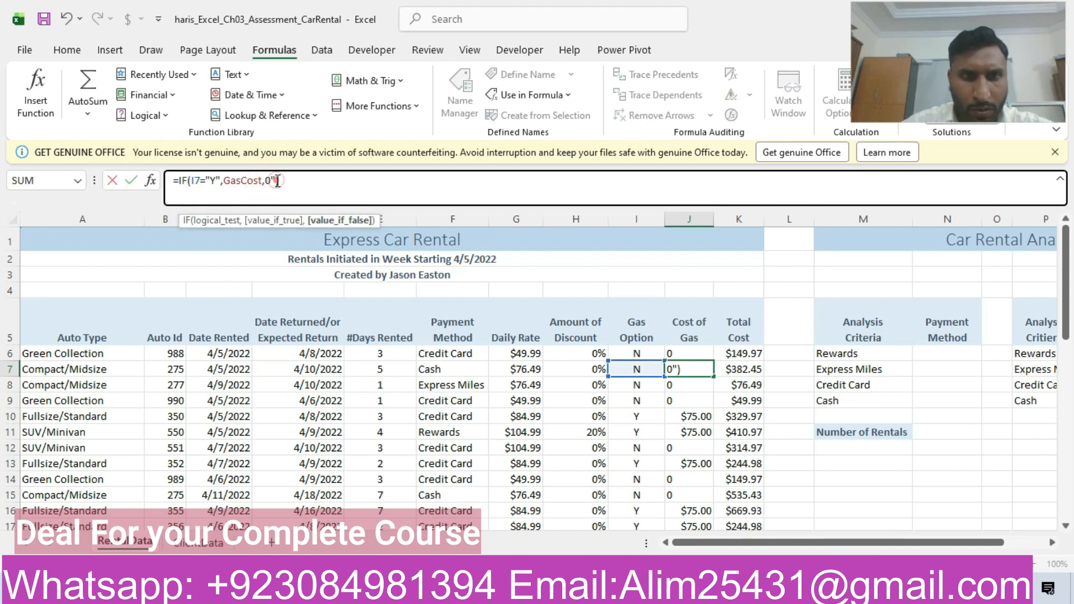
{"action": "key", "text": "BackSpace"}
{"action": "key", "text": "Return"}
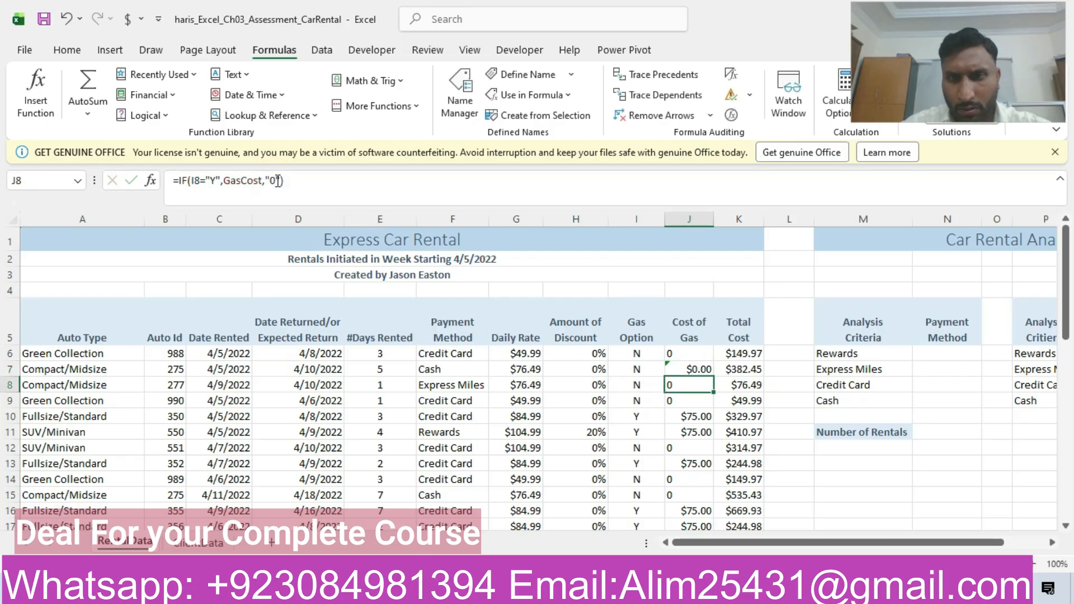
- Change the J6 formula to =IF(I6="Y",GasCost,0) with an unquoted zero and copy it down the Cost of Gas column
{"action": "left_click", "coordinate": [689, 357]}
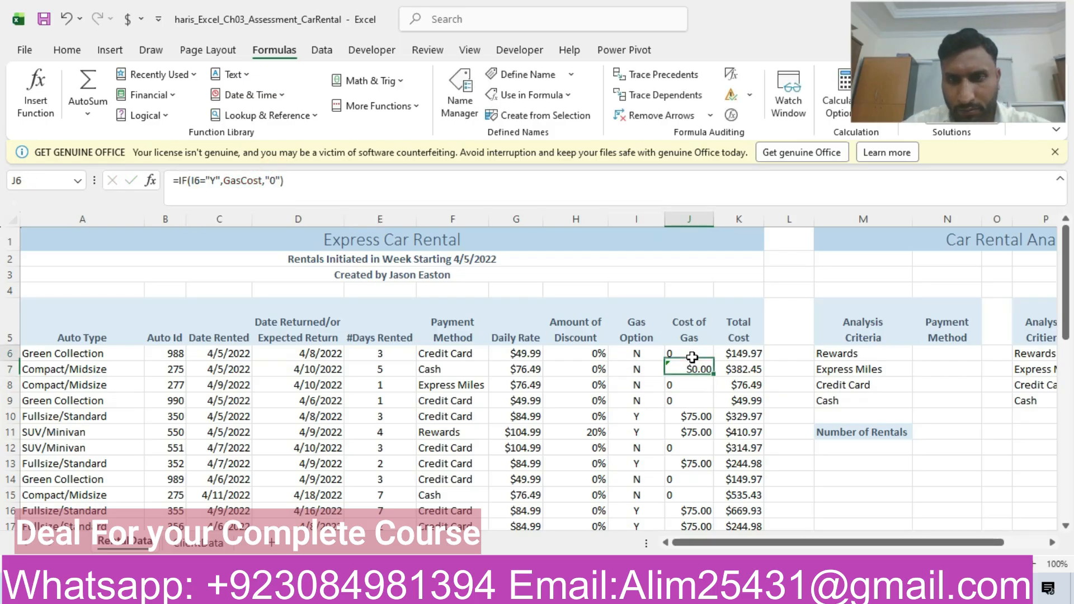
{"action": "left_click", "coordinate": [272, 182]}
{"action": "key", "text": "BackSpace"}
{"action": "left_click", "coordinate": [275, 182]}
{"action": "key", "text": "BackSpace"}
{"action": "key", "text": "Return"}
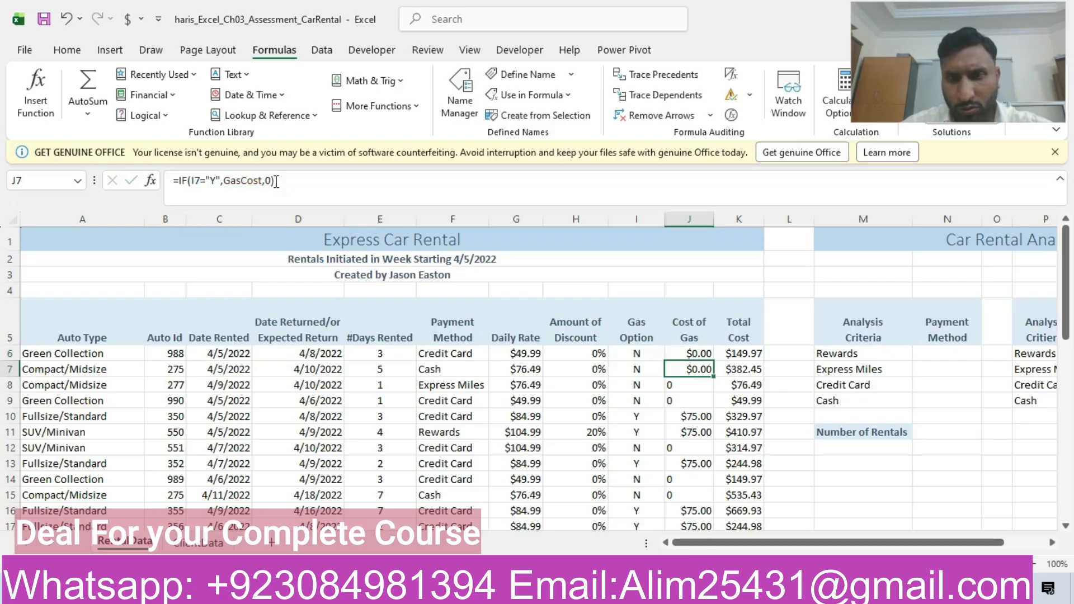
{"action": "mouse_move", "coordinate": [696, 352]}
{"action": "left_mouse_down"}
{"action": "mouse_move", "coordinate": [706, 397]}
{"action": "mouse_move", "coordinate": [672, 505]}
{"action": "mouse_move", "coordinate": [691, 526]}
{"action": "mouse_move", "coordinate": [700, 497]}
{"action": "mouse_move", "coordinate": [700, 508]}
{"action": "left_mouse_up"}
- Highlight the step 8 row in yellow in the Word instructions and return to the analysis area of the Excel rental sheet
{"action": "key", "text": "alt+Tab"}
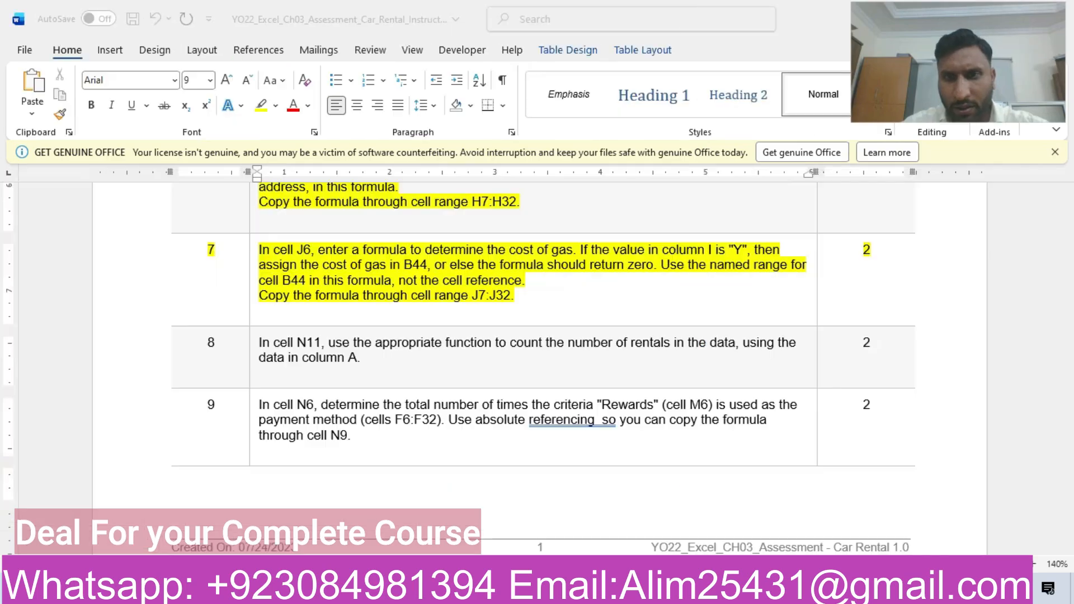
{"action": "left_click", "coordinate": [111, 366]}
{"action": "left_click", "coordinate": [239, 335]}
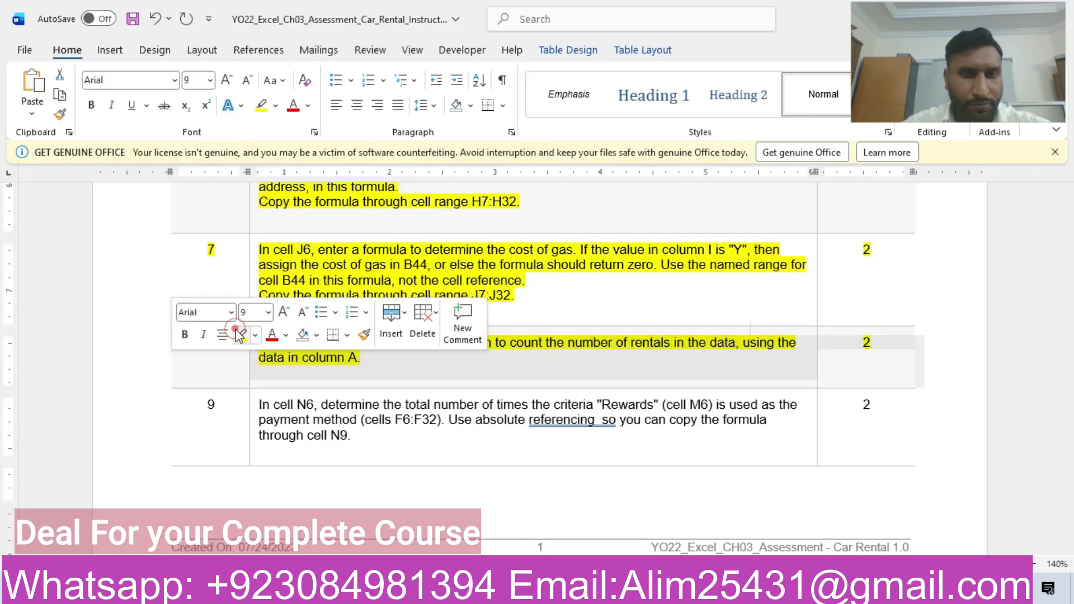
{"action": "left_click", "coordinate": [426, 374]}
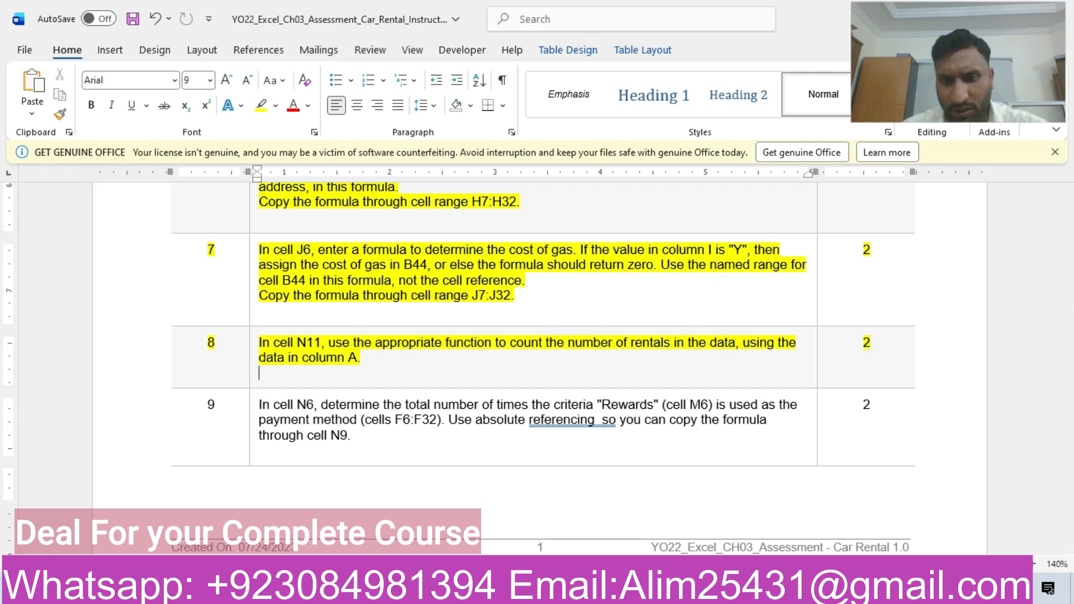
{"action": "key", "text": "alt+Tab"}
{"action": "left_click_drag", "start_coordinate": [1070, 375], "coordinate": [1071, 279]}
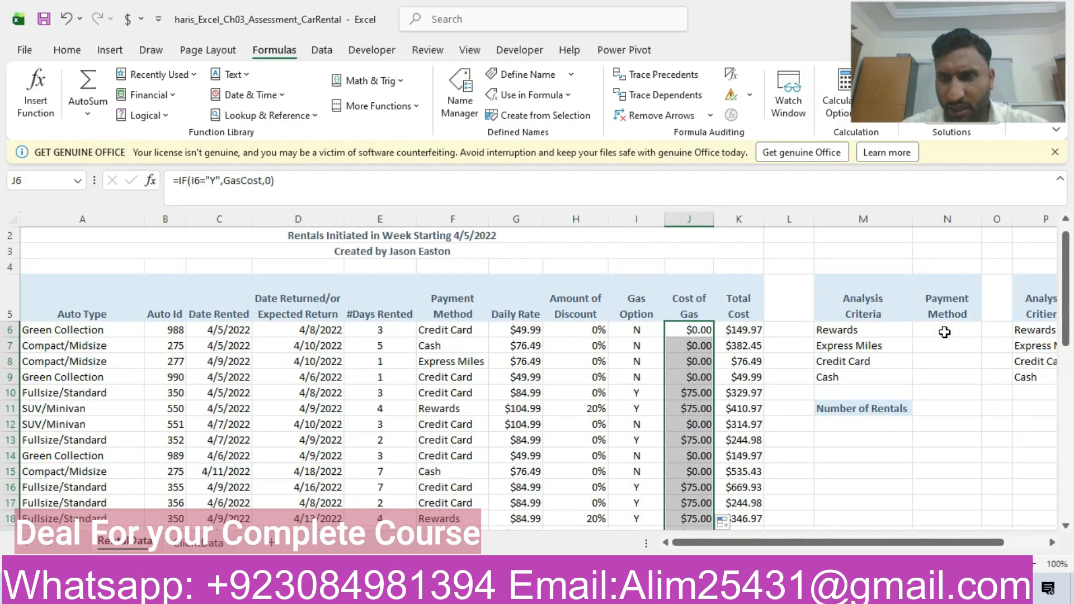
{"action": "left_click", "coordinate": [944, 331]}
{"action": "type", "text": "="}
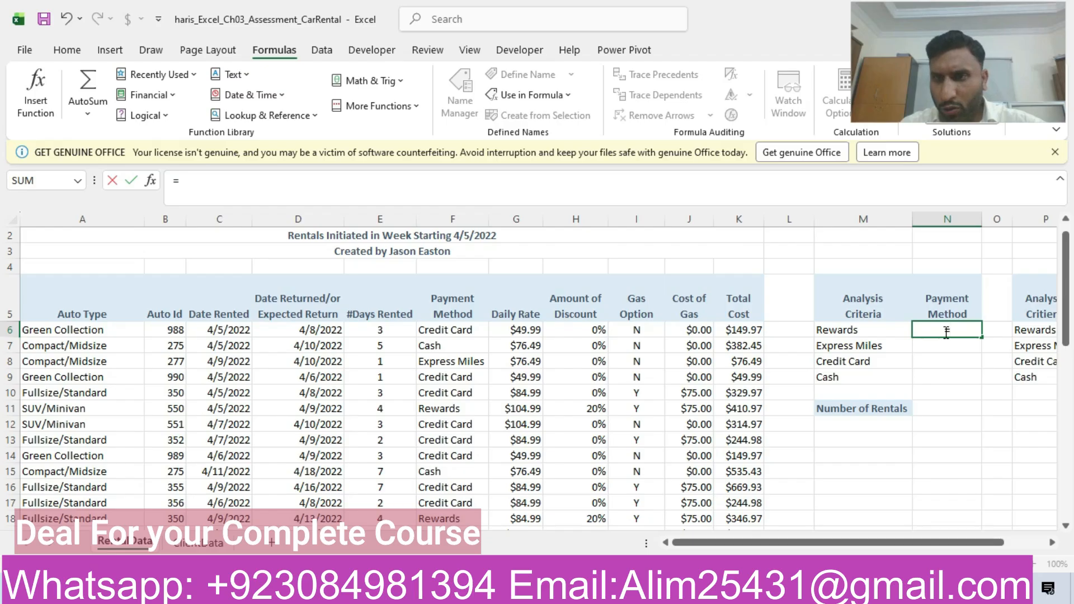
{"action": "key", "text": "BackSpace"}
- Enter =COUNT(A6:A32) in cell N11 beside Number of Rentals
{"action": "left_click", "coordinate": [943, 405]}
{"action": "type", "text": "=c"}
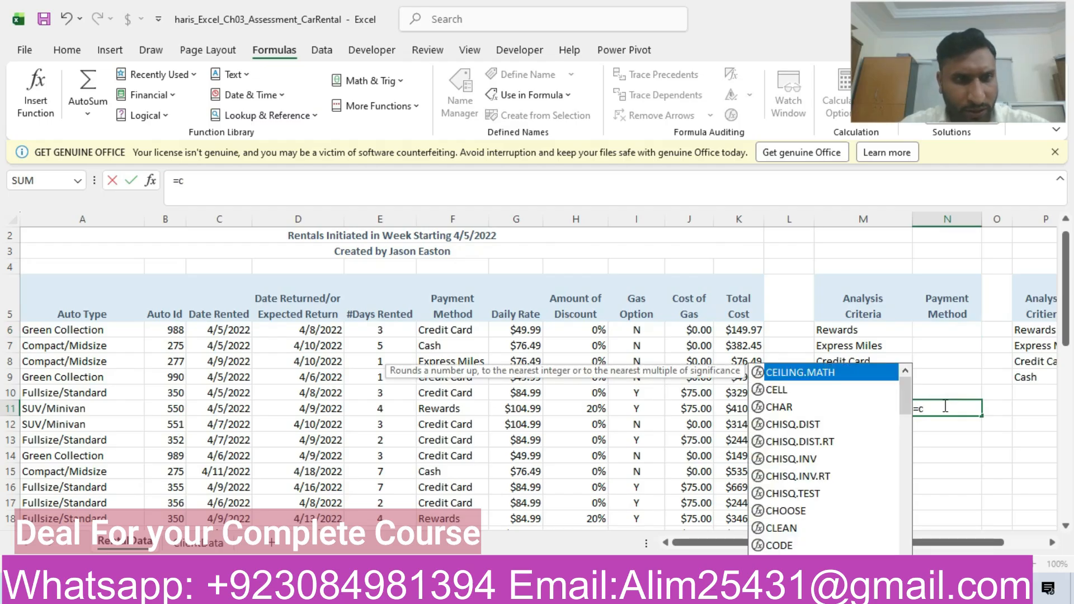
{"action": "type", "text": "ount"}
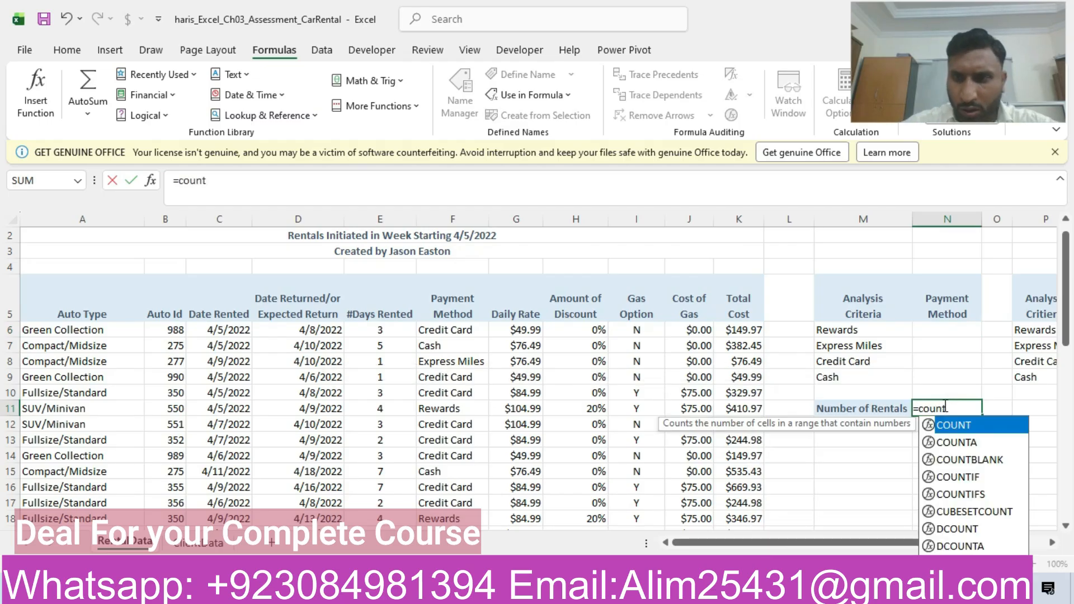
{"action": "type", "text": "("}
{"action": "key", "text": "BackSpace"}
{"action": "type", "text": "("}
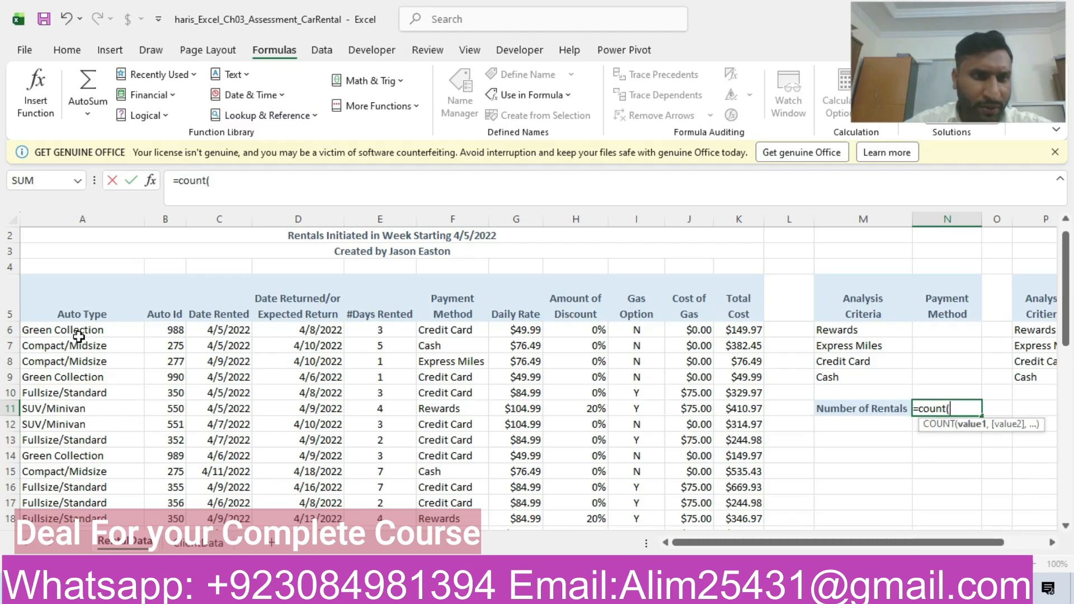
{"action": "left_click_drag", "start_coordinate": [78, 333], "coordinate": [67, 440]}
{"action": "type", "text": ")"}
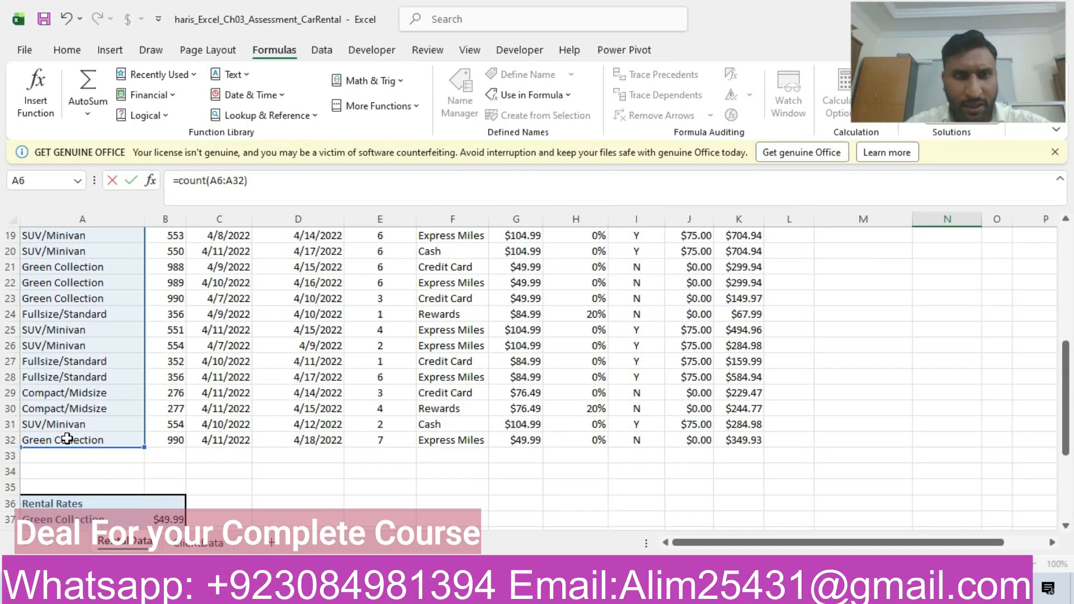
{"action": "key", "text": "Return"}
- Check step 8 in the Word instructions and change the N11 formula to =COUNTA(A6:A32)
{"action": "left_click_drag", "start_coordinate": [1066, 379], "coordinate": [1070, 330]}
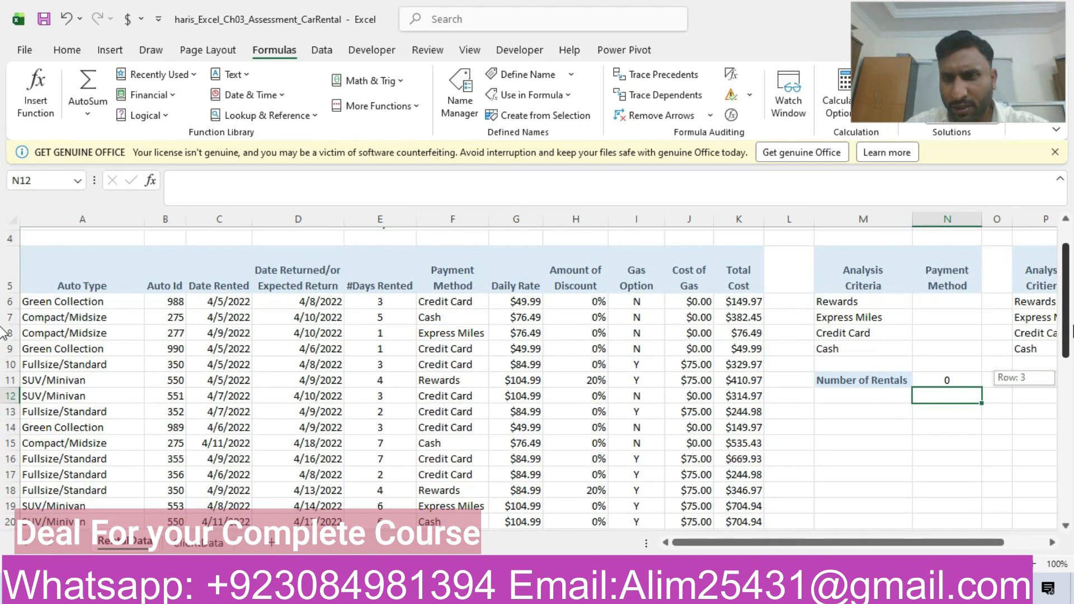
{"action": "left_click", "coordinate": [946, 376]}
{"action": "left_click", "coordinate": [786, 590]}
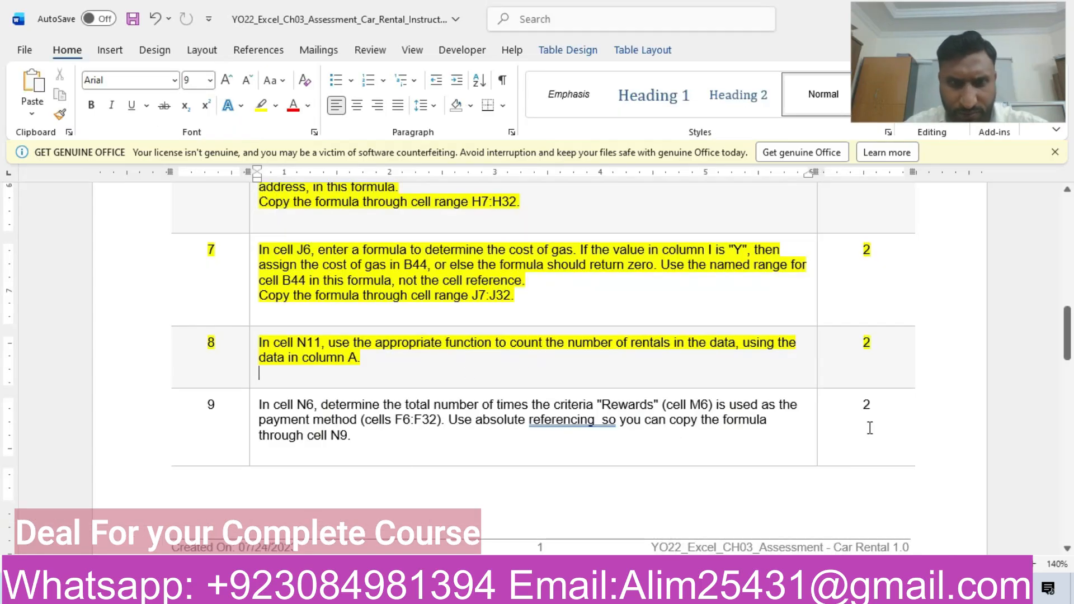
{"action": "key", "text": "alt+Tab"}
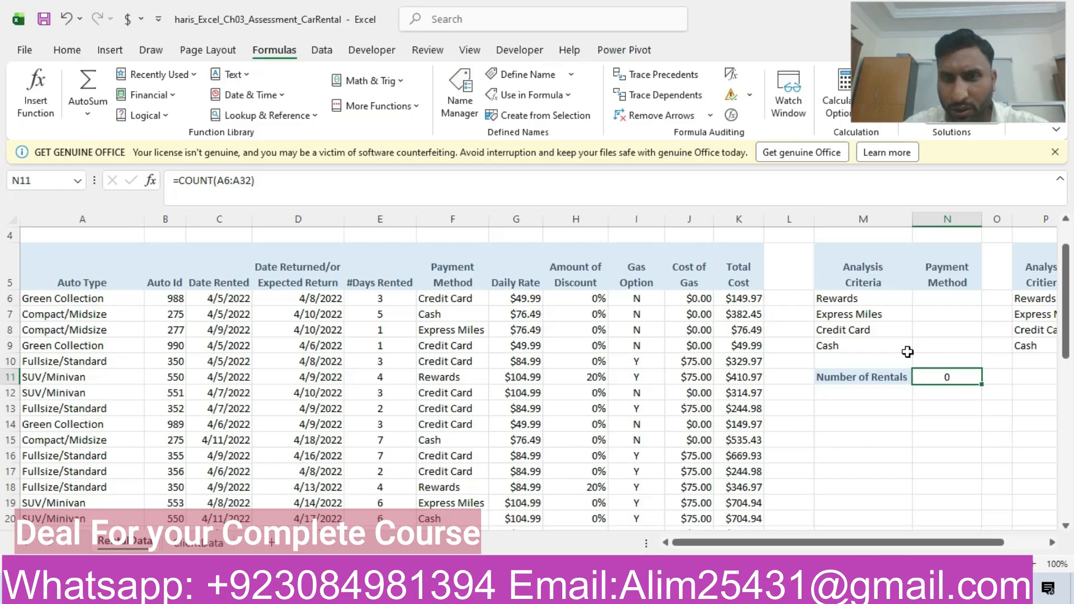
{"action": "left_click", "coordinate": [216, 184]}
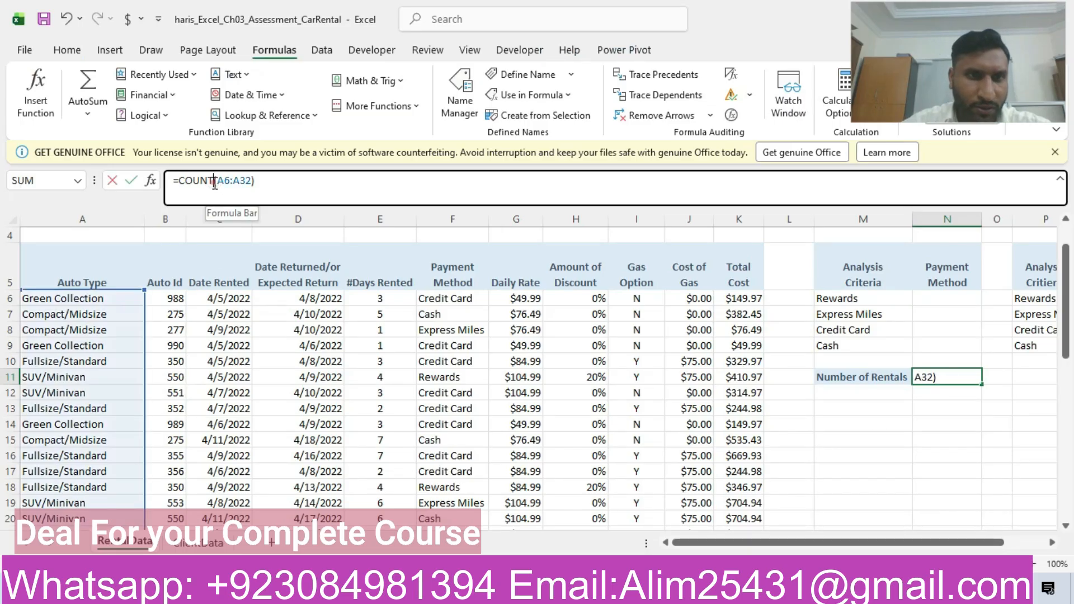
{"action": "type", "text": "A"}
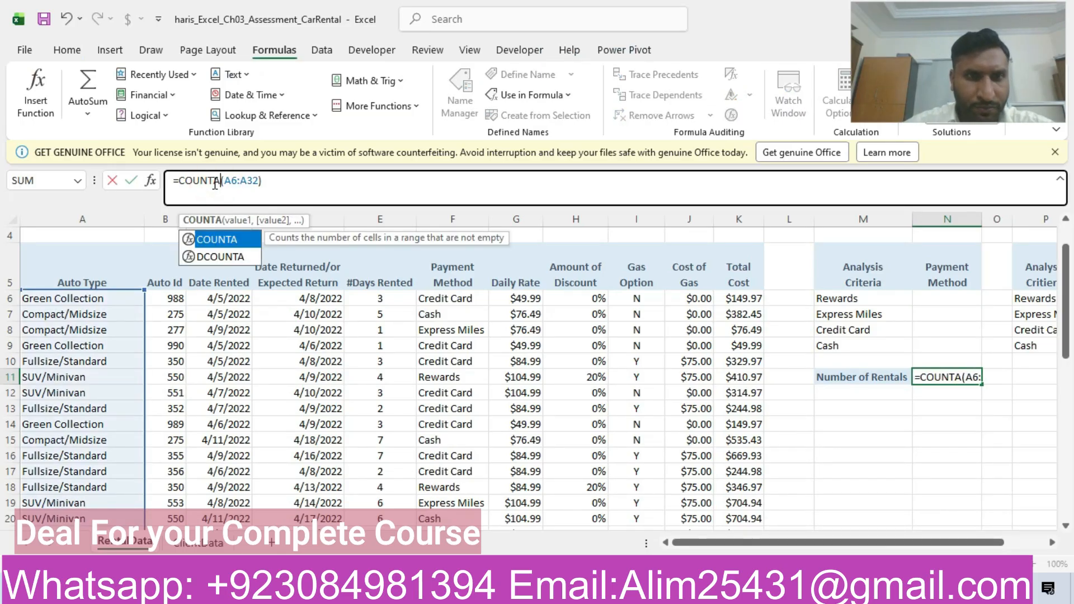
{"action": "key", "text": "Return"}
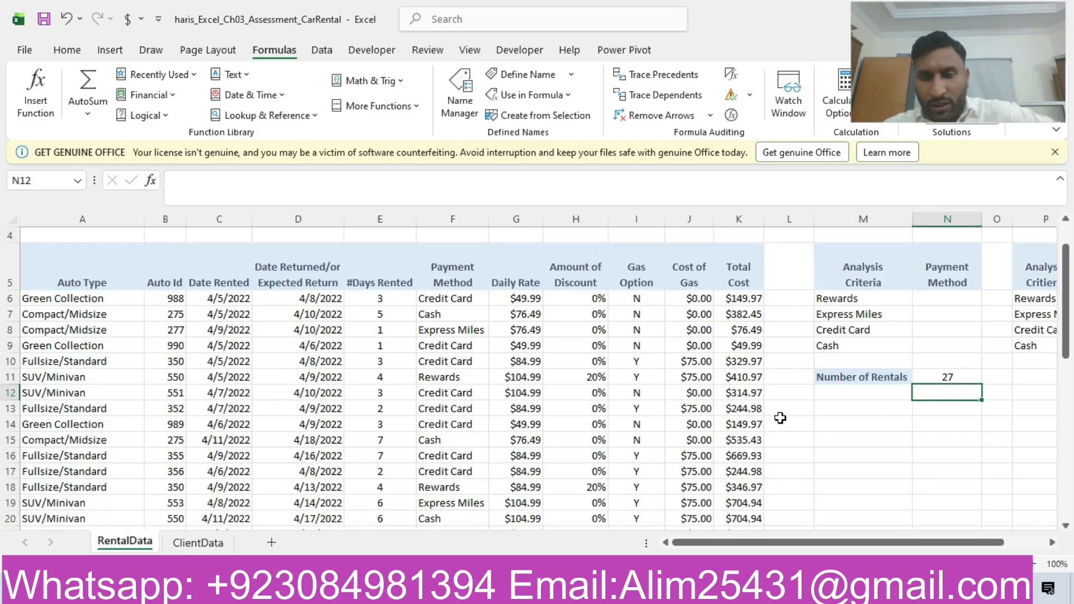
- Switch to the Word instructions and highlight the step 9 row in yellow
{"action": "key", "text": "alt+Tab"}
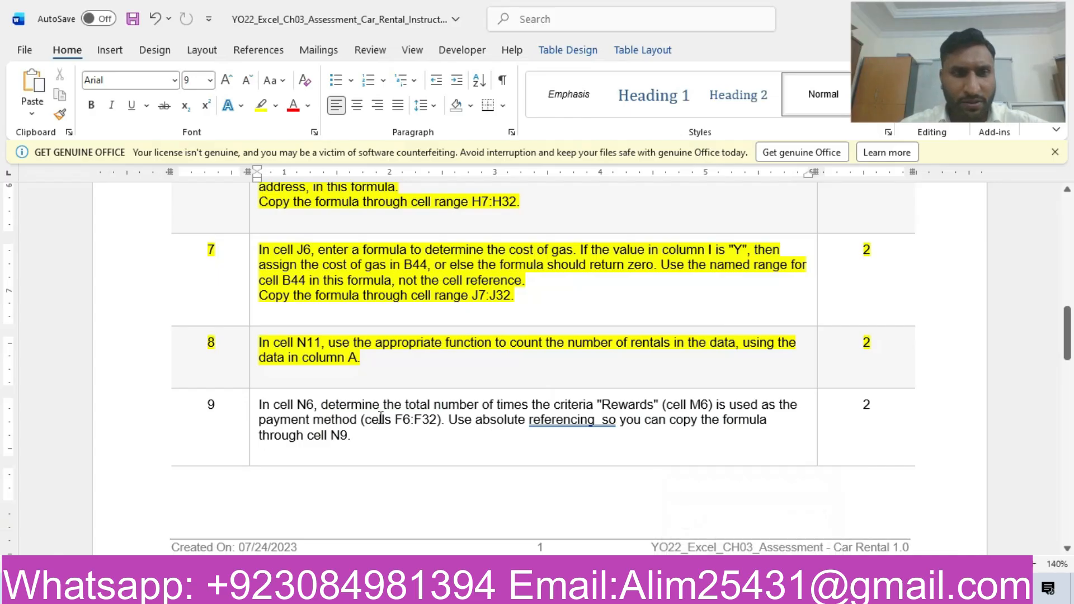
{"action": "left_click", "coordinate": [114, 444]}
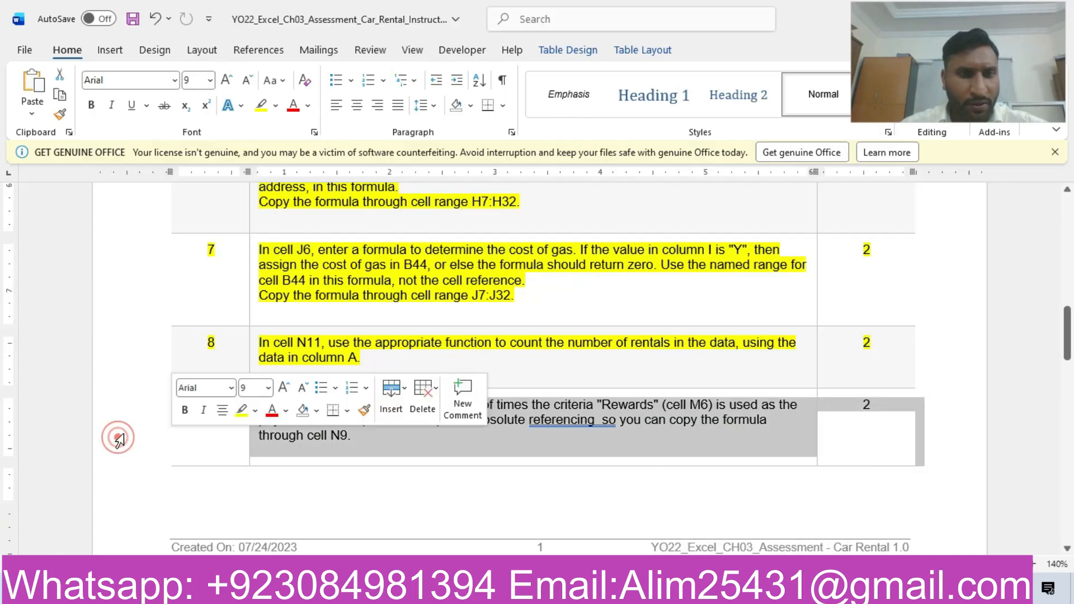
{"action": "left_click", "coordinate": [237, 410]}
{"action": "left_click", "coordinate": [414, 456]}
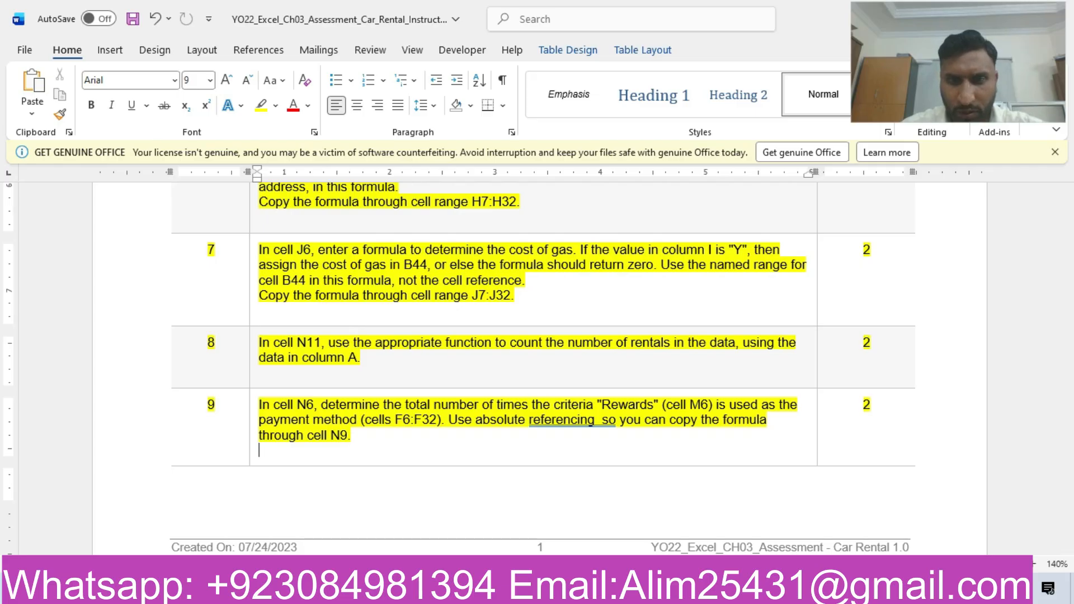
- Return to the Excel rental sheet and try =COUNTIF(M6,F6:F32) in cell N6 for the Rewards payment count
{"action": "key", "text": "alt+Tab"}
{"action": "left_click", "coordinate": [948, 298]}
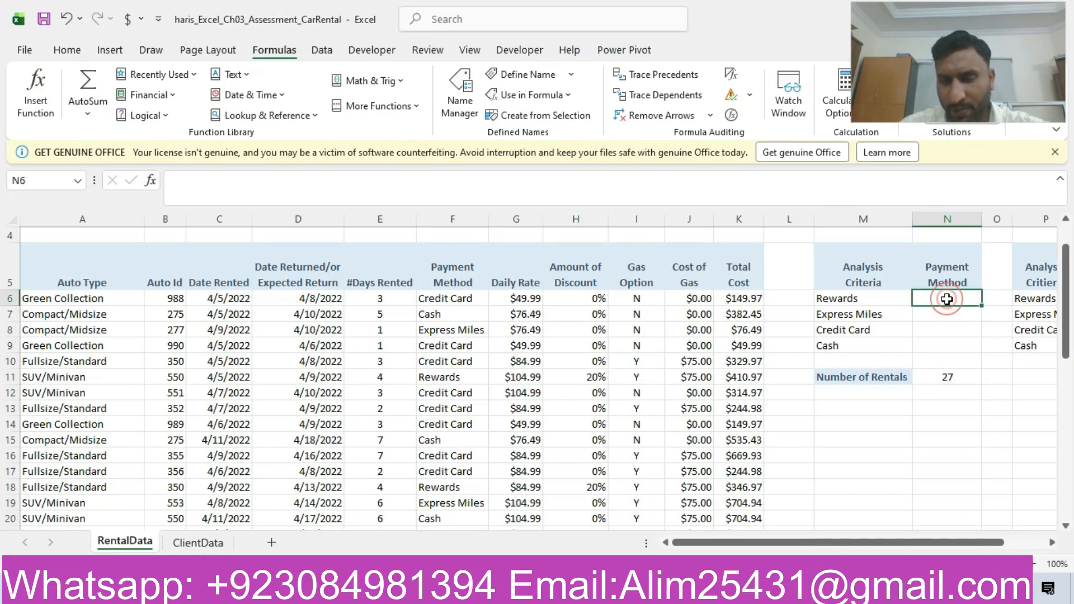
{"action": "type", "text": "=coun"}
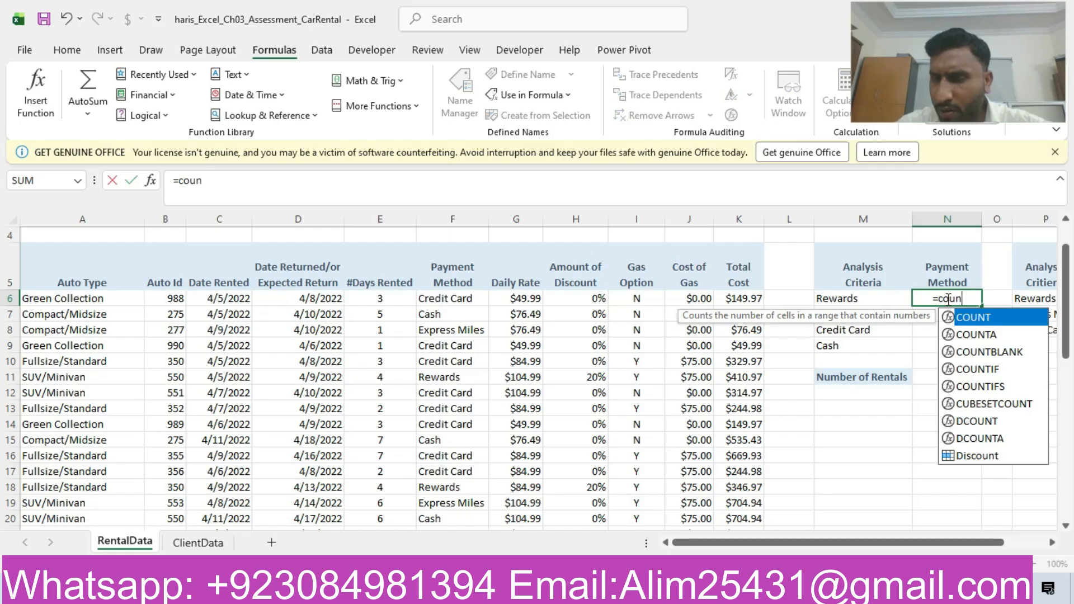
{"action": "double_click", "coordinate": [966, 369]}
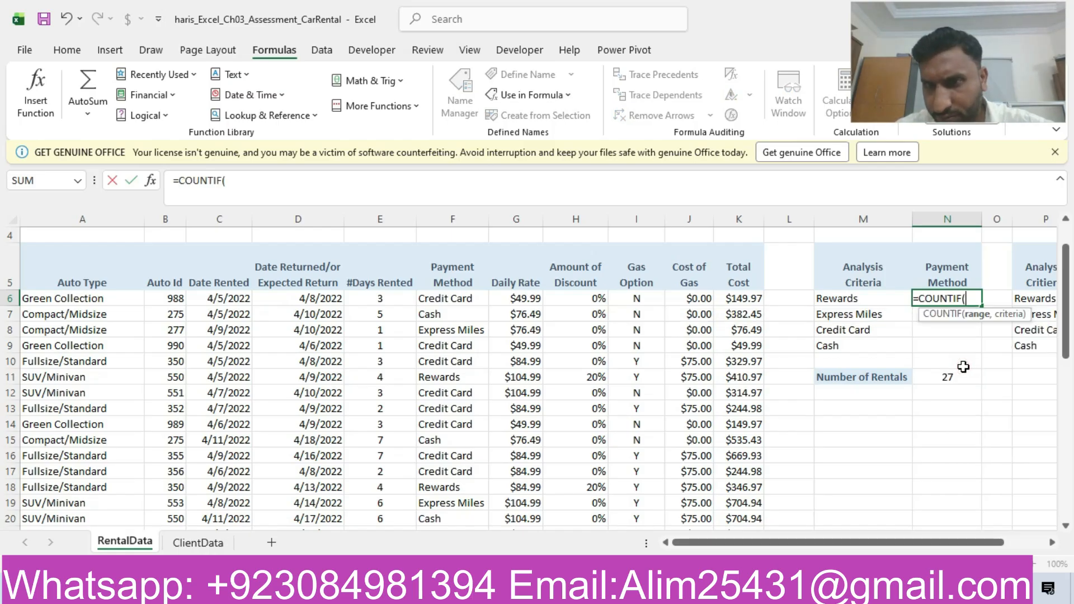
{"action": "left_click", "coordinate": [866, 297]}
{"action": "type", "text": ","}
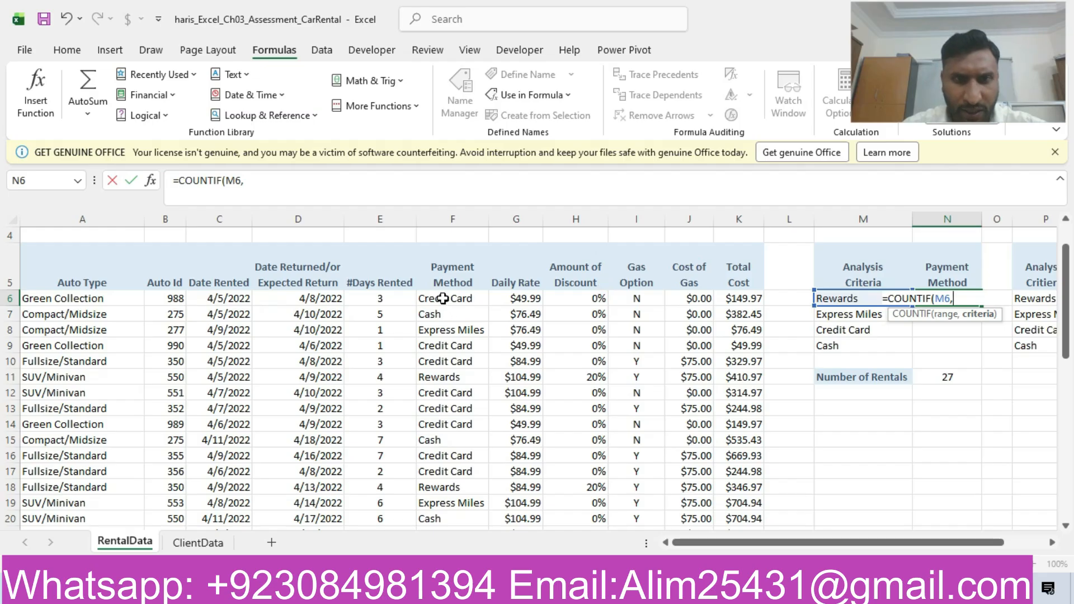
{"action": "left_click_drag", "start_coordinate": [444, 298], "coordinate": [458, 472]}
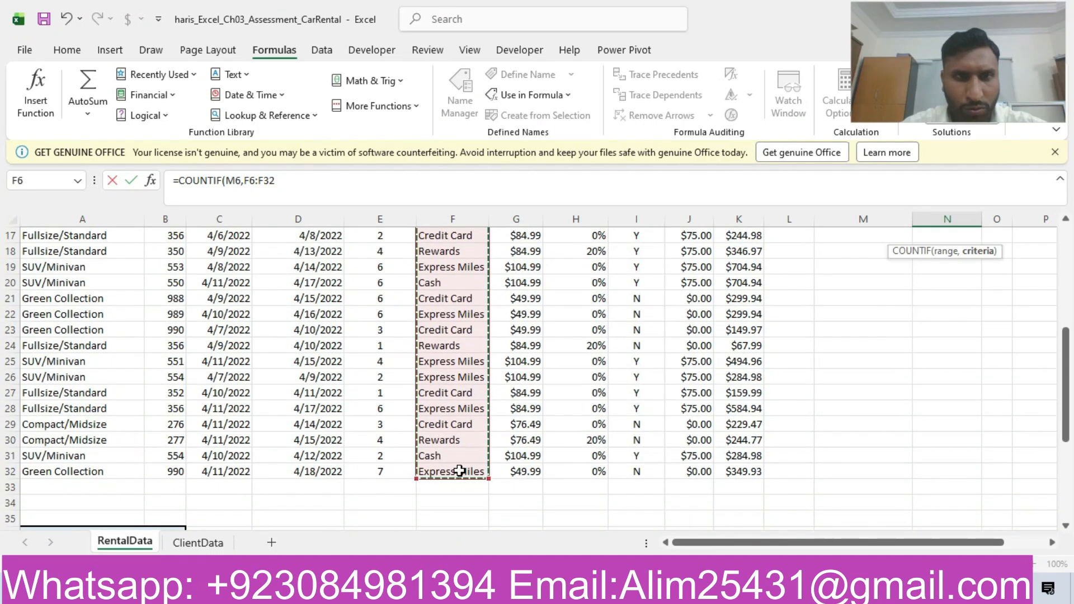
{"action": "left_click", "coordinate": [315, 183]}
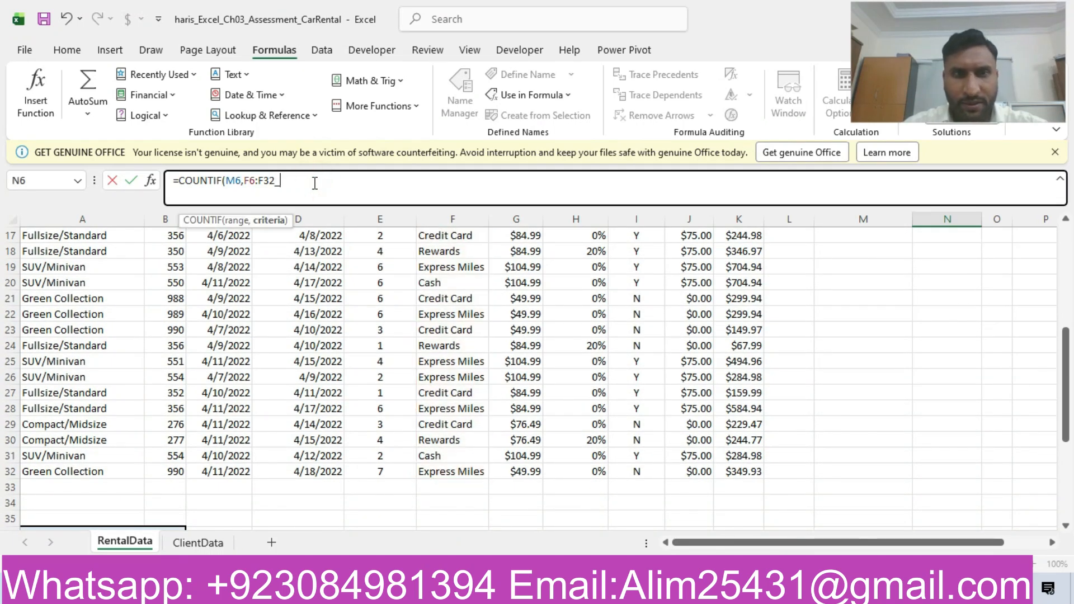
{"action": "type", "text": ")"}
{"action": "key", "text": "Return"}
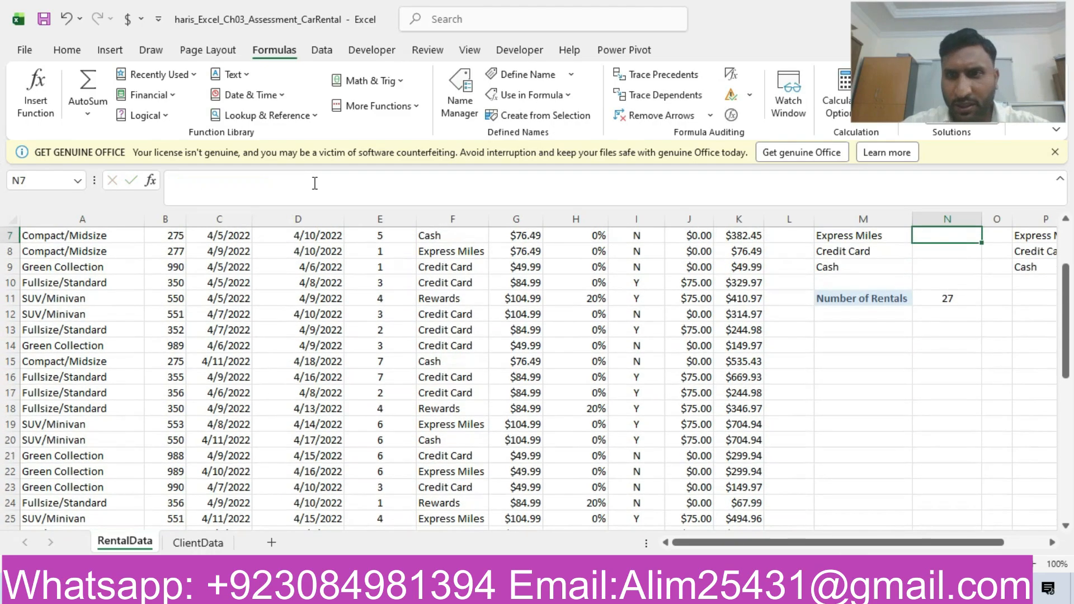
- Try replacing COUNTIF with COUNTA in the N6 formula, keeping the arguments M6,F6:F32
{"action": "scroll", "coordinate": [945, 334], "scroll_direction": "up", "scroll_amount": 2}
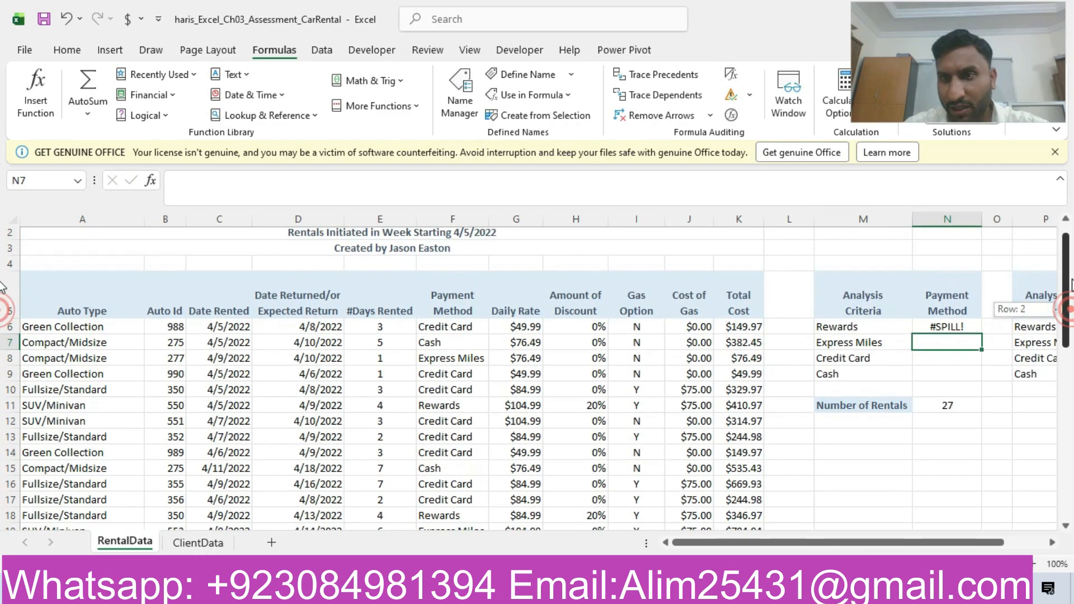
{"action": "left_click", "coordinate": [944, 333]}
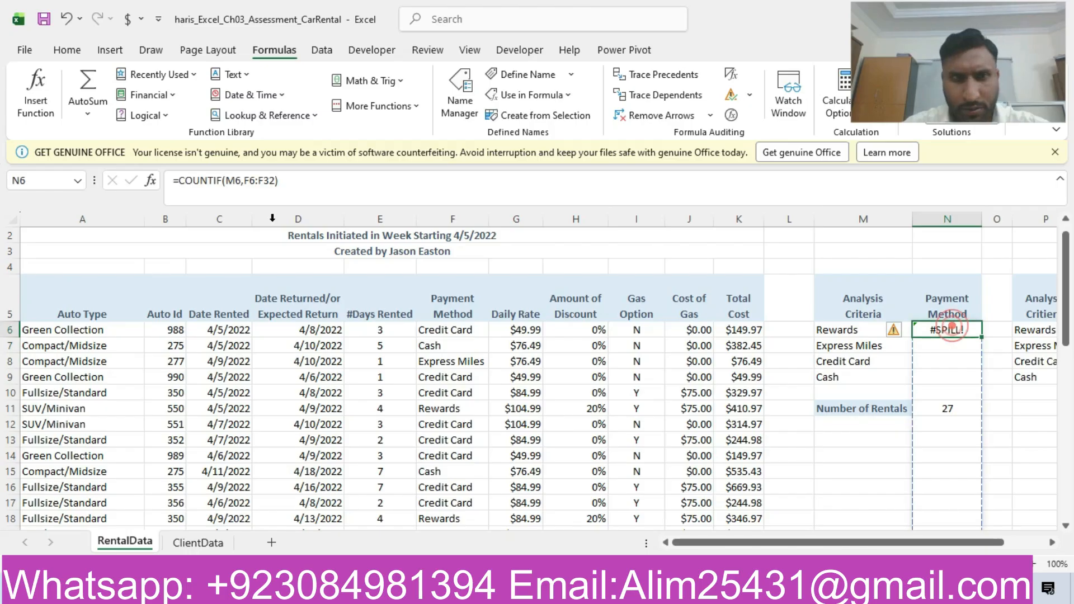
{"action": "left_click", "coordinate": [224, 180]}
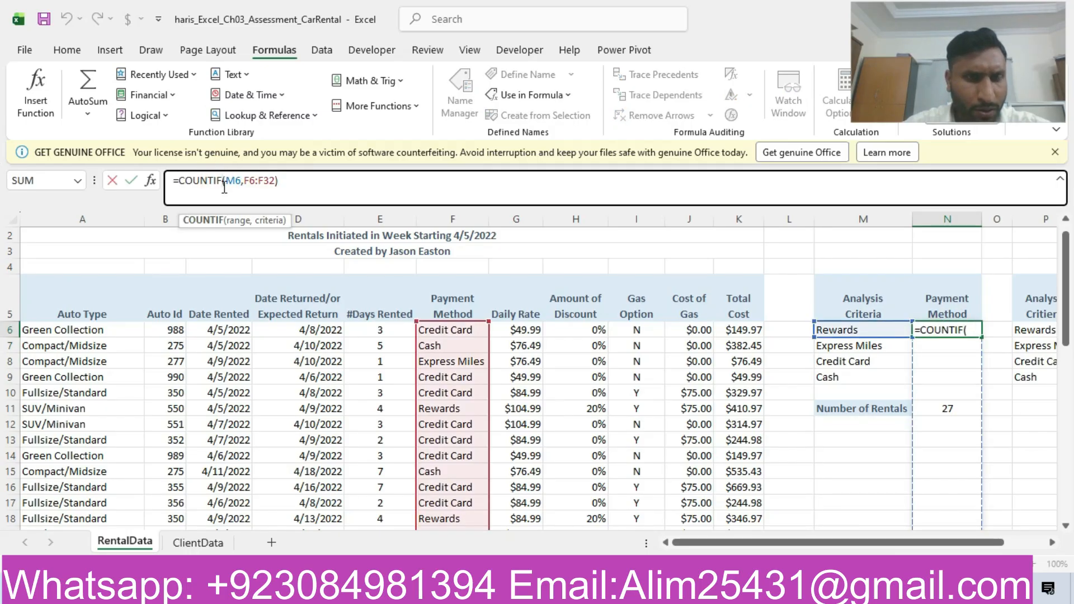
{"action": "key", "text": "BackSpace"}
{"action": "key", "text": "BackSpace"}
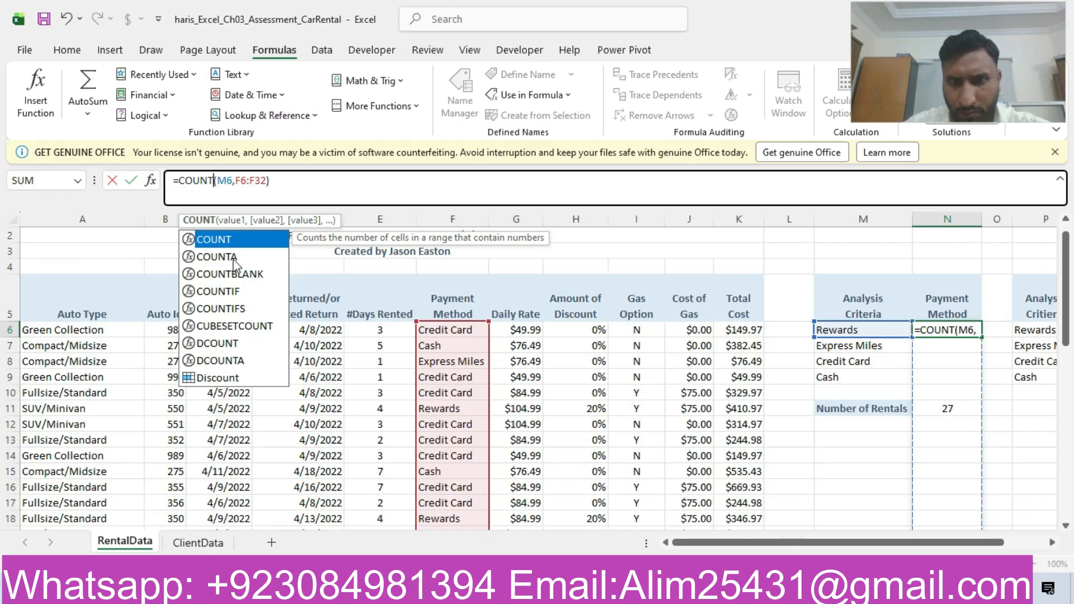
{"action": "type", "text": "A"}
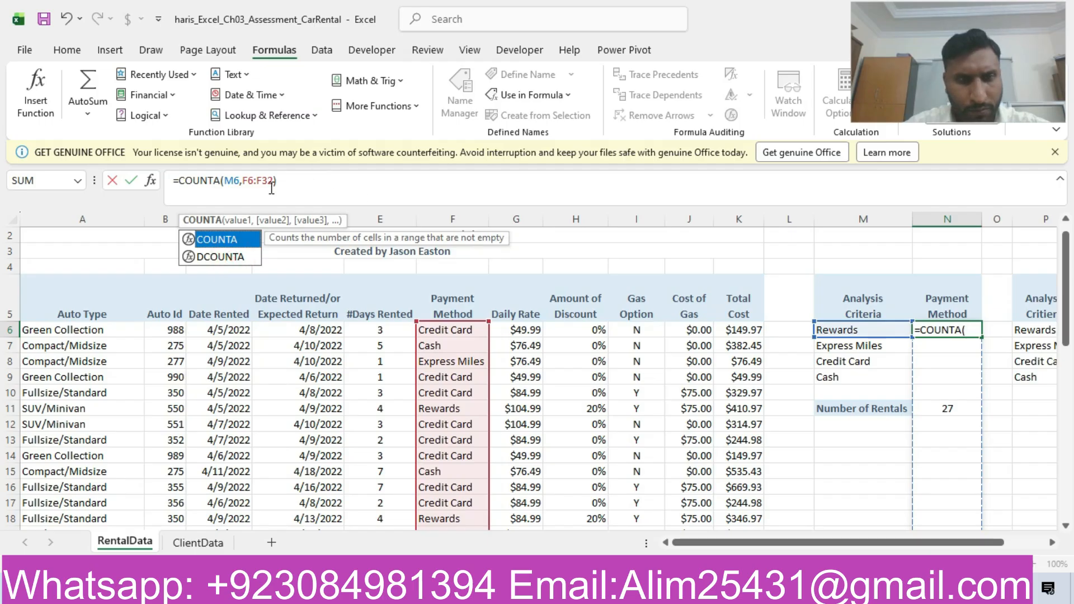
{"action": "key", "text": "Return"}
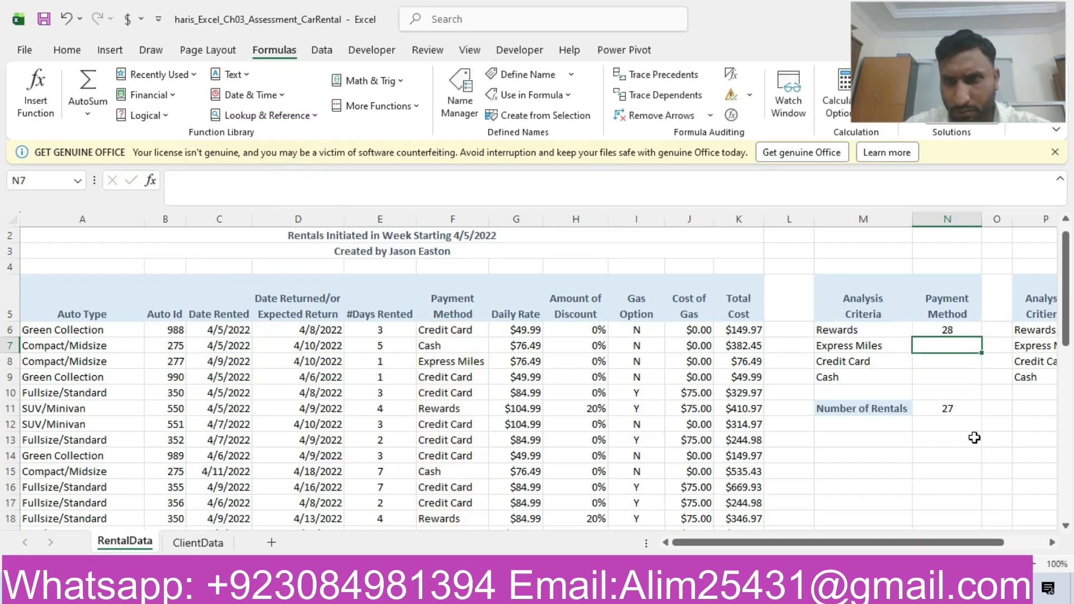
- Rebuild the N6 formula as =COUNTIF(F6:F32,M6), with the payment methods as range and the Rewards cell as criteria
{"action": "left_click", "coordinate": [953, 330]}
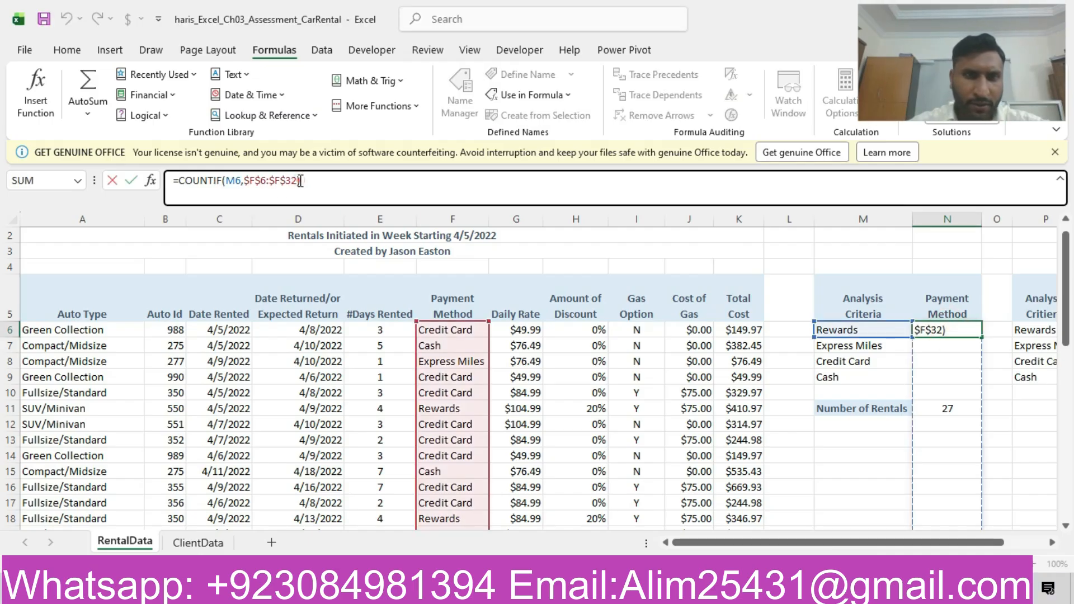
{"action": "key", "text": "BackSpace"}
{"action": "key", "text": "BackSpace"}
{"action": "key", "text": "BackSpace"}
{"action": "key", "text": "BackSpace"}
{"action": "key", "text": "BackSpace"}
{"action": "key", "text": "BackSpace"}
{"action": "key", "text": "BackSpace"}
{"action": "key", "text": "BackSpace"}
{"action": "key", "text": "BackSpace"}
{"action": "key", "text": "BackSpace"}
{"action": "key", "text": "BackSpace"}
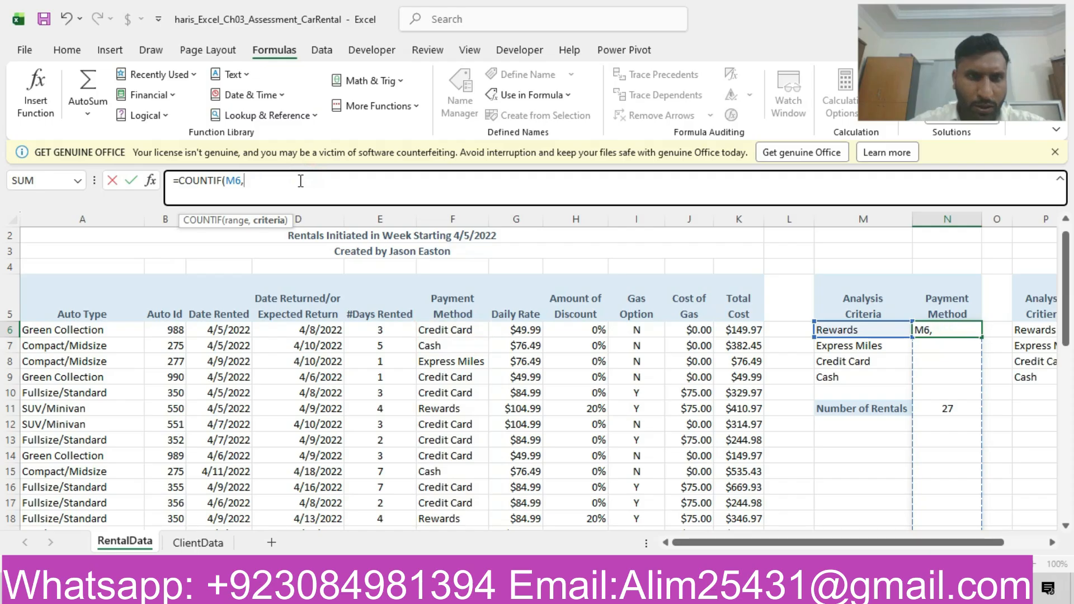
{"action": "key", "text": "BackSpace"}
{"action": "key", "text": "BackSpace"}
{"action": "key", "text": "BackSpace"}
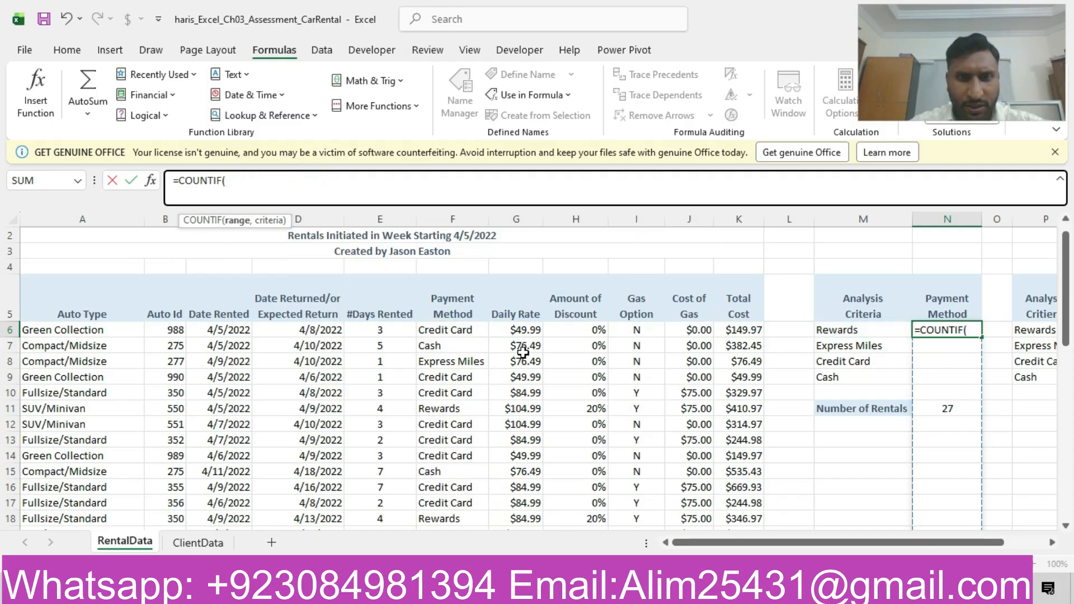
{"action": "left_click_drag", "start_coordinate": [471, 331], "coordinate": [452, 473]}
{"action": "type", "text": ","}
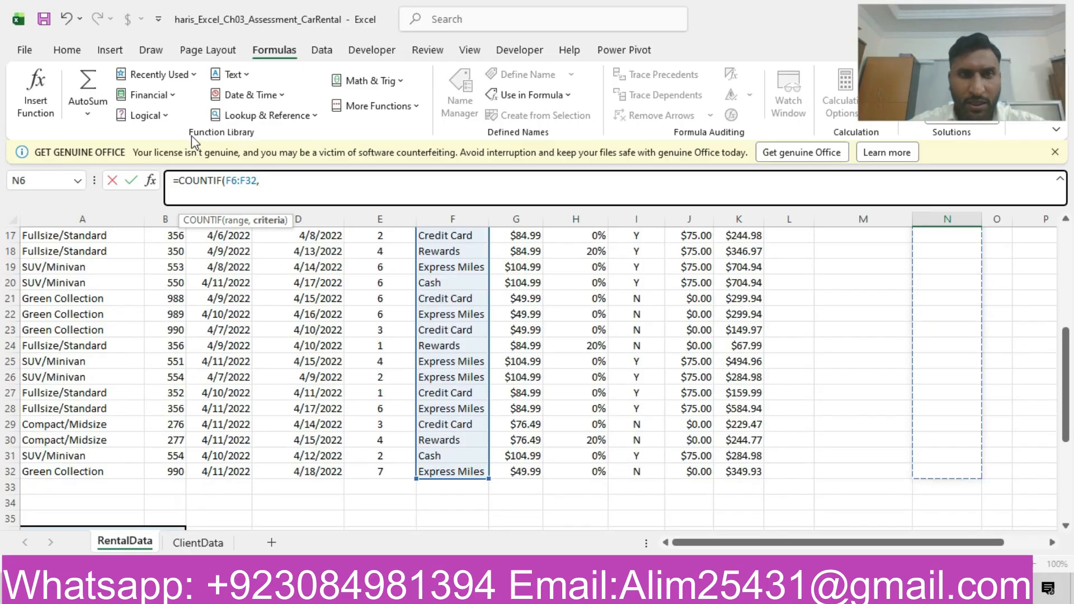
{"action": "left_click_drag", "start_coordinate": [1066, 401], "coordinate": [1066, 298]}
{"action": "left_click", "coordinate": [842, 351]}
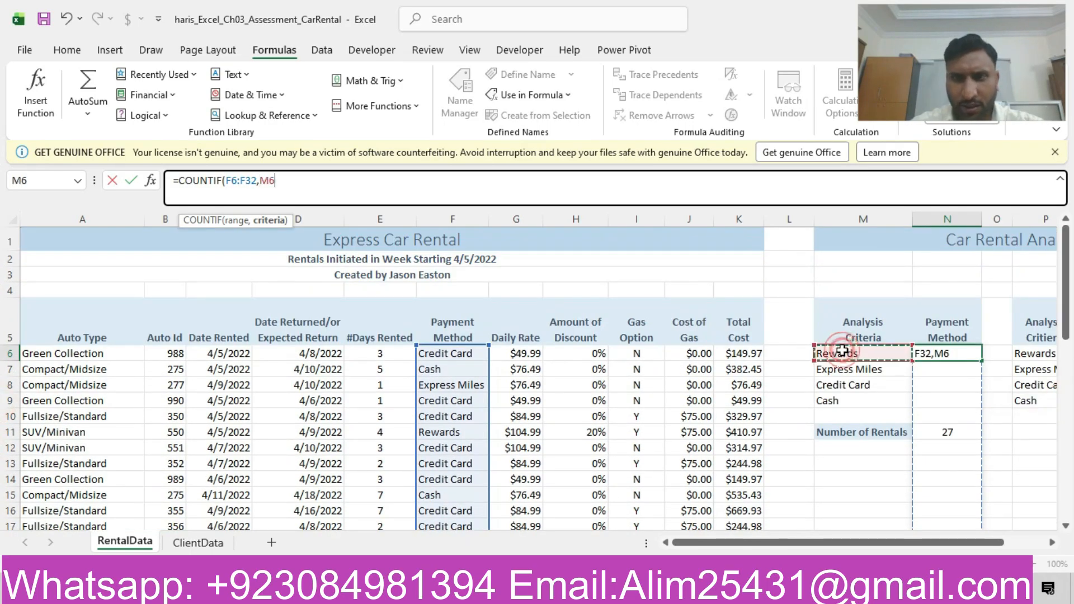
{"action": "key", "text": "Return"}
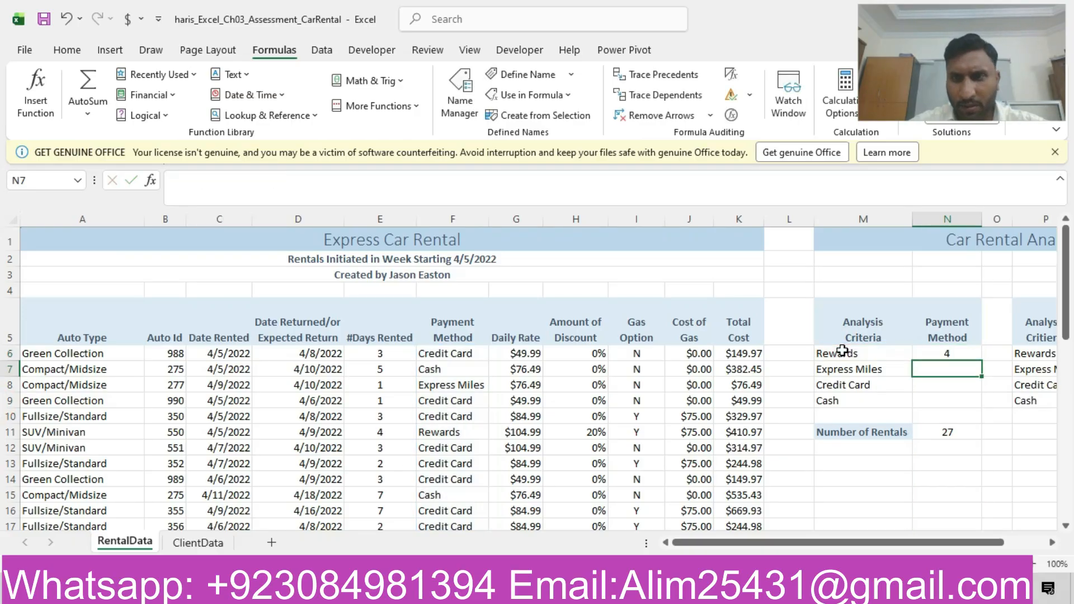
- Make the F6:F32 range absolute in the N6 COUNTIF formula and copy the formula down through N9
{"action": "left_click", "coordinate": [928, 353]}
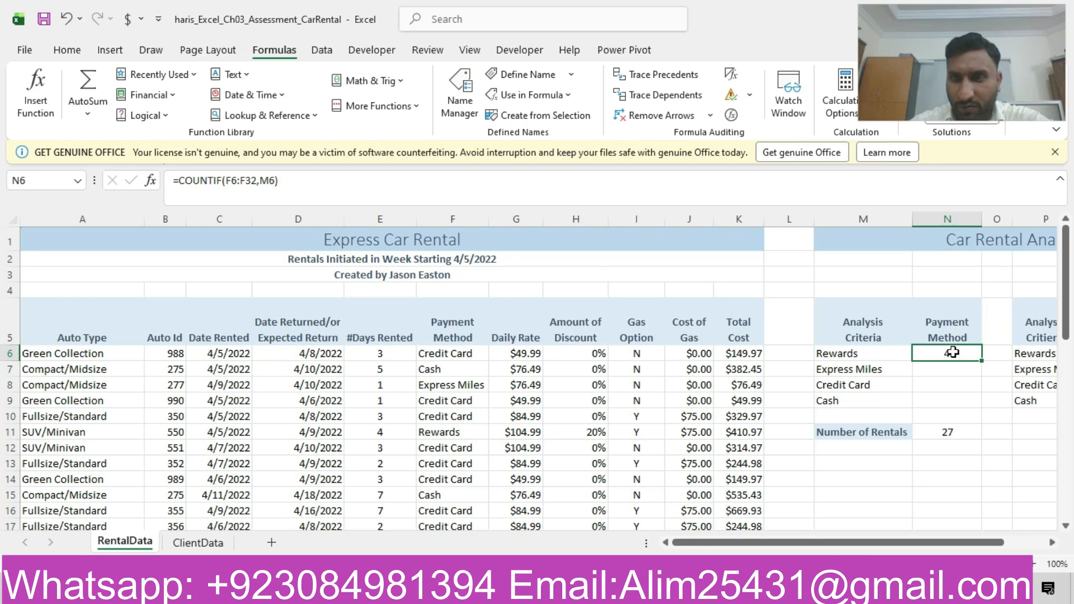
{"action": "double_click", "coordinate": [229, 183]}
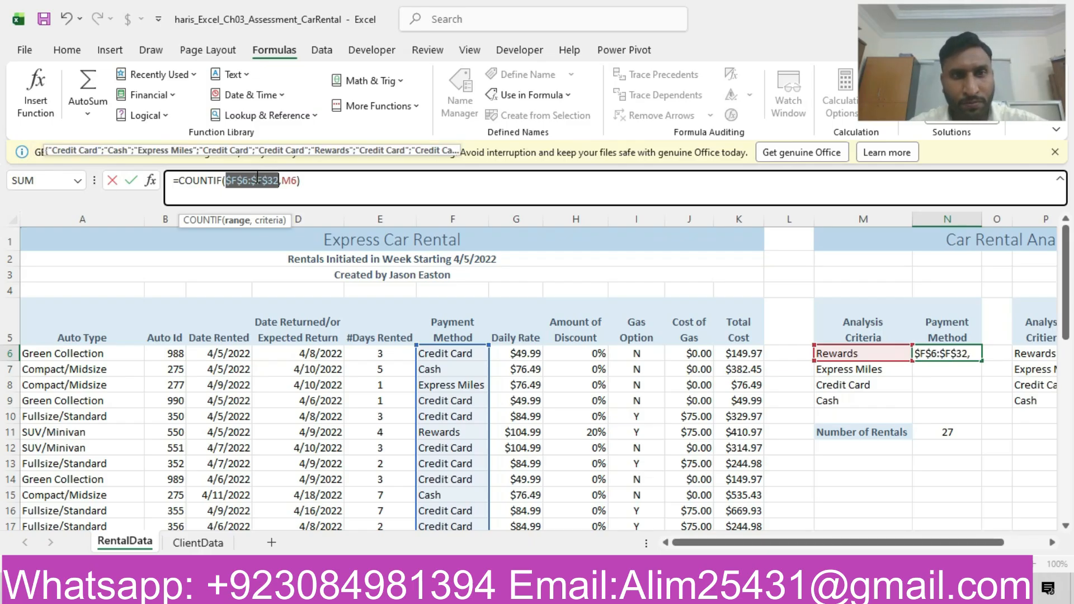
{"action": "key", "text": "Return"}
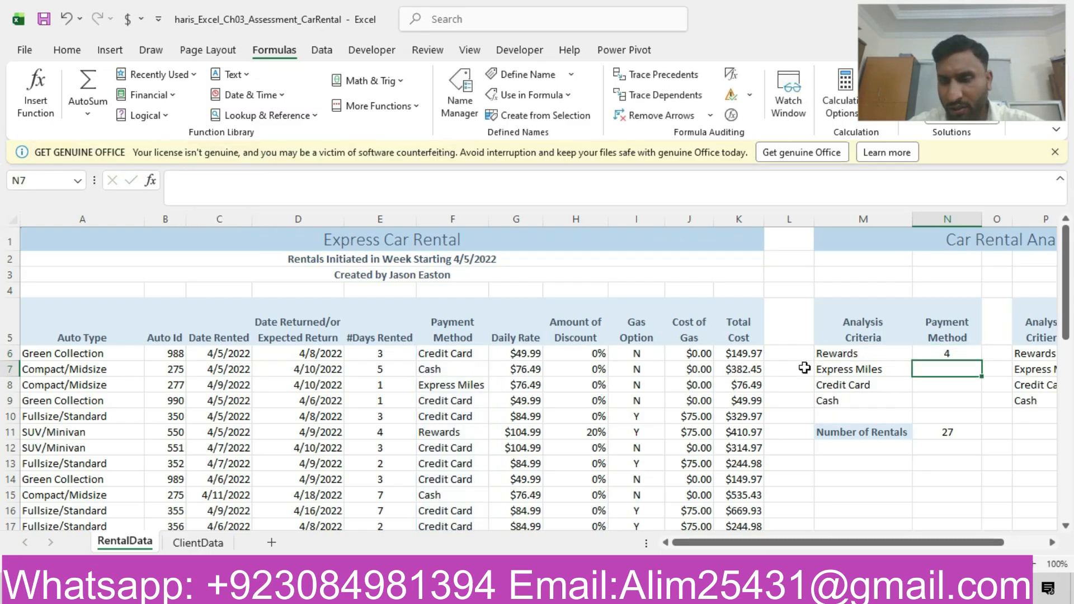
{"action": "left_click", "coordinate": [961, 353]}
{"action": "left_click_drag", "start_coordinate": [981, 360], "coordinate": [981, 407]}
{"action": "left_click", "coordinate": [936, 370]}
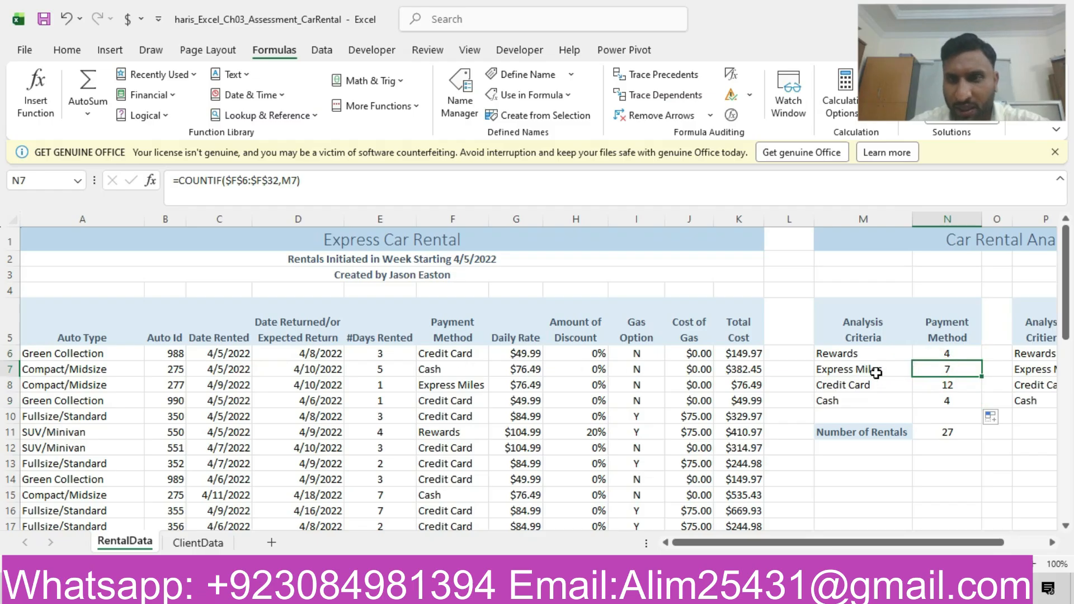
{"action": "left_click", "coordinate": [944, 382]}
{"action": "left_click", "coordinate": [830, 405]}
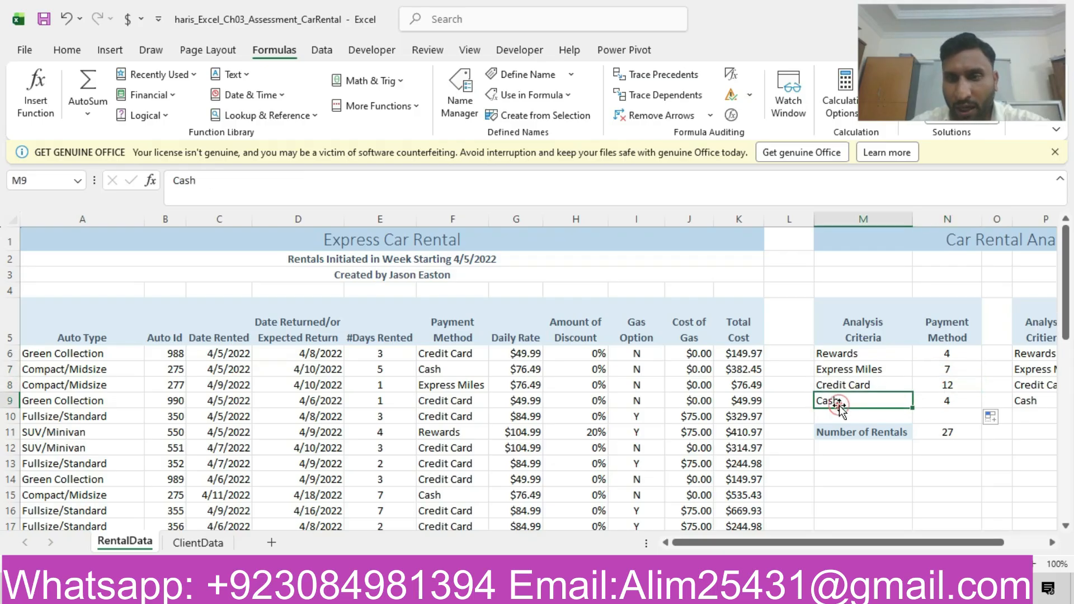
{"action": "left_click", "coordinate": [949, 412]}
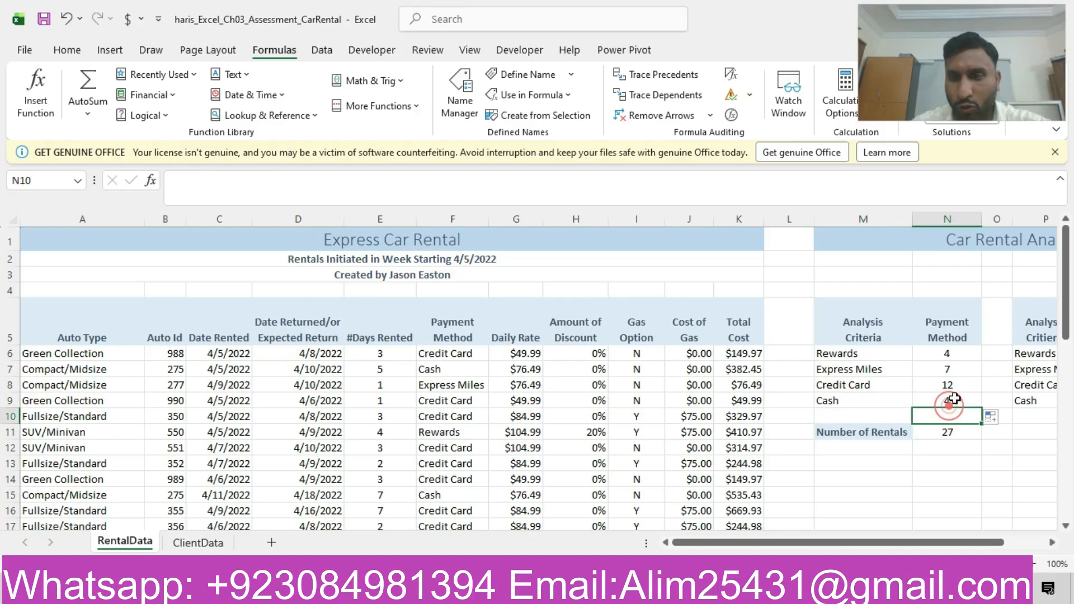
{"action": "left_click", "coordinate": [958, 432]}
- Switch to the Word instructions and highlight the step 10 row in yellow
{"action": "left_click", "coordinate": [750, 587]}
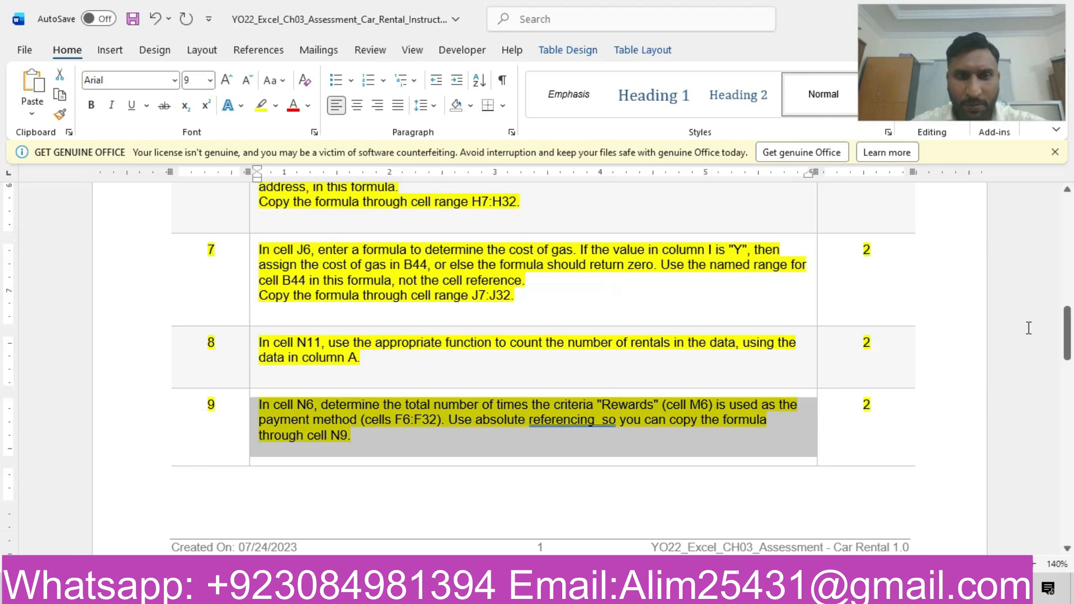
{"action": "left_click_drag", "start_coordinate": [1069, 363], "coordinate": [1070, 405]}
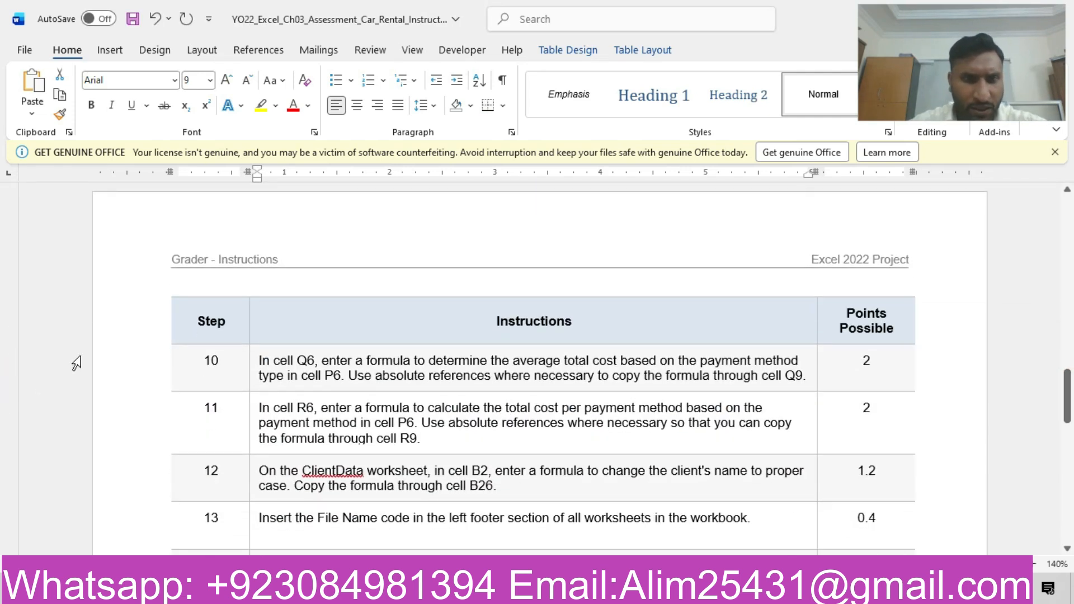
{"action": "left_click", "coordinate": [122, 373]}
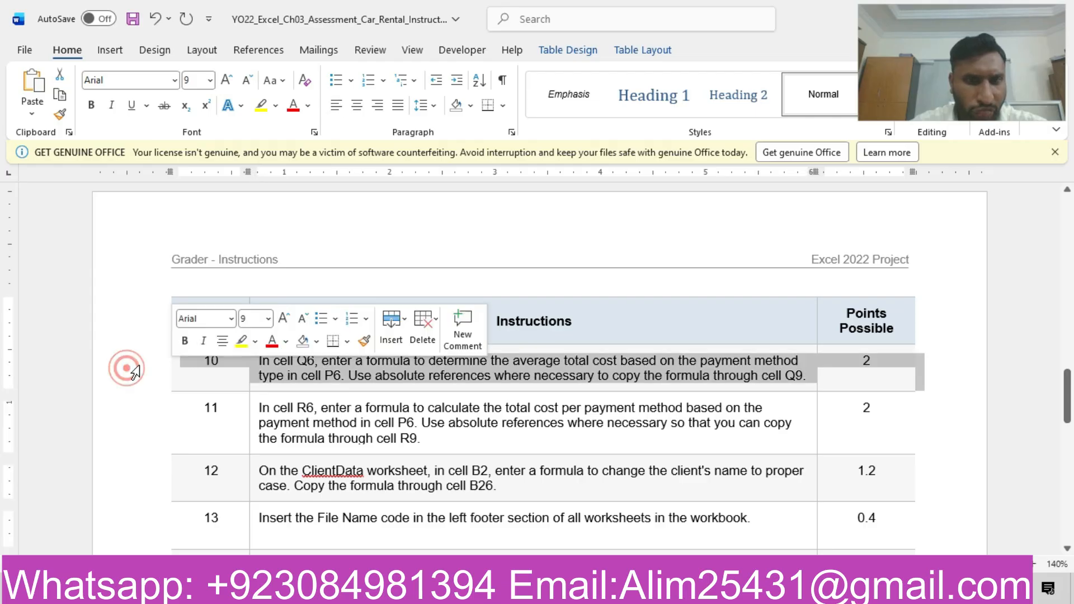
{"action": "left_click", "coordinate": [242, 341]}
{"action": "left_click", "coordinate": [317, 376]}
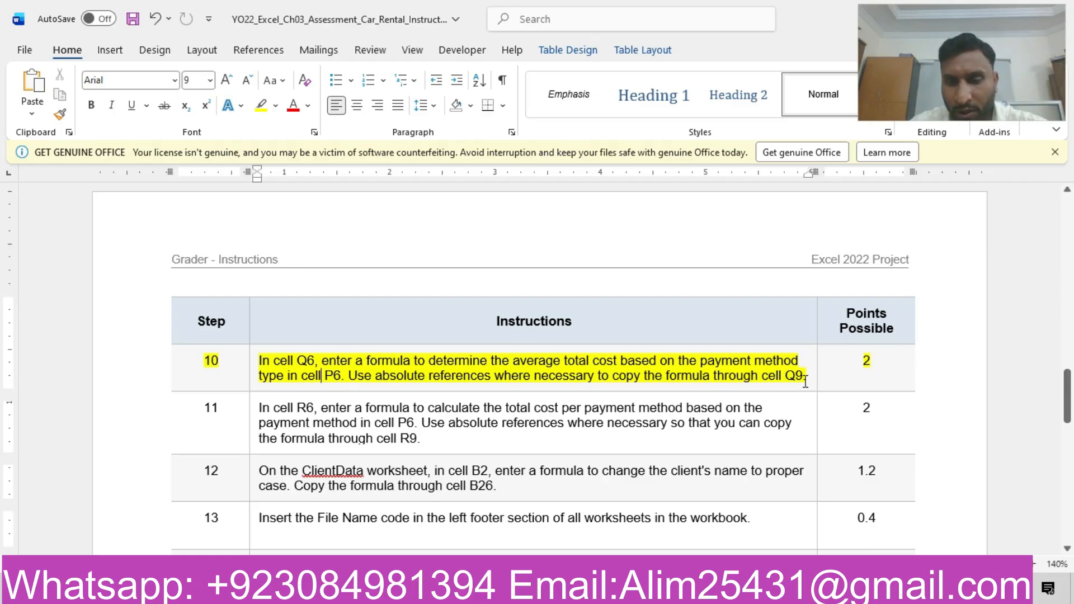
- Return to the Excel rental sheet and start an AVERAGEIF formula in cell Q6 for the Rewards average total cost
{"action": "key", "text": "alt+Tab"}
{"action": "left_click_drag", "start_coordinate": [841, 540], "coordinate": [918, 541]}
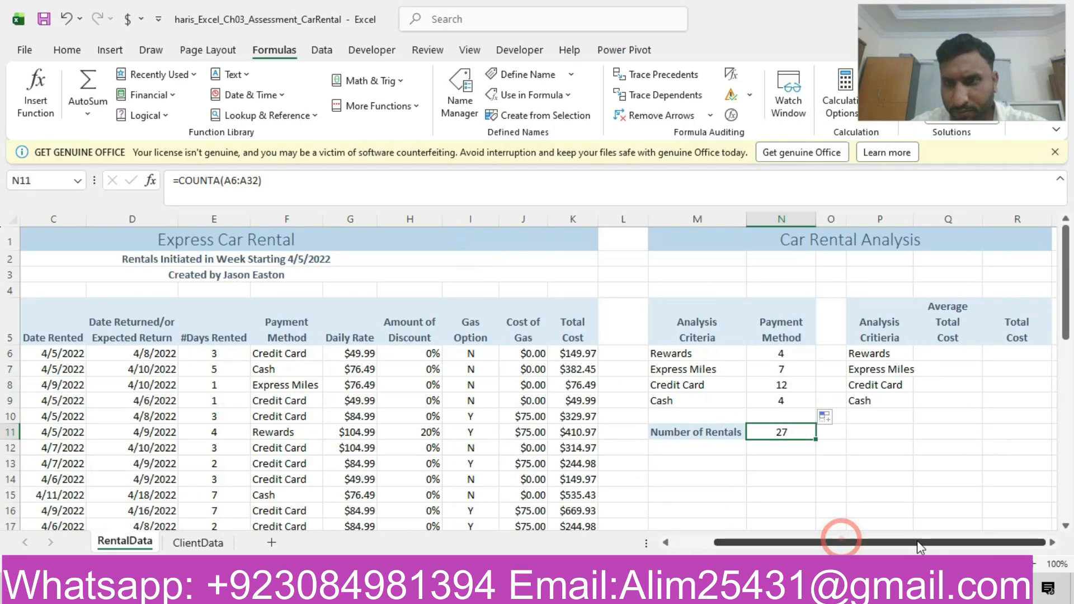
{"action": "left_click", "coordinate": [943, 350]}
{"action": "type", "text": "="}
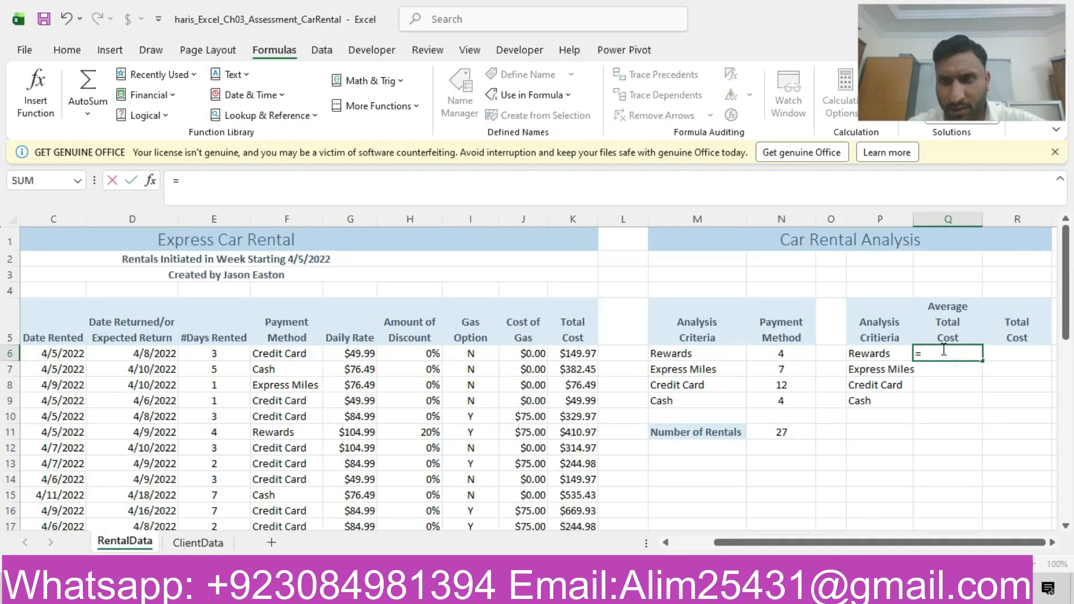
{"action": "type", "text": "avera"}
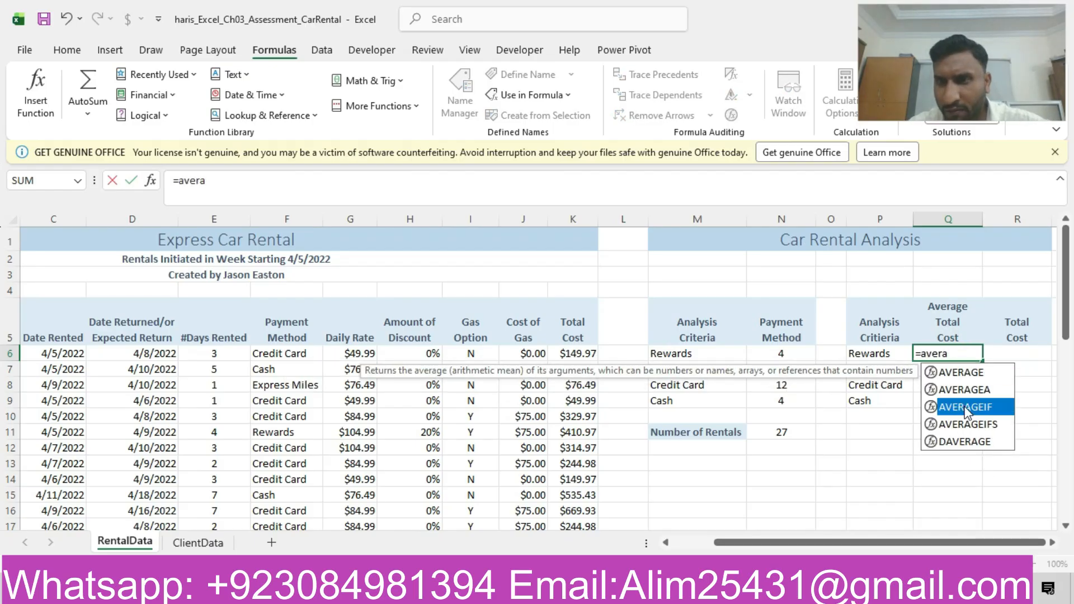
{"action": "double_click", "coordinate": [964, 407]}
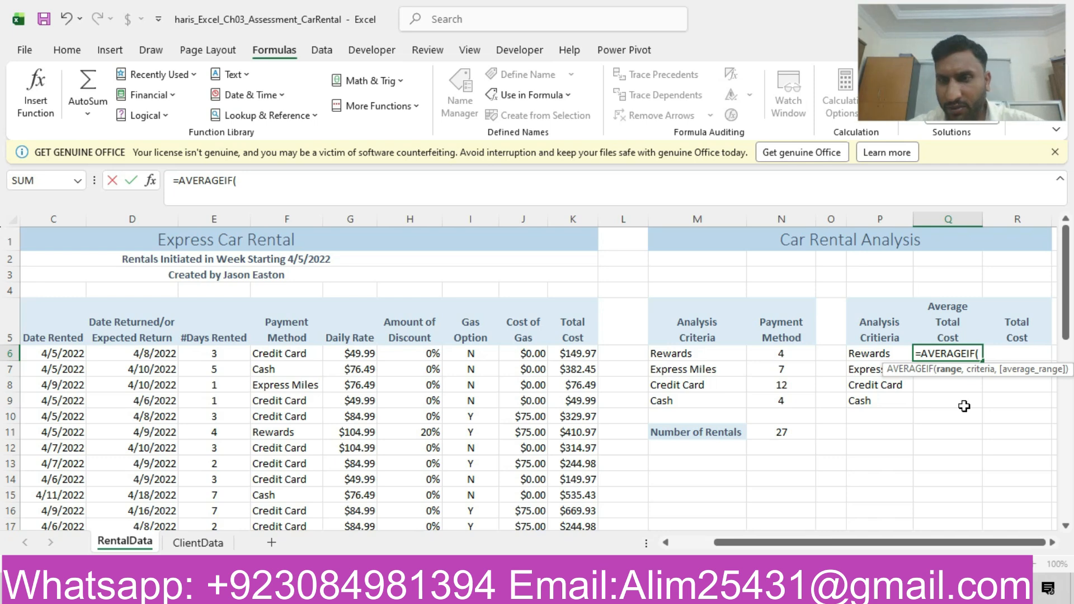
{"action": "left_click_drag", "start_coordinate": [574, 355], "coordinate": [587, 507]}
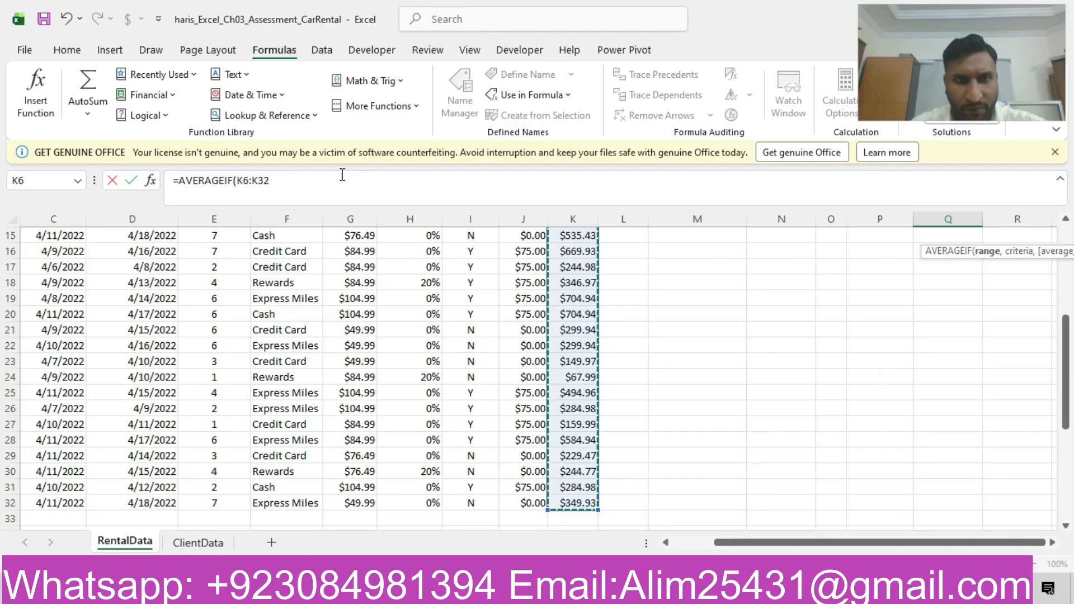
{"action": "left_click", "coordinate": [342, 175]}
{"action": "type", "text": ","}
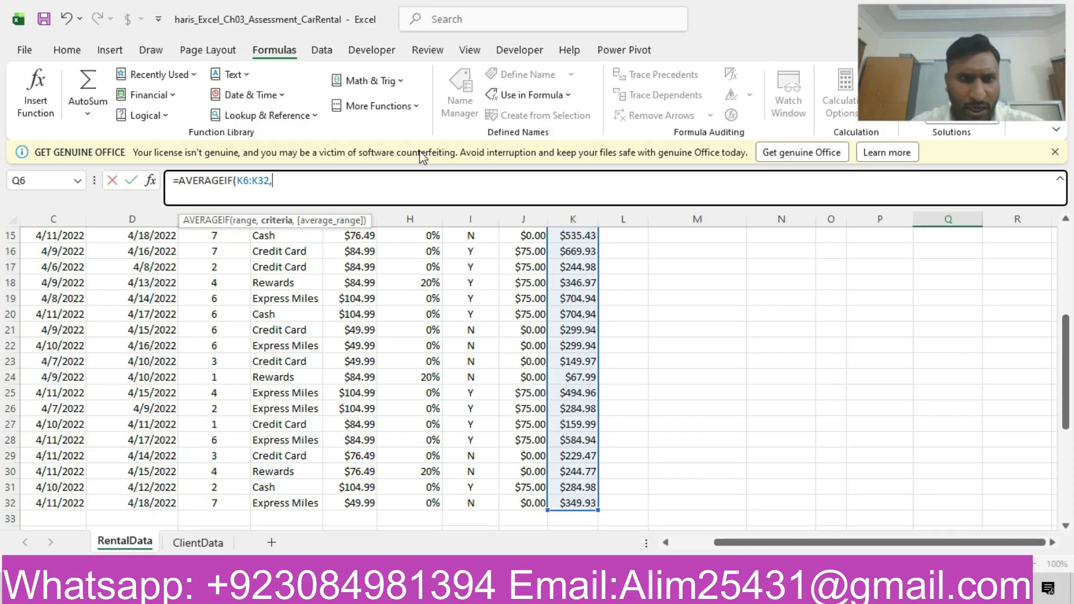
{"action": "key", "text": "BackSpace"}
{"action": "key", "text": "BackSpace"}
{"action": "key", "text": "BackSpace"}
{"action": "key", "text": "BackSpace"}
- Complete the Q6 formula as =AVERAGEIF(F6:F32,P6,K6:K32), averaging the total costs by payment method
{"action": "left_click_drag", "start_coordinate": [1066, 411], "coordinate": [1069, 319]}
{"action": "left_click_drag", "start_coordinate": [291, 354], "coordinate": [281, 503]}
{"action": "type", "text": ","}
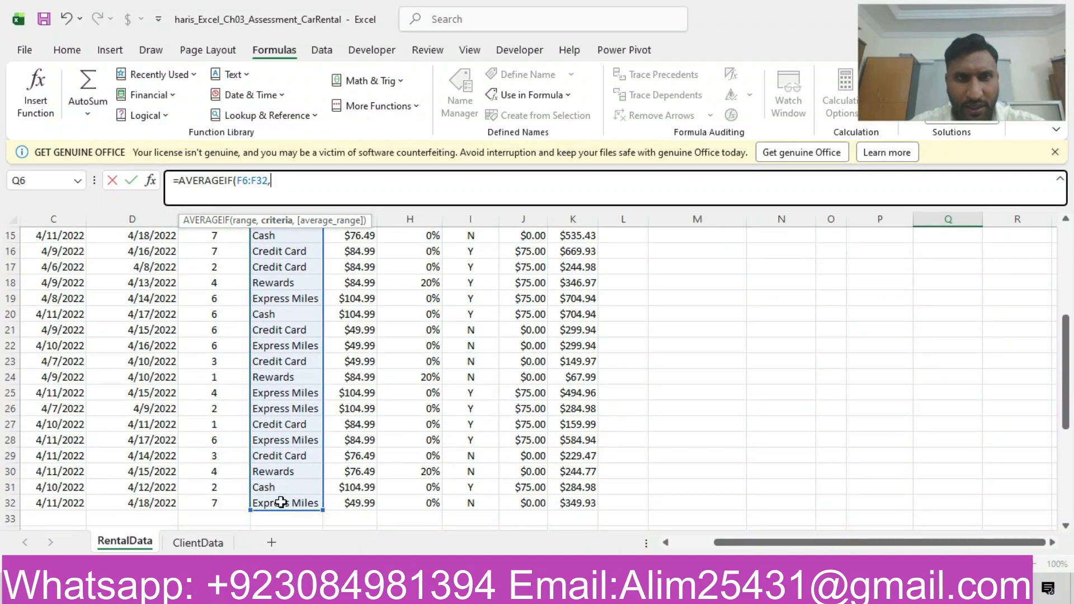
{"action": "left_click_drag", "start_coordinate": [1063, 397], "coordinate": [1070, 288]}
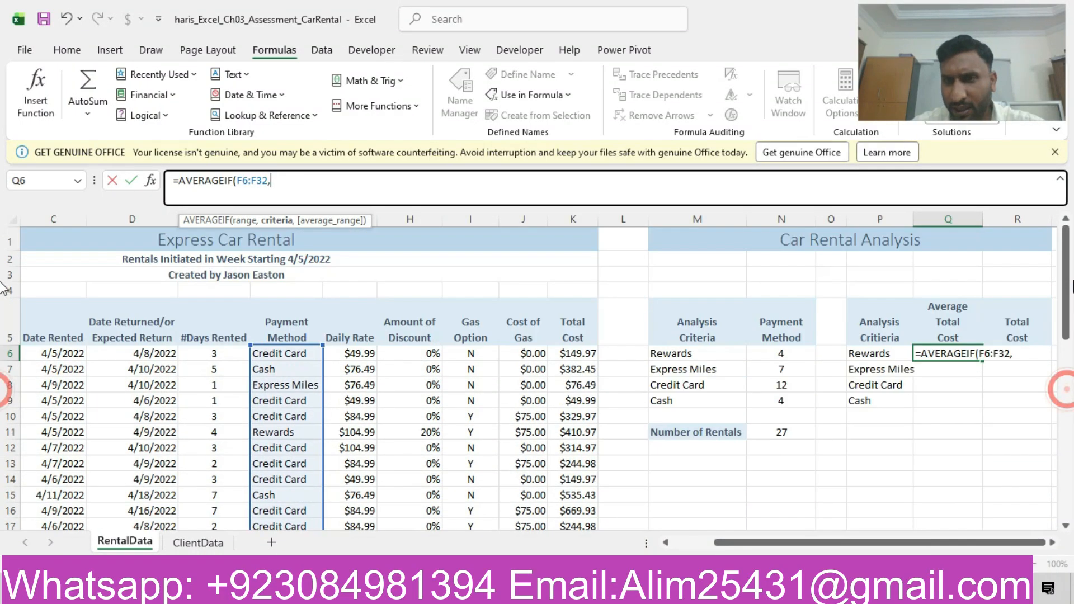
{"action": "left_click", "coordinate": [872, 353]}
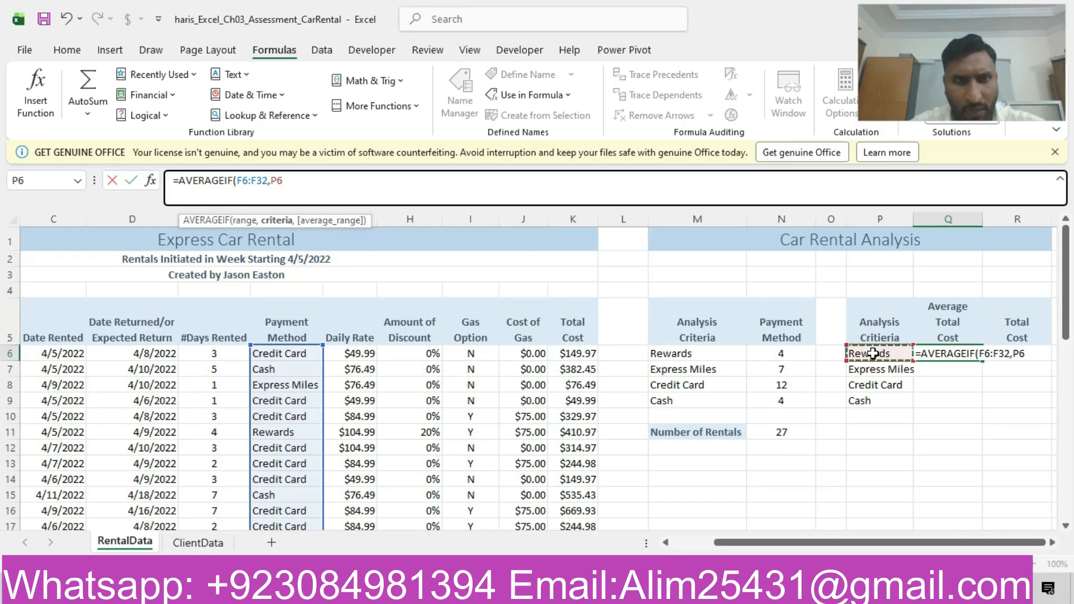
{"action": "type", "text": ","}
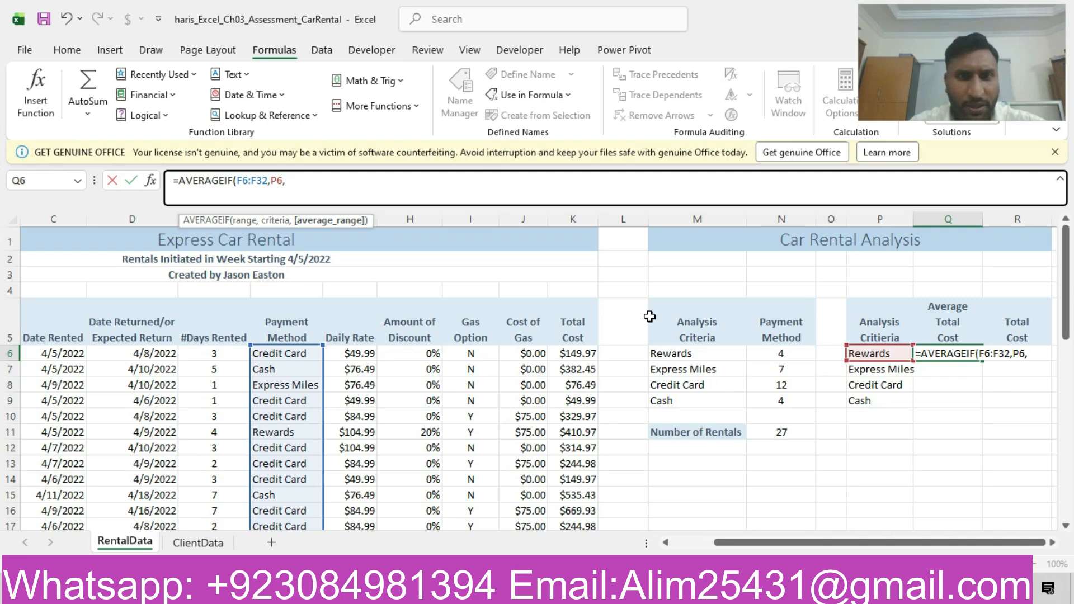
{"action": "left_click_drag", "start_coordinate": [585, 351], "coordinate": [580, 443]}
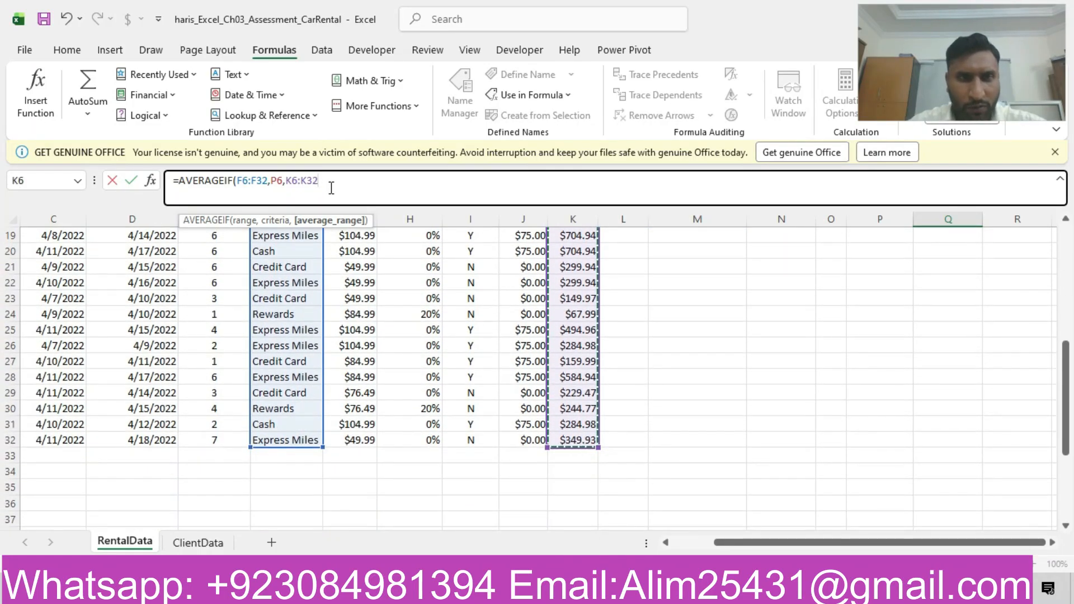
{"action": "type", "text": ")"}
{"action": "key", "text": "Return"}
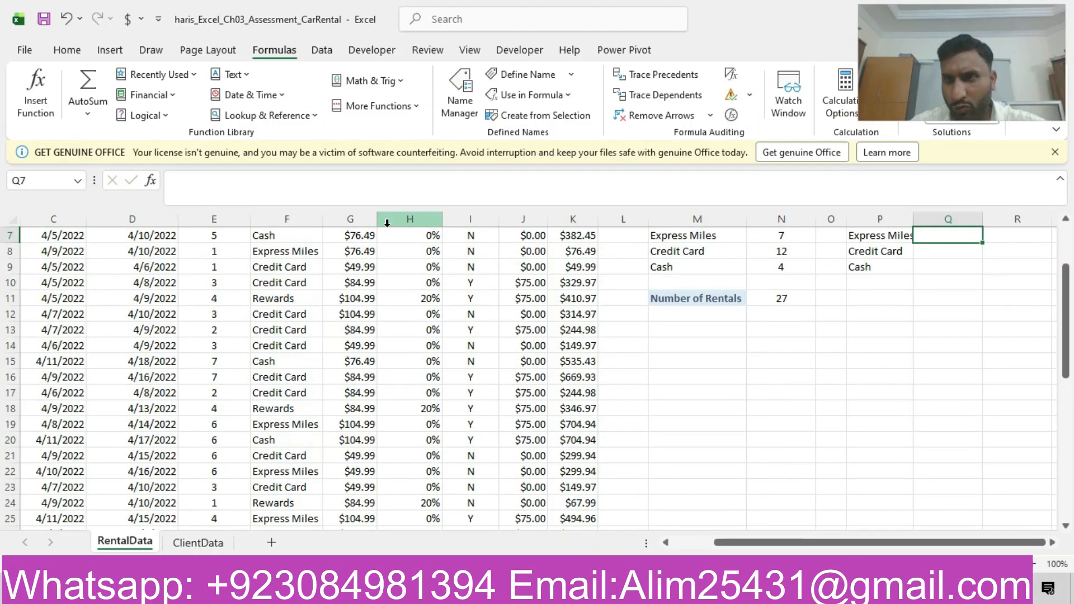
- Make the F6:F32 and K6:K32 ranges absolute in the Q6 formula and copy it down through Q9
{"action": "scroll", "coordinate": [1063, 299], "scroll_direction": "up", "scroll_amount": 1}
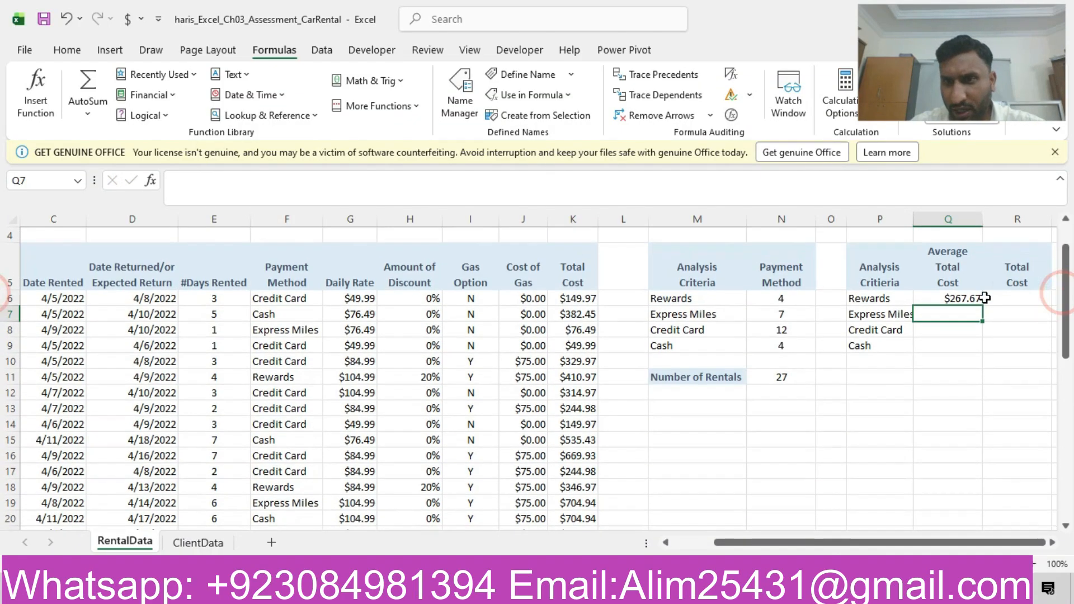
{"action": "left_click", "coordinate": [976, 298]}
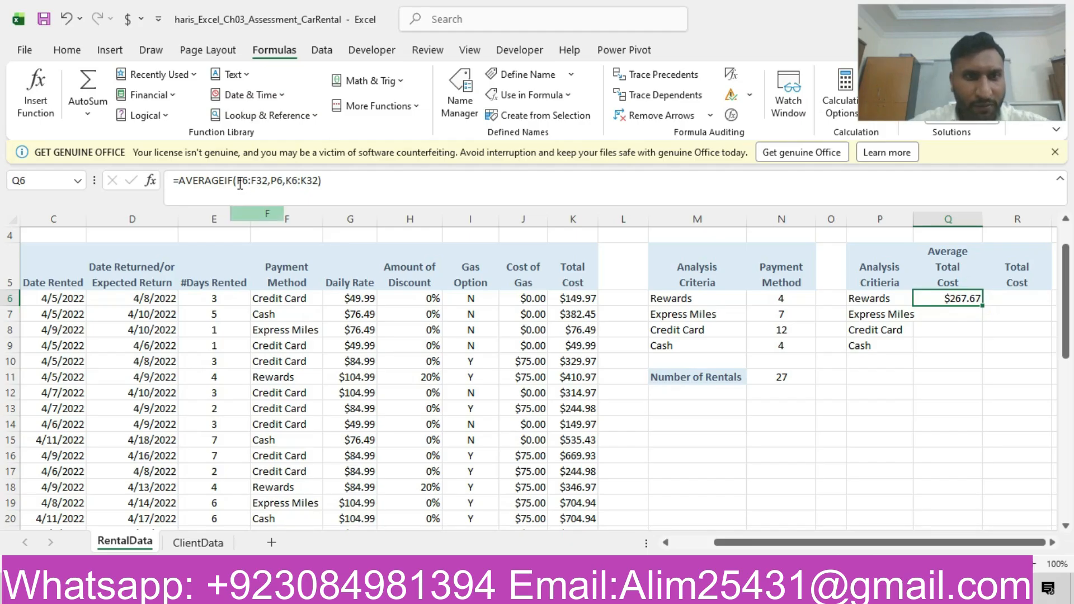
{"action": "left_click_drag", "start_coordinate": [238, 180], "coordinate": [269, 180]}
{"action": "key", "text": "F4"}
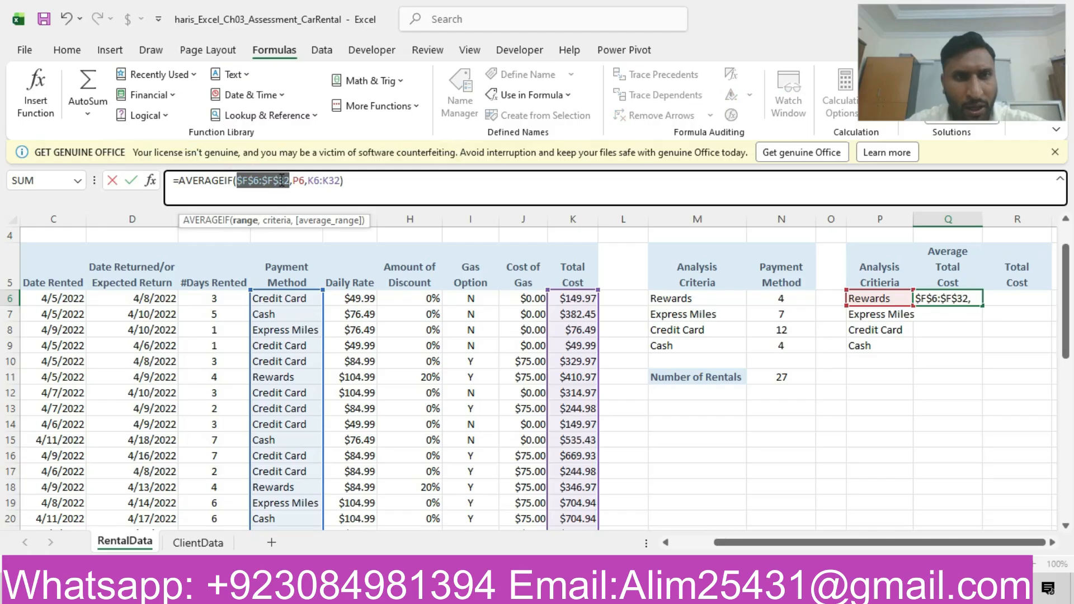
{"action": "left_click", "coordinate": [311, 184]}
{"action": "left_click_drag", "start_coordinate": [308, 182], "coordinate": [339, 184]}
{"action": "key", "text": "F4"}
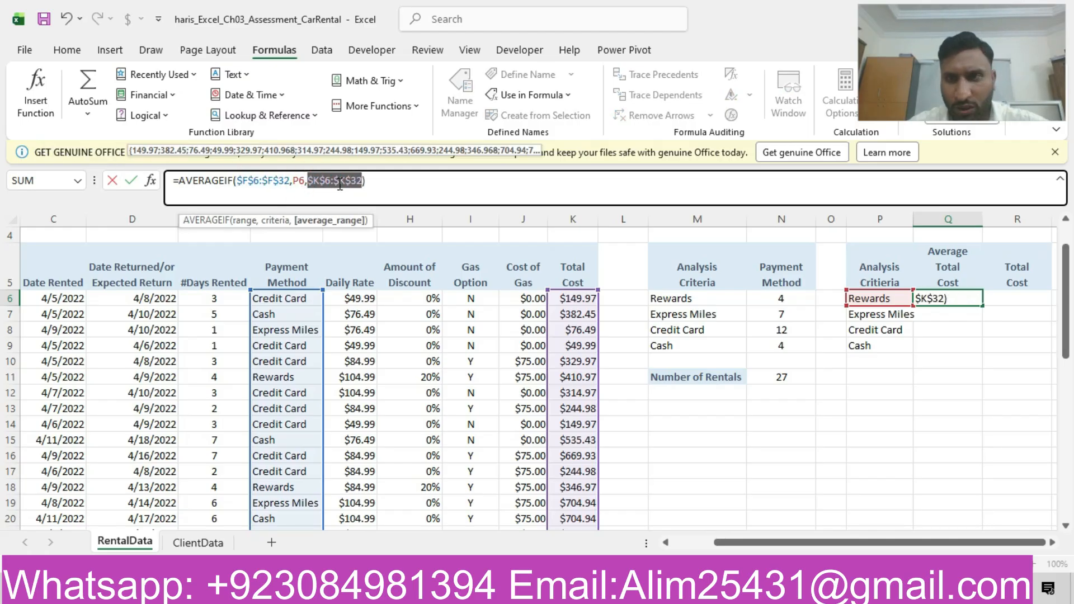
{"action": "key", "text": "Return"}
{"action": "left_click", "coordinate": [961, 299]}
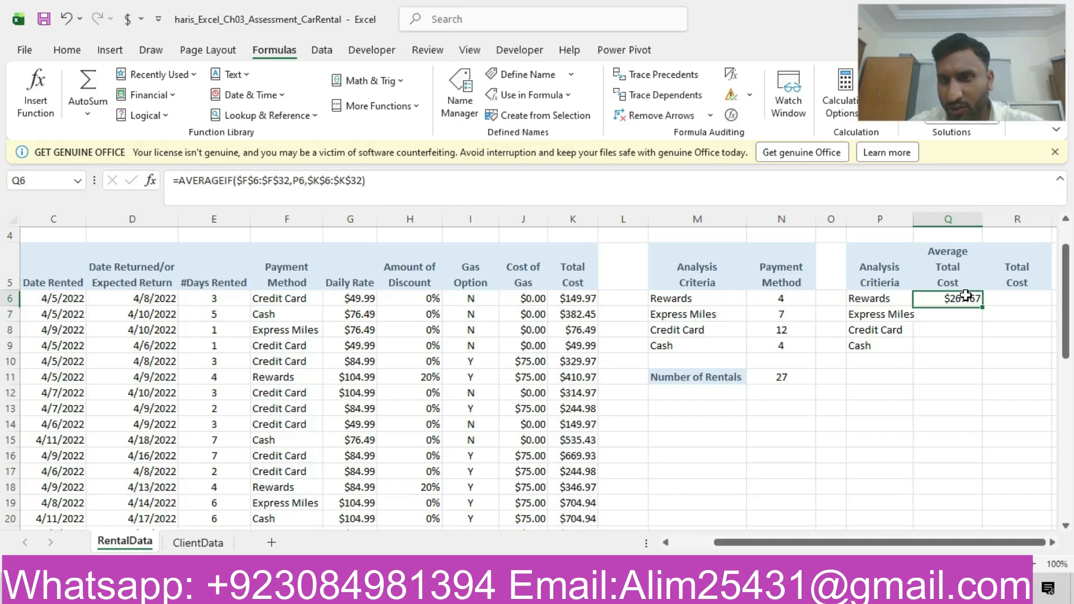
{"action": "left_click_drag", "start_coordinate": [983, 308], "coordinate": [971, 347]}
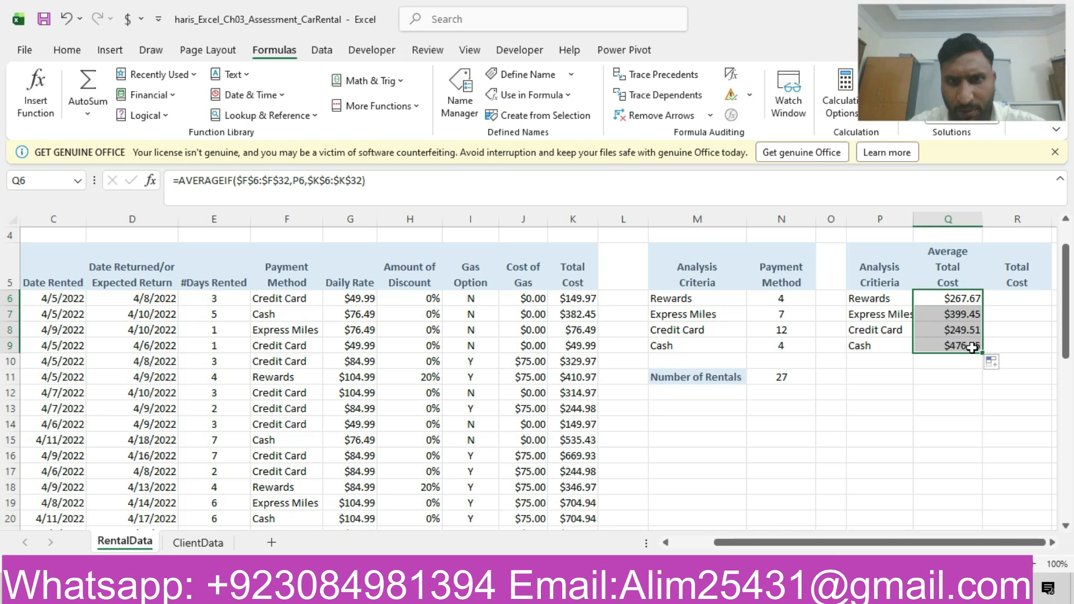
- Switch to the Word instructions to look up the next task
{"action": "key", "text": "alt+Tab"}
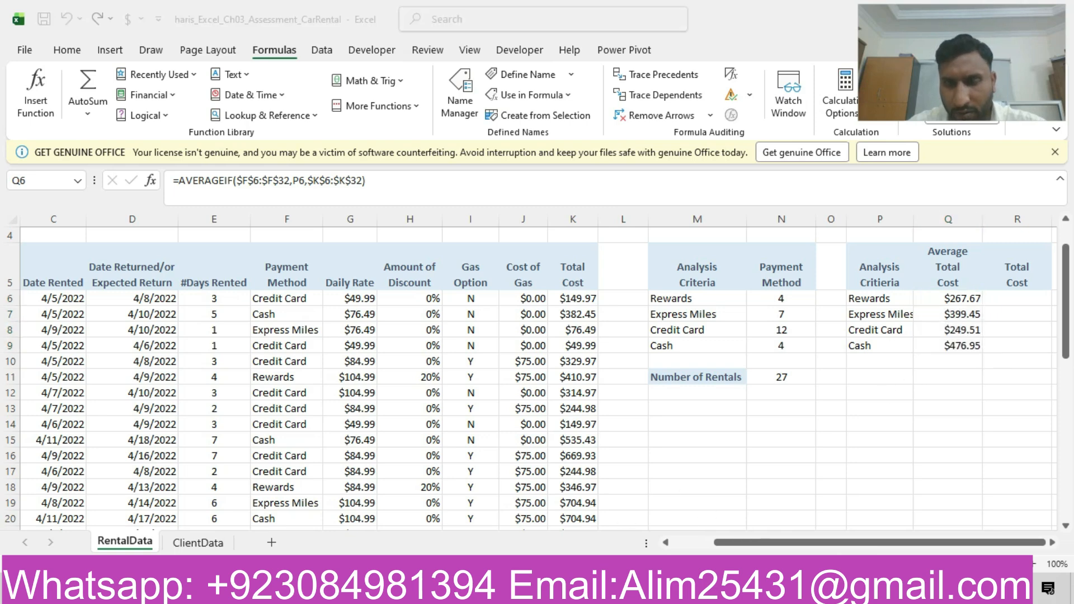
{"action": "left_click_drag", "start_coordinate": [1070, 386], "coordinate": [1069, 207]}
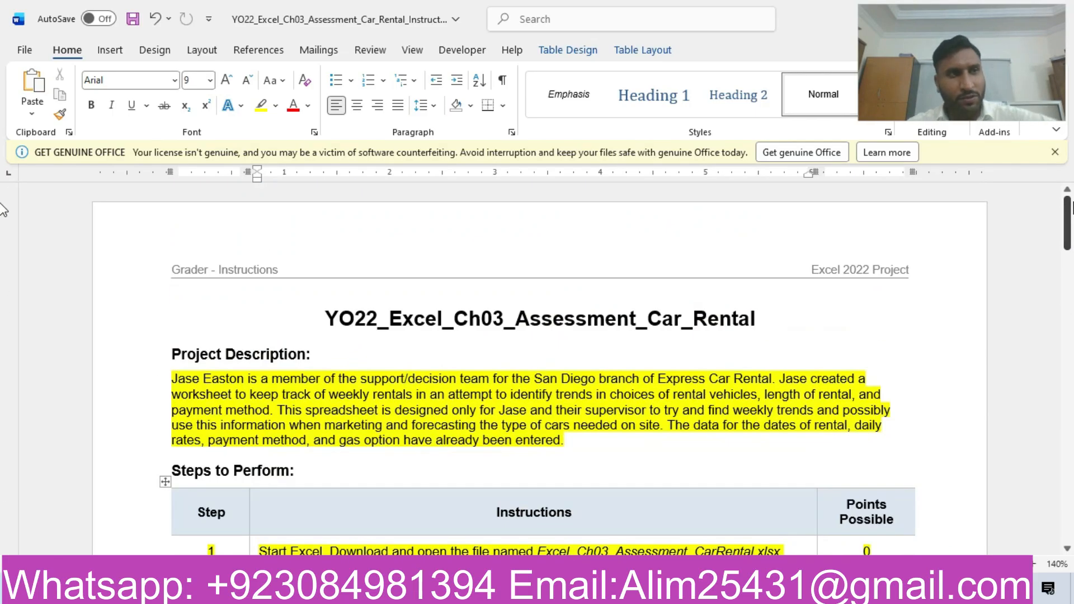